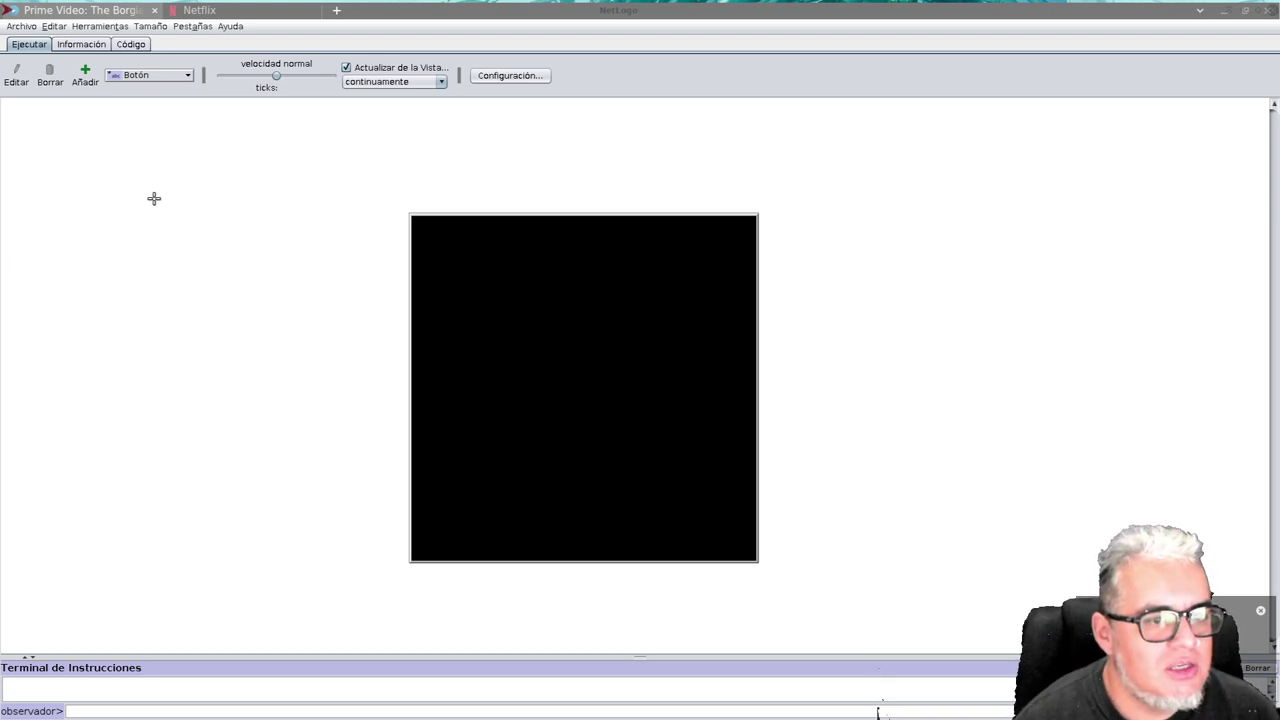
- Add a setup button to the left of the world view
{"action": "left_click", "coordinate": [85, 78]}
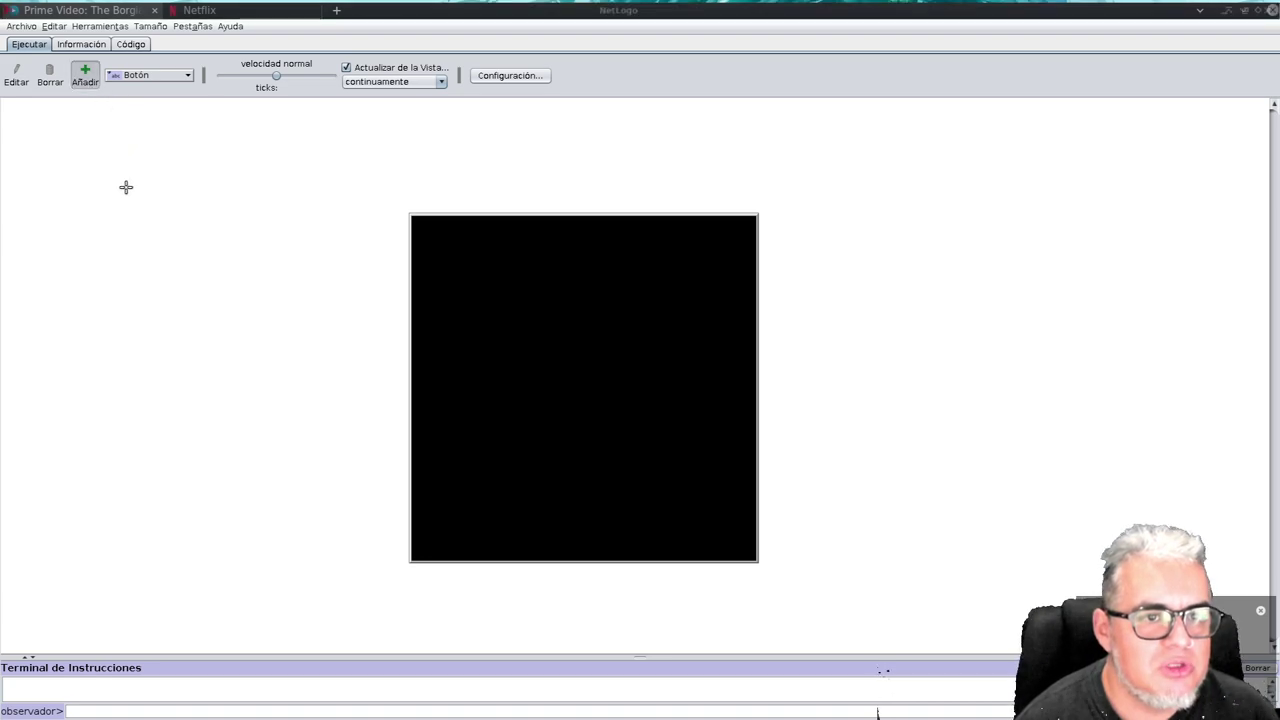
{"action": "left_click", "coordinate": [224, 207]}
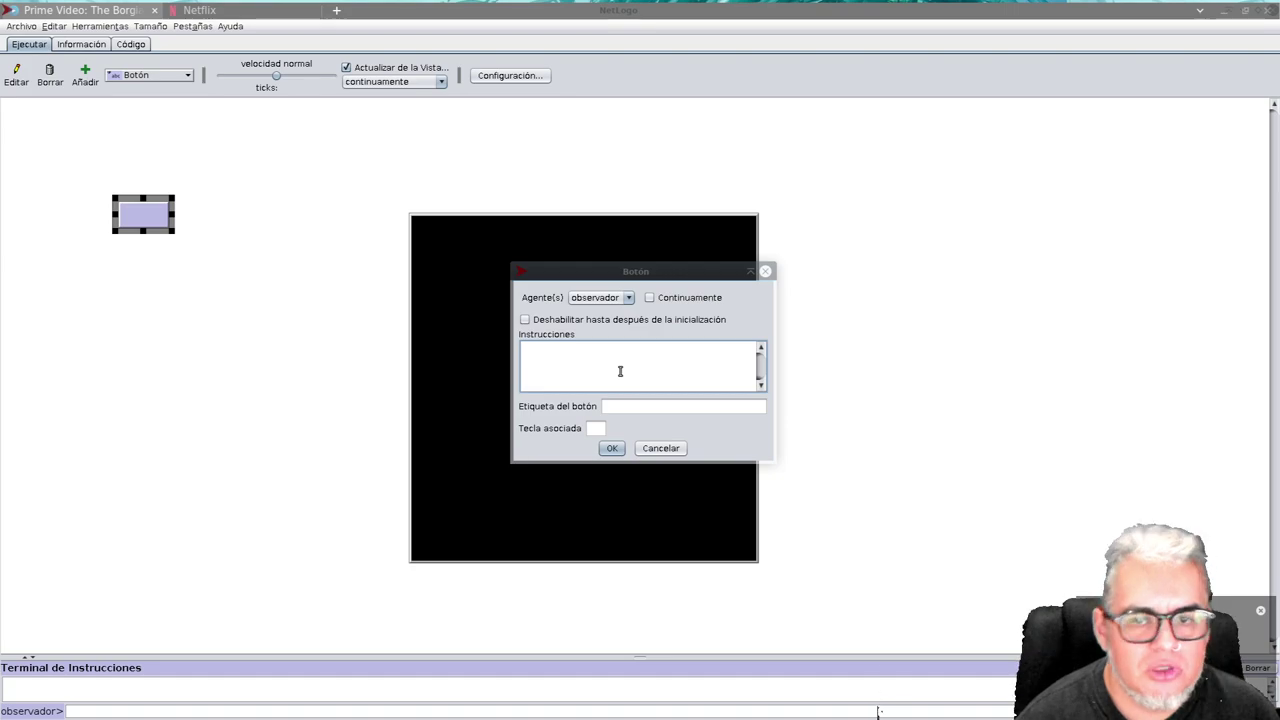
{"action": "type", "text": "setup"}
{"action": "left_click", "coordinate": [612, 448]}
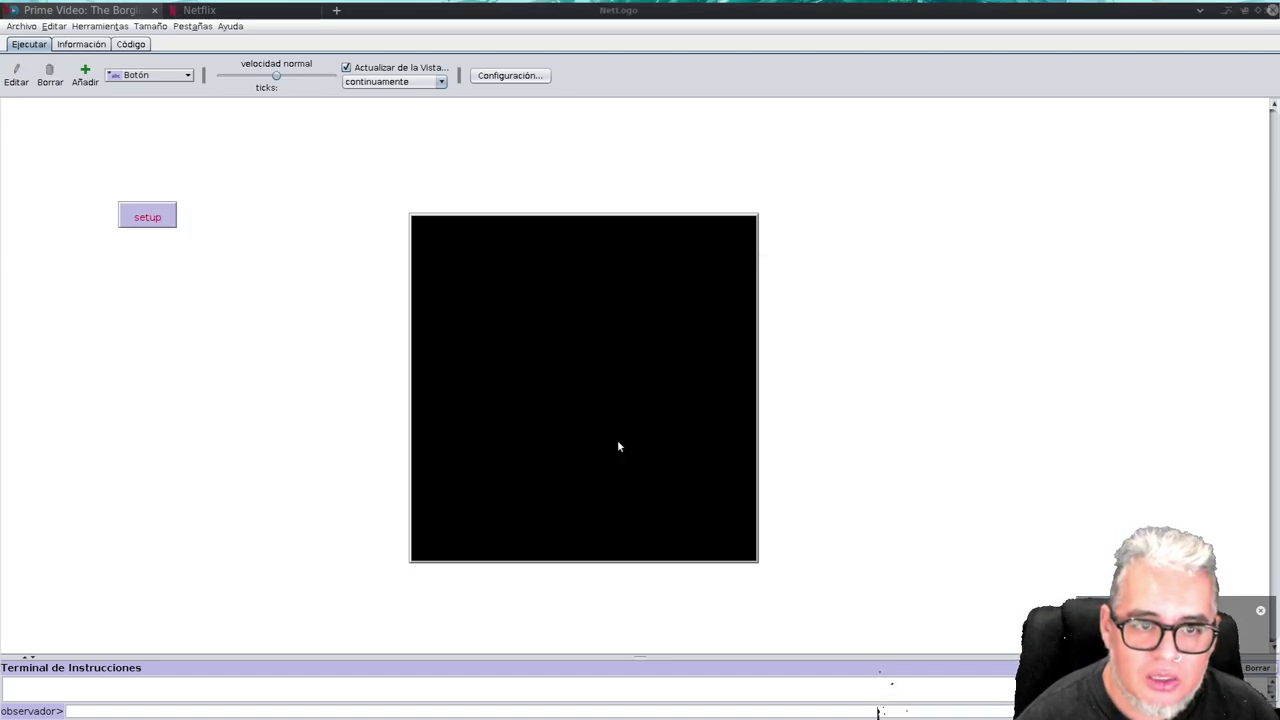
- Add a go button and move it just under the setup button
{"action": "left_click", "coordinate": [85, 75]}
{"action": "left_click", "coordinate": [139, 319]}
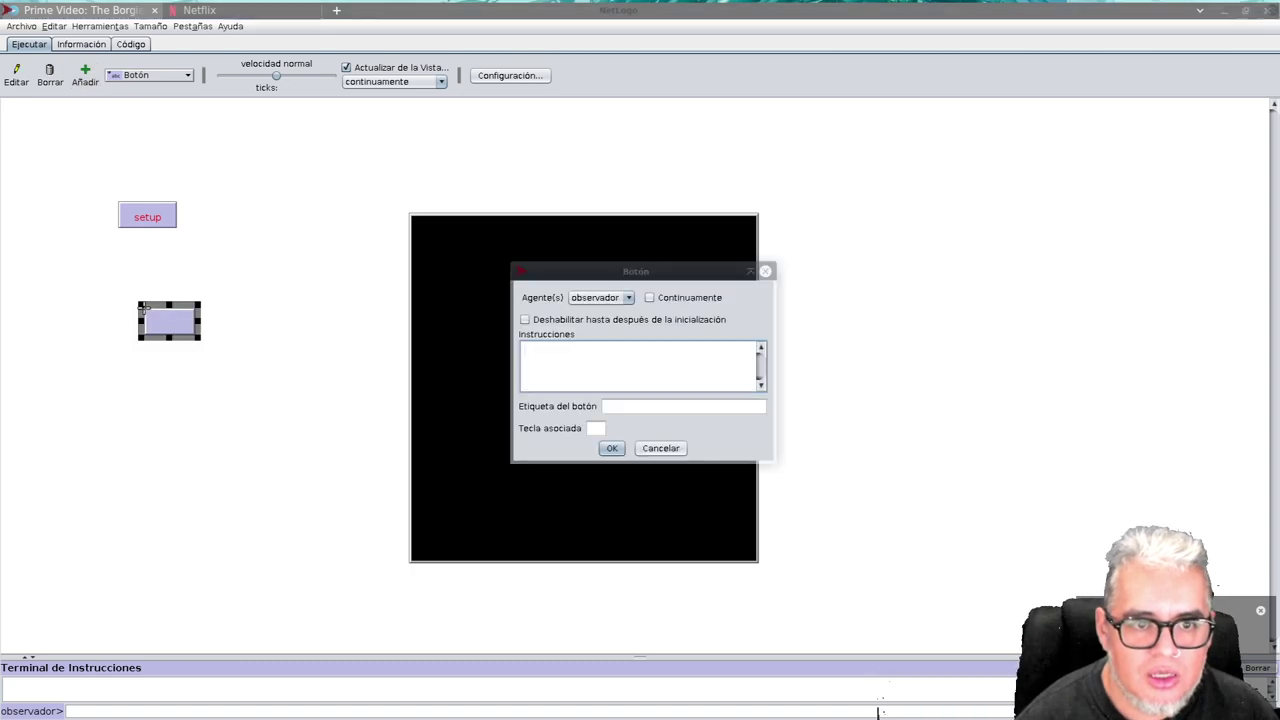
{"action": "type", "text": "go"}
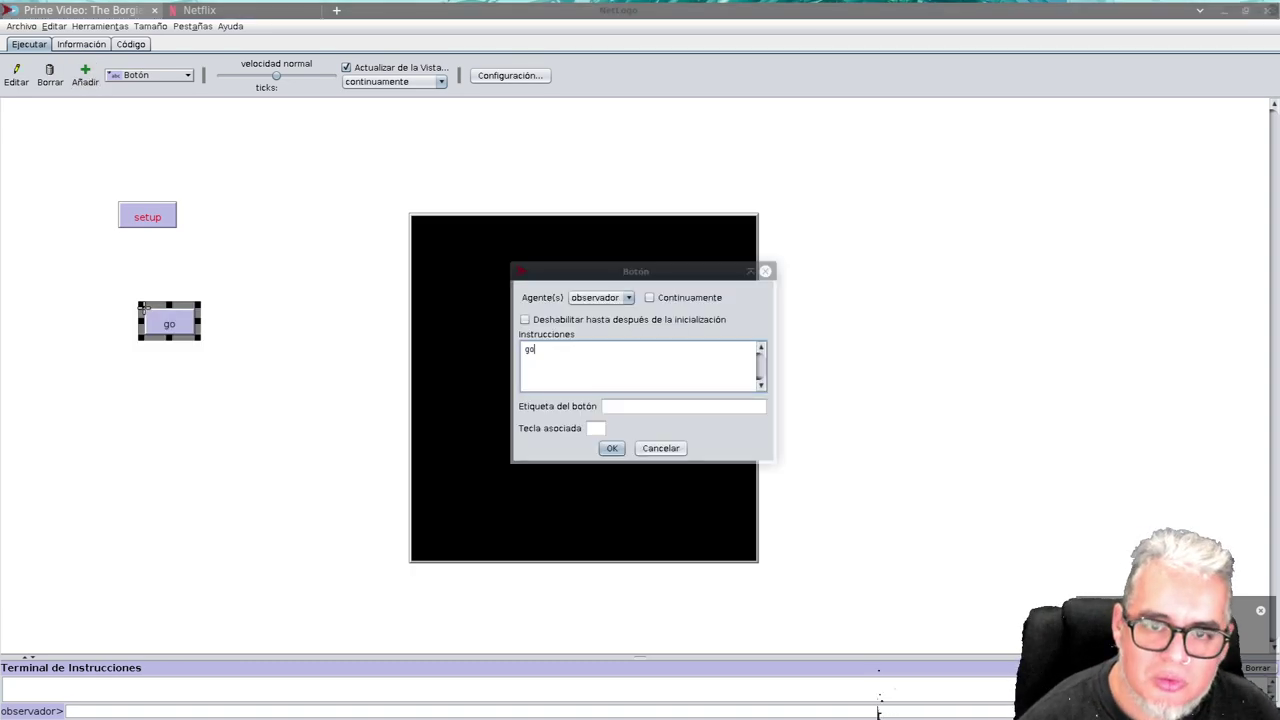
{"action": "left_click", "coordinate": [613, 449]}
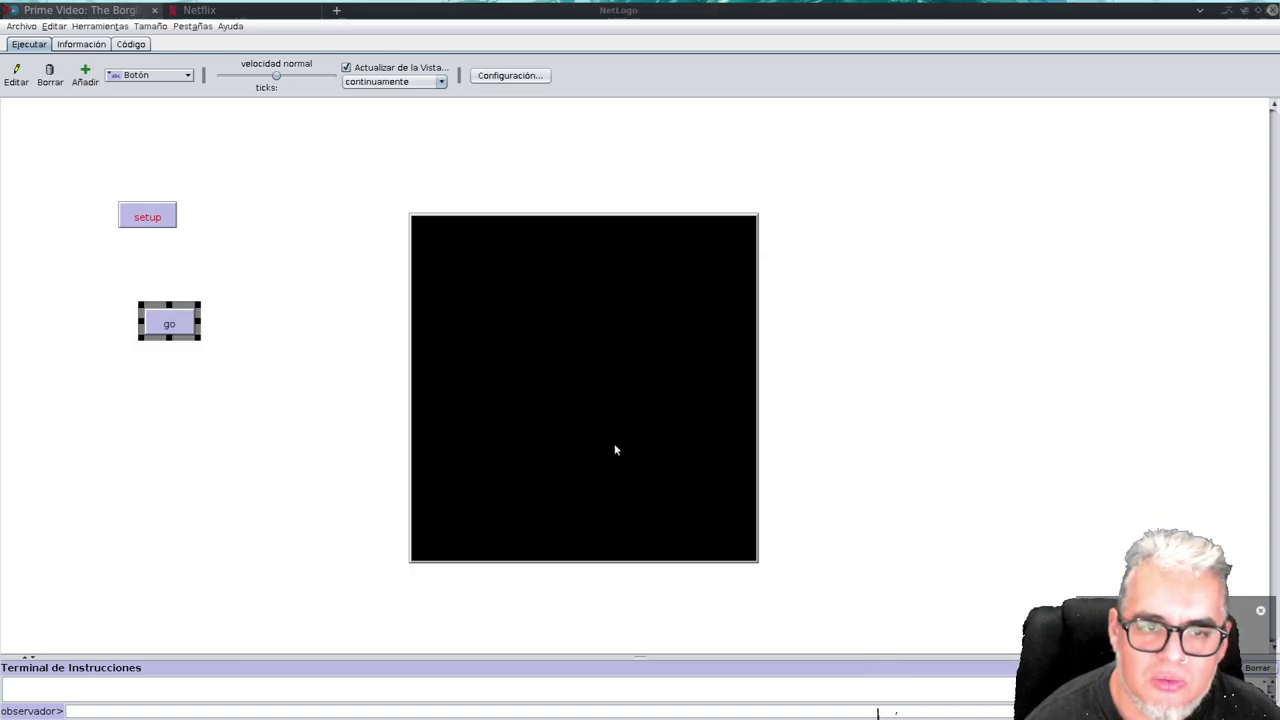
{"action": "left_click_drag", "start_coordinate": [168, 322], "coordinate": [146, 277]}
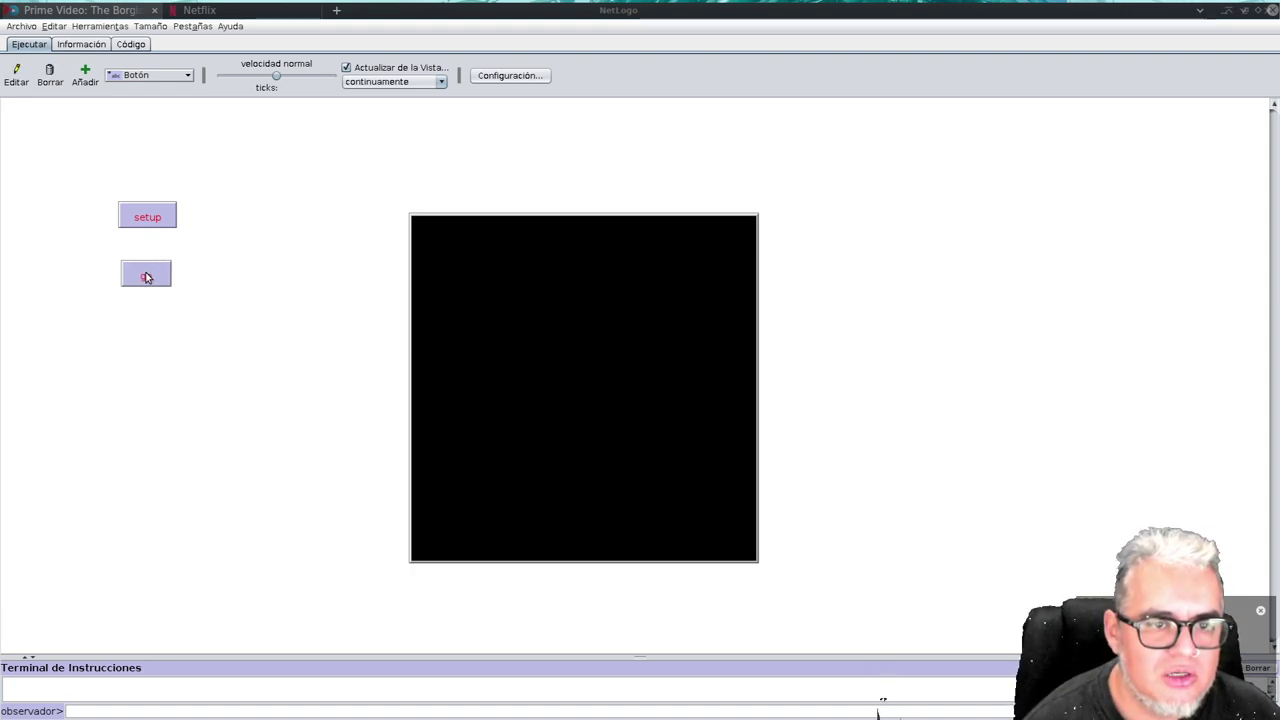
{"action": "left_click", "coordinate": [146, 277]}
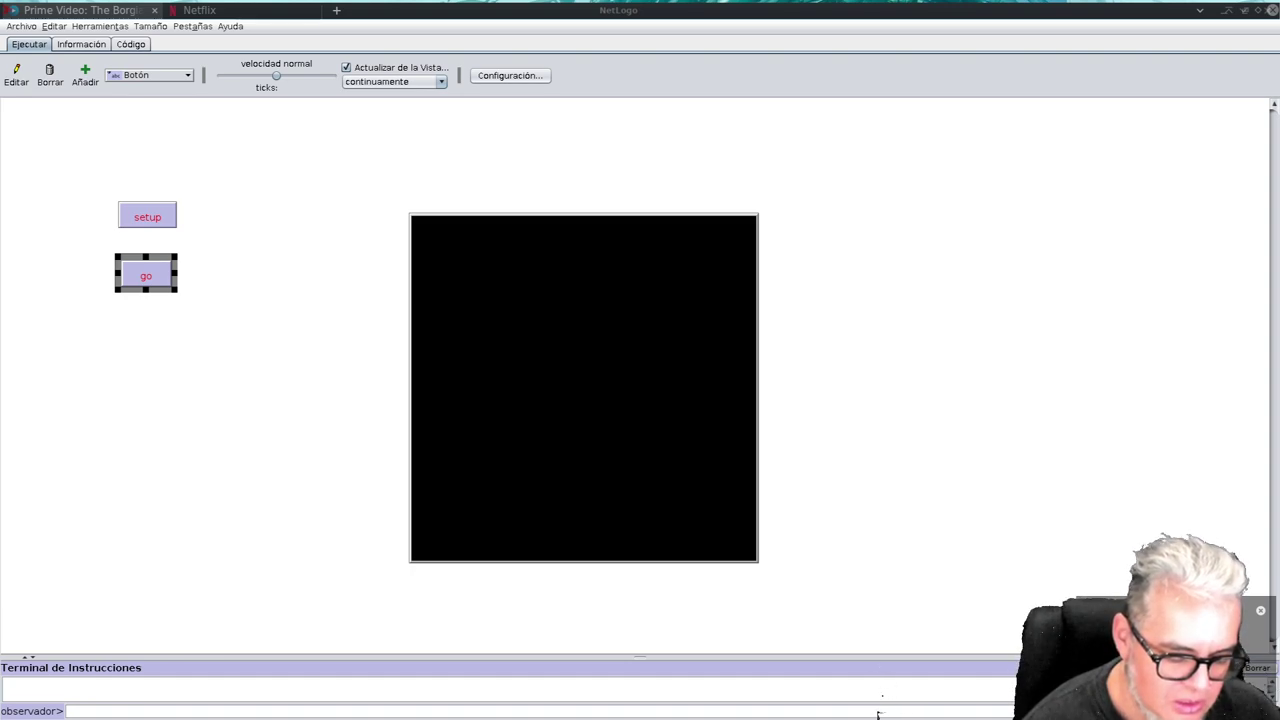
{"action": "left_click", "coordinate": [191, 362]}
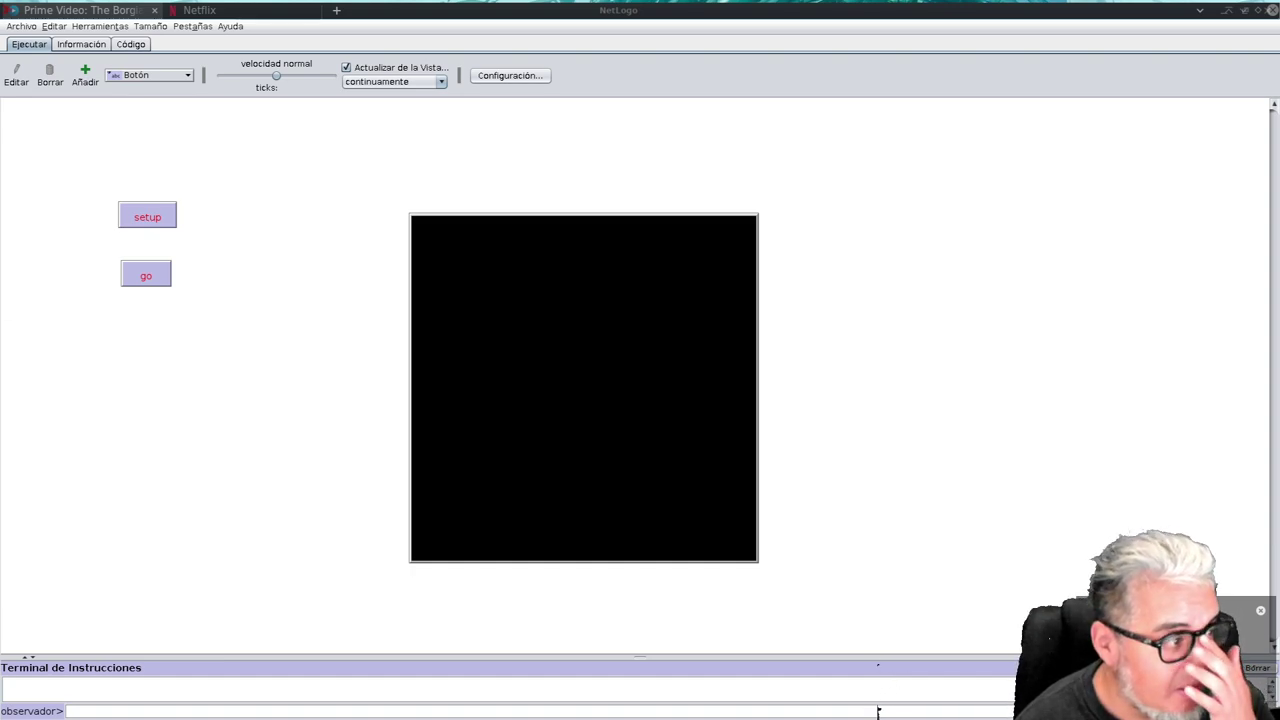
{"action": "left_click", "coordinate": [878, 712]}
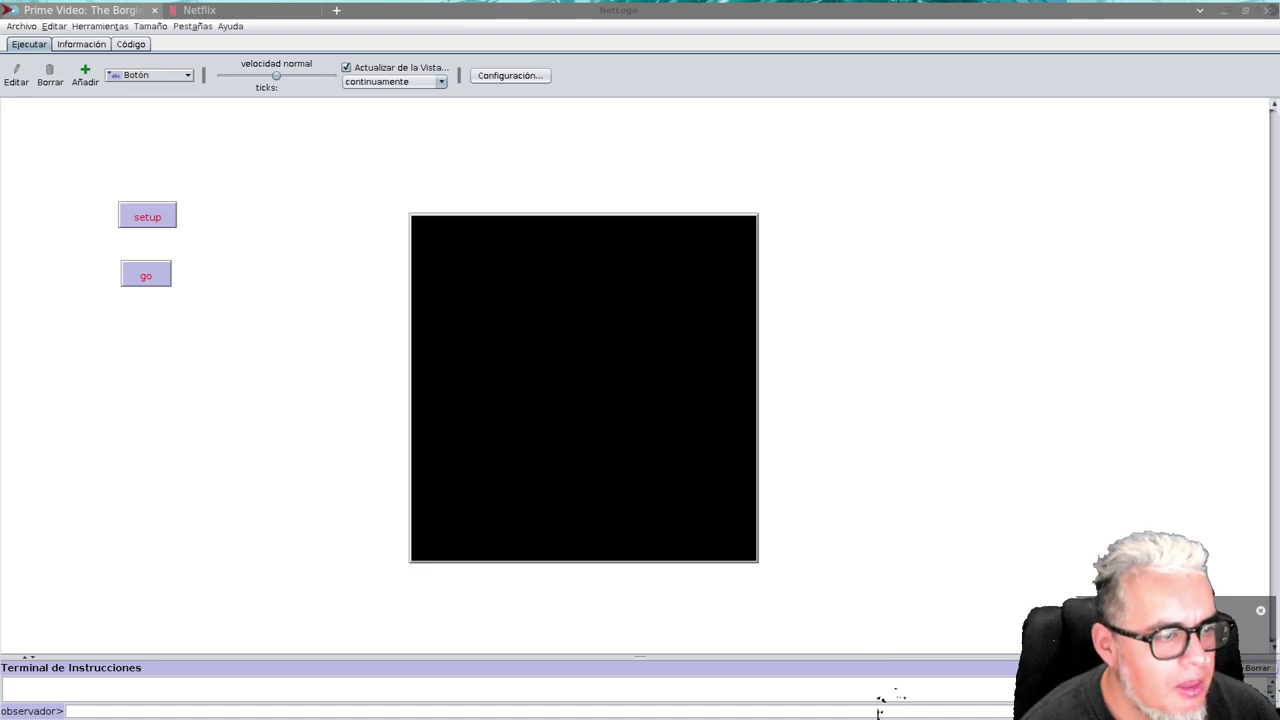
- In the code editor, clear the first attempt and enlarge the editor text size three times
{"action": "left_click", "coordinate": [145, 44]}
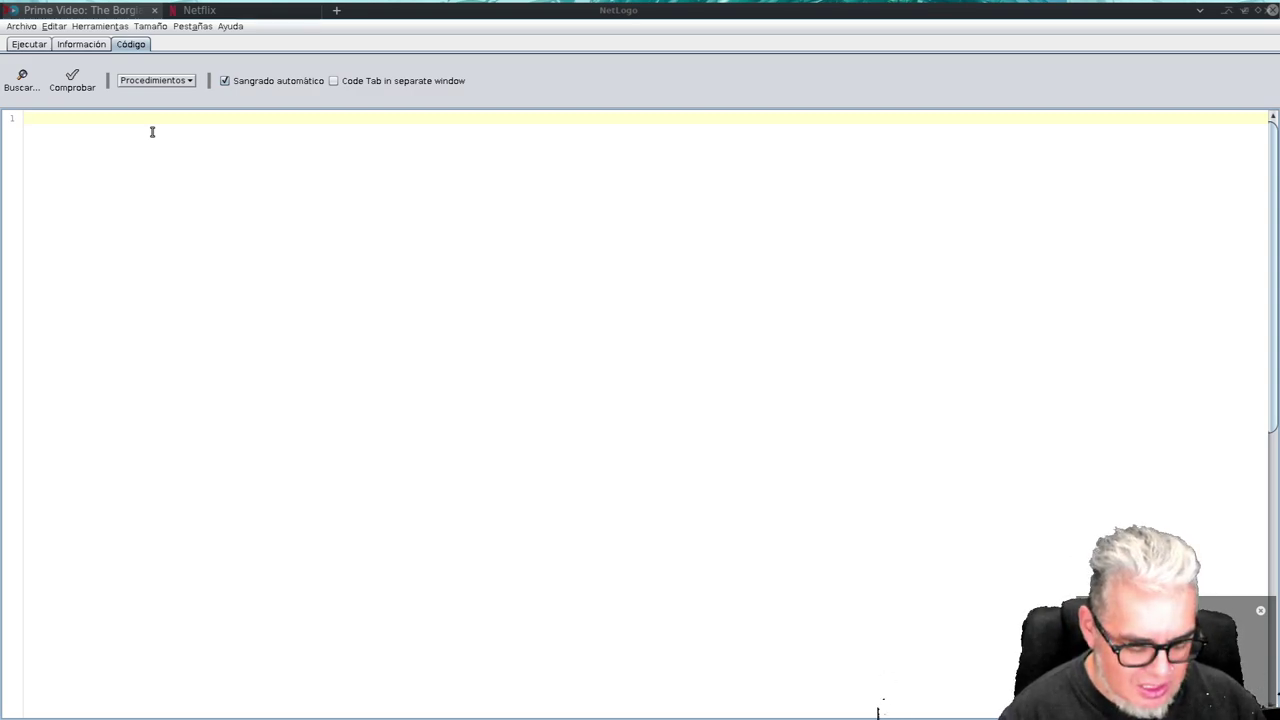
{"action": "type", "text": "turtles"}
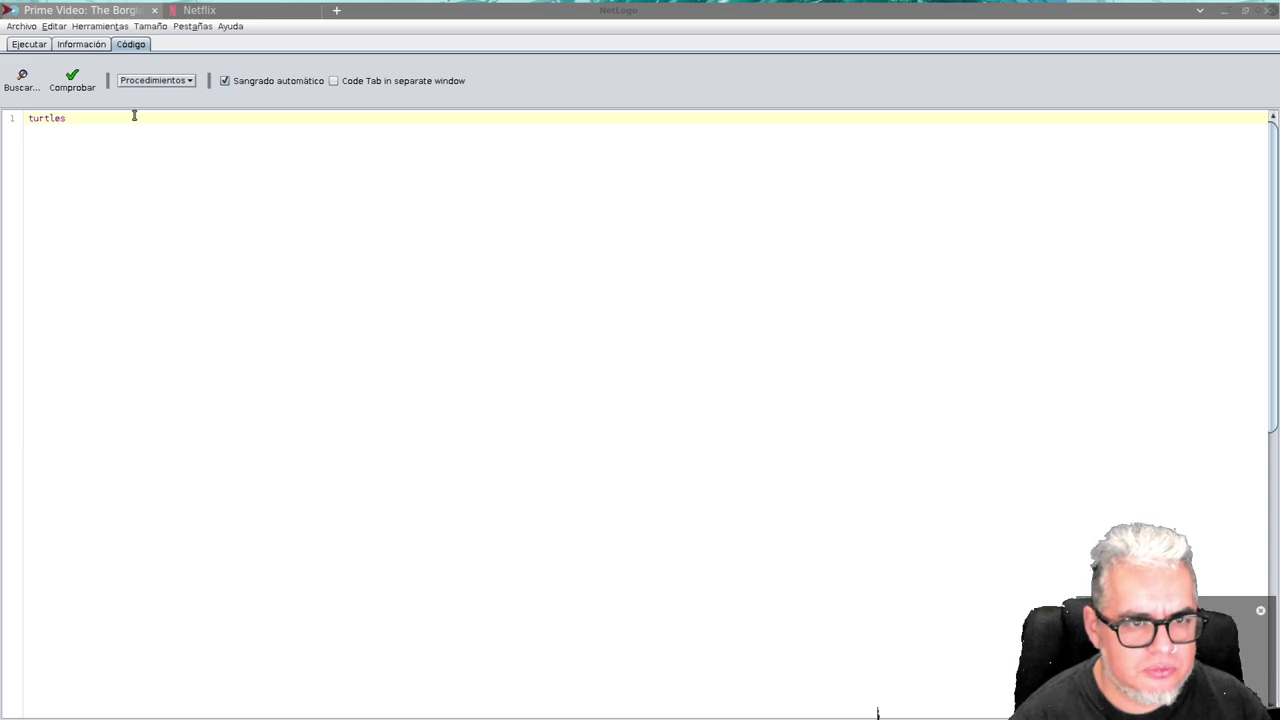
{"action": "key", "text": "F7"}
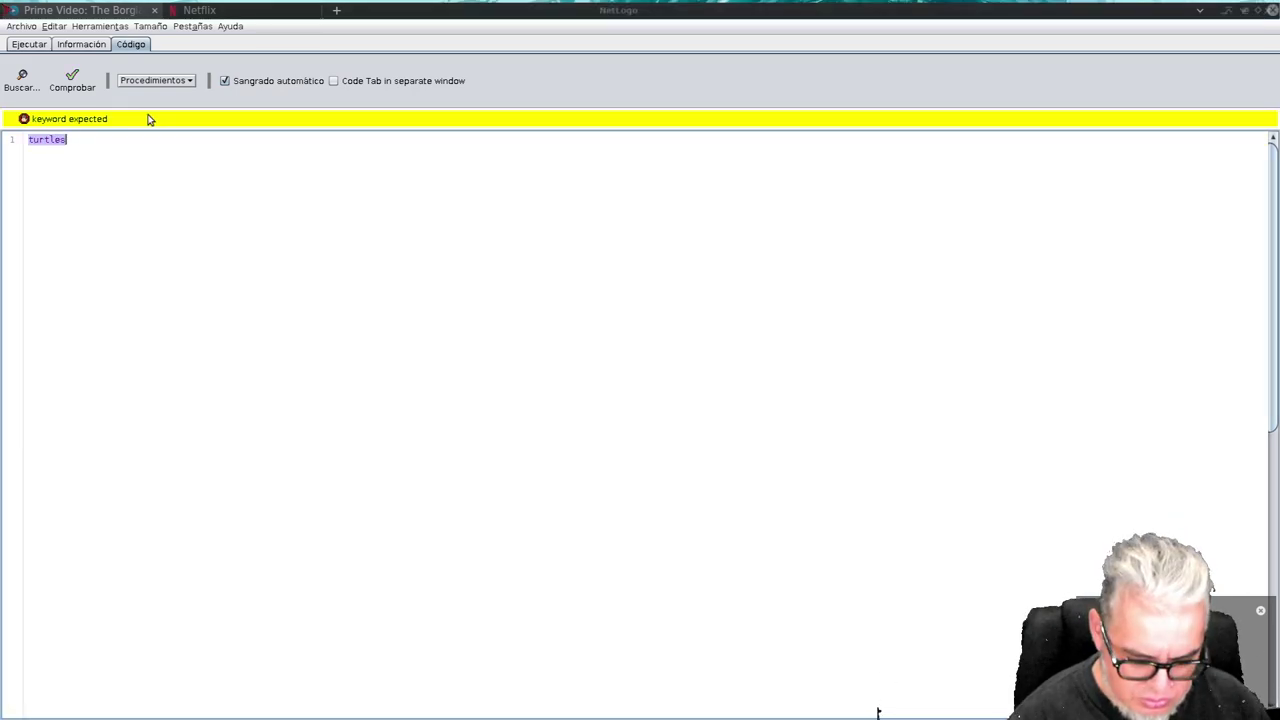
{"action": "key", "text": "BackSpace"}
{"action": "type", "text": "own"}
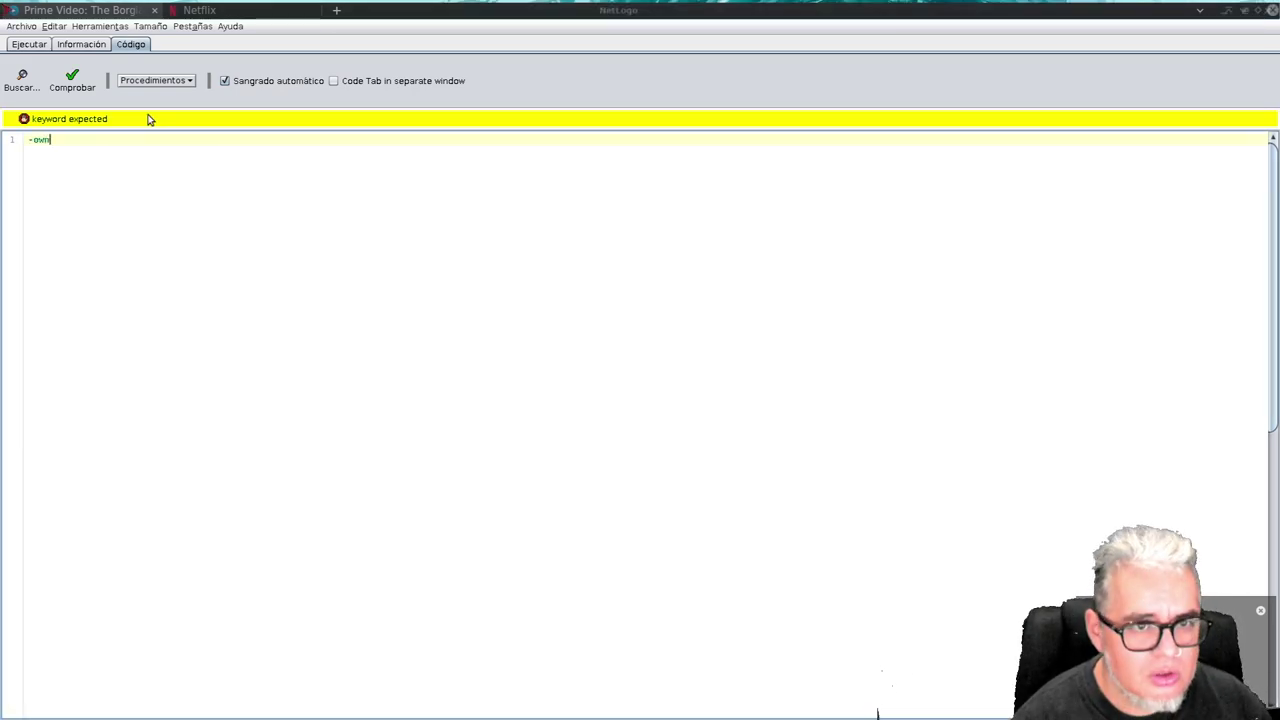
{"action": "key", "text": "BackSpace"}
{"action": "key", "text": "BackSpace"}
{"action": "key", "text": "BackSpace"}
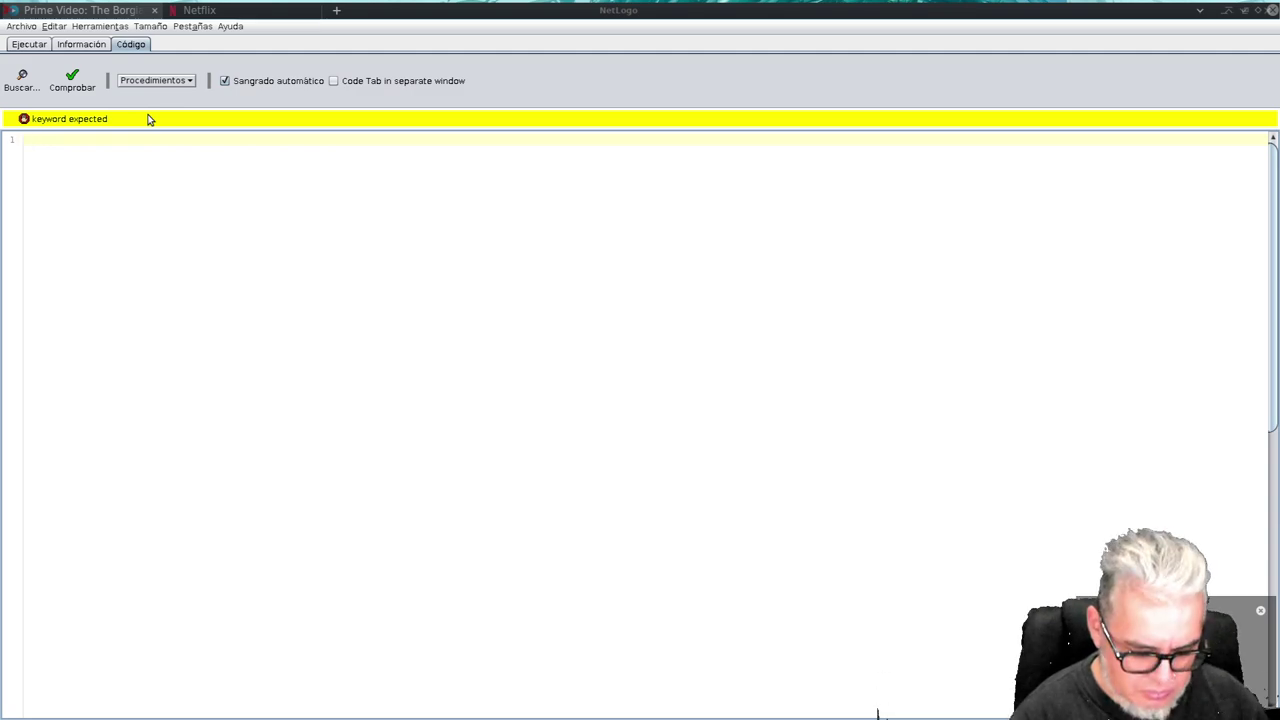
{"action": "left_click", "coordinate": [160, 26]}
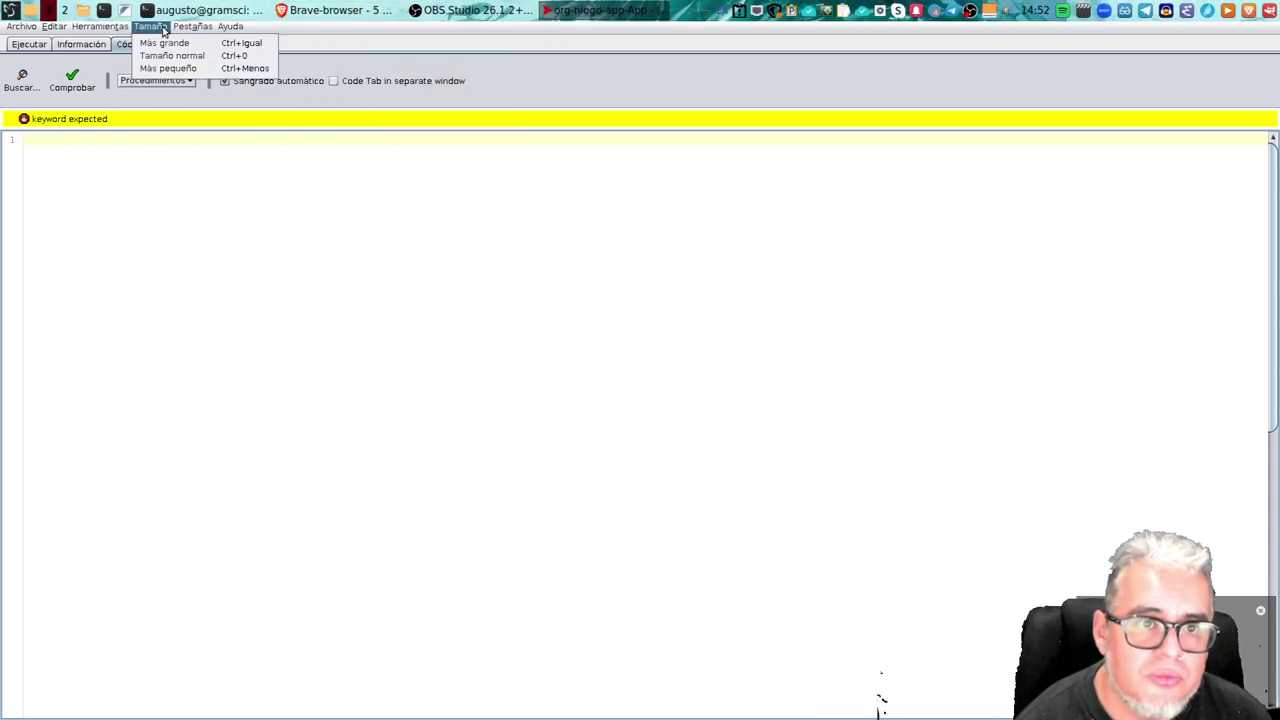
{"action": "left_click", "coordinate": [165, 40]}
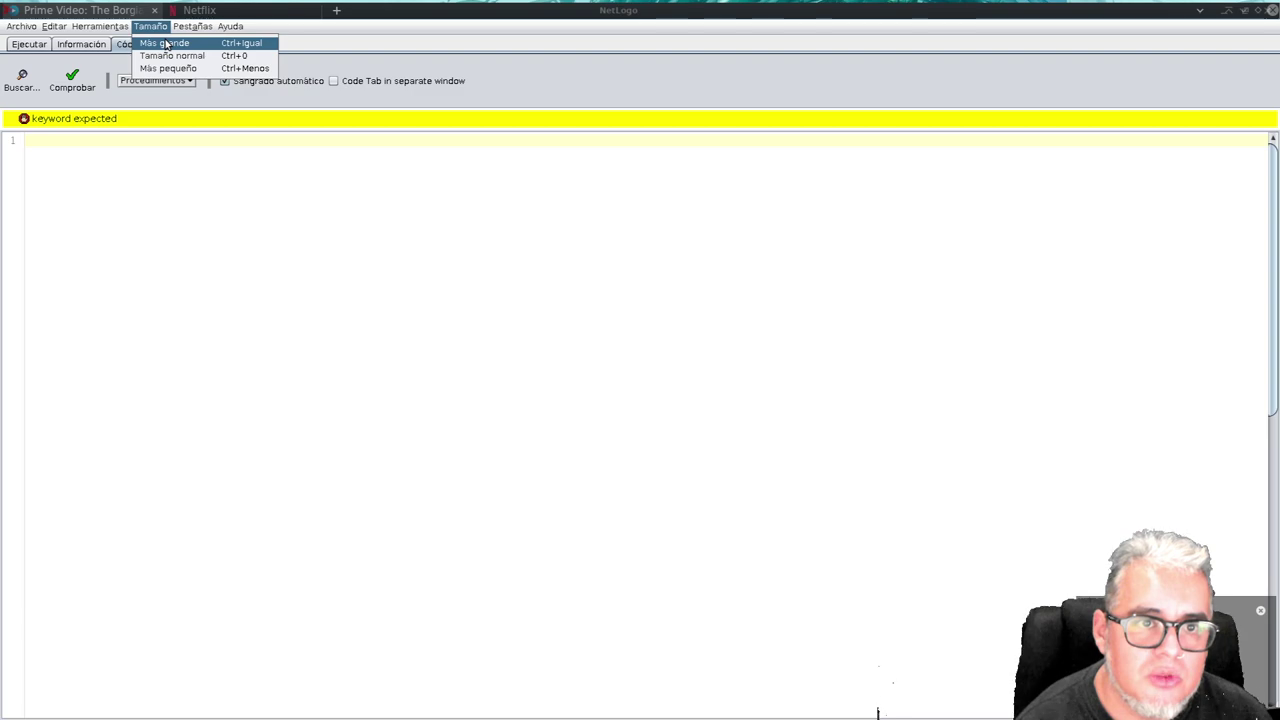
{"action": "left_click", "coordinate": [162, 42]}
{"action": "left_click", "coordinate": [163, 42]}
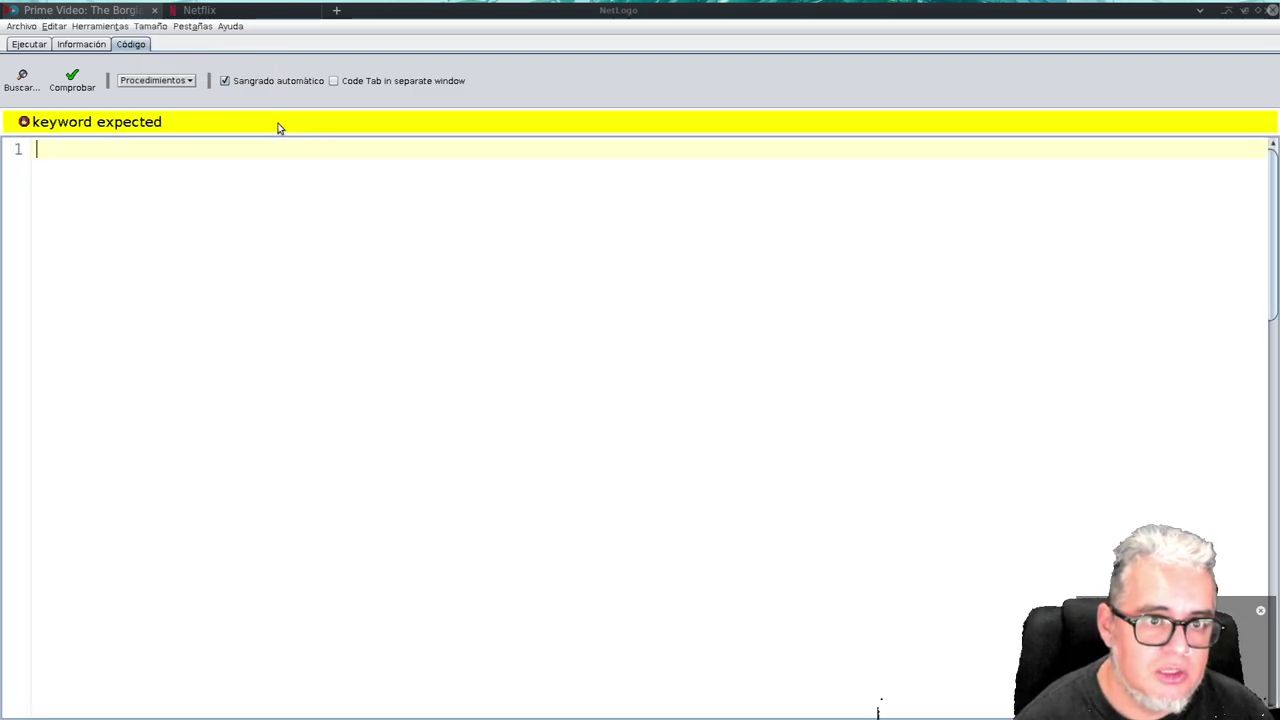
- Declare the turtle variable with turtles-own [long] and check the code
{"action": "type", "text": "turtles"}
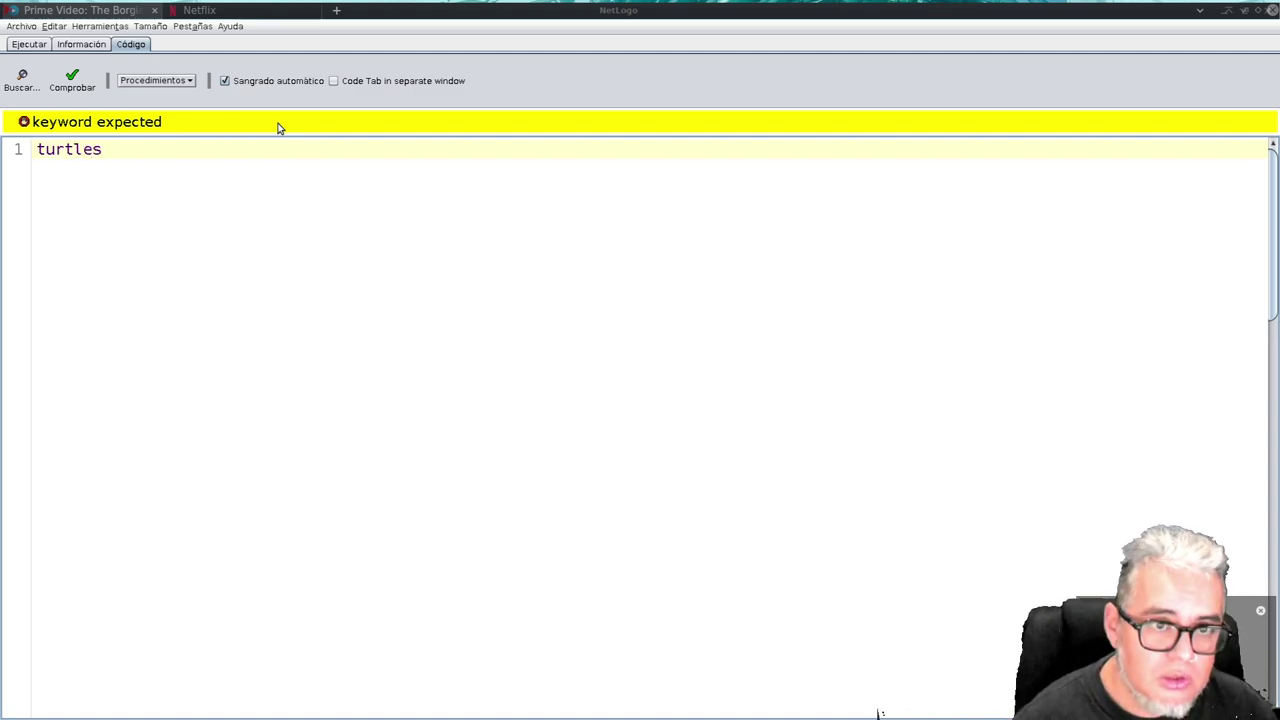
{"action": "type", "text": "-own"}
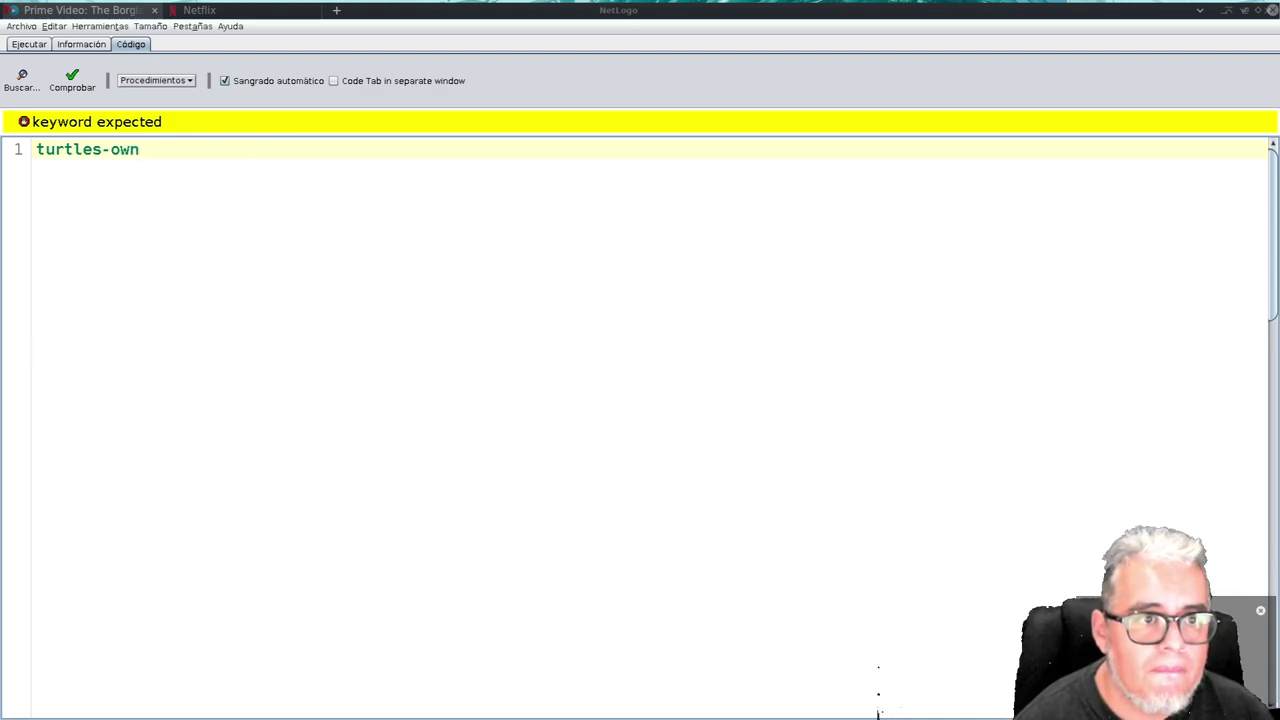
{"action": "left_click", "coordinate": [72, 80]}
{"action": "type", "text": "[]"}
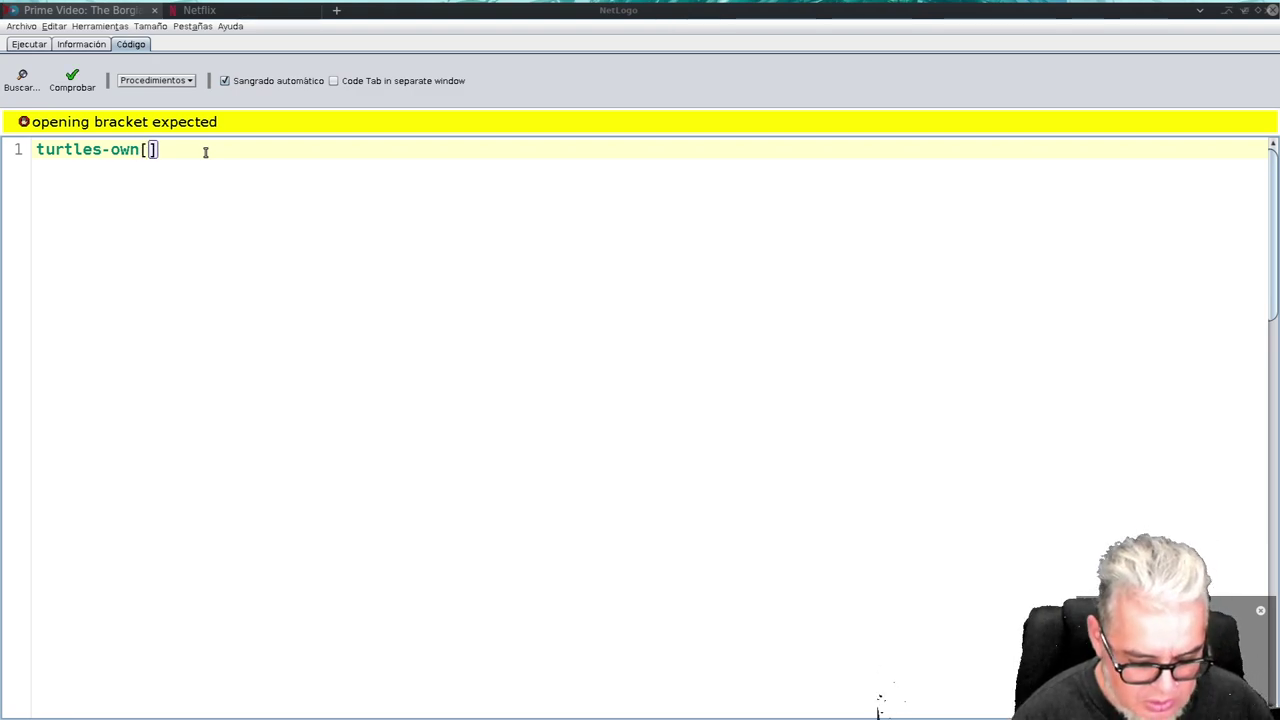
{"action": "type", "text": "long"}
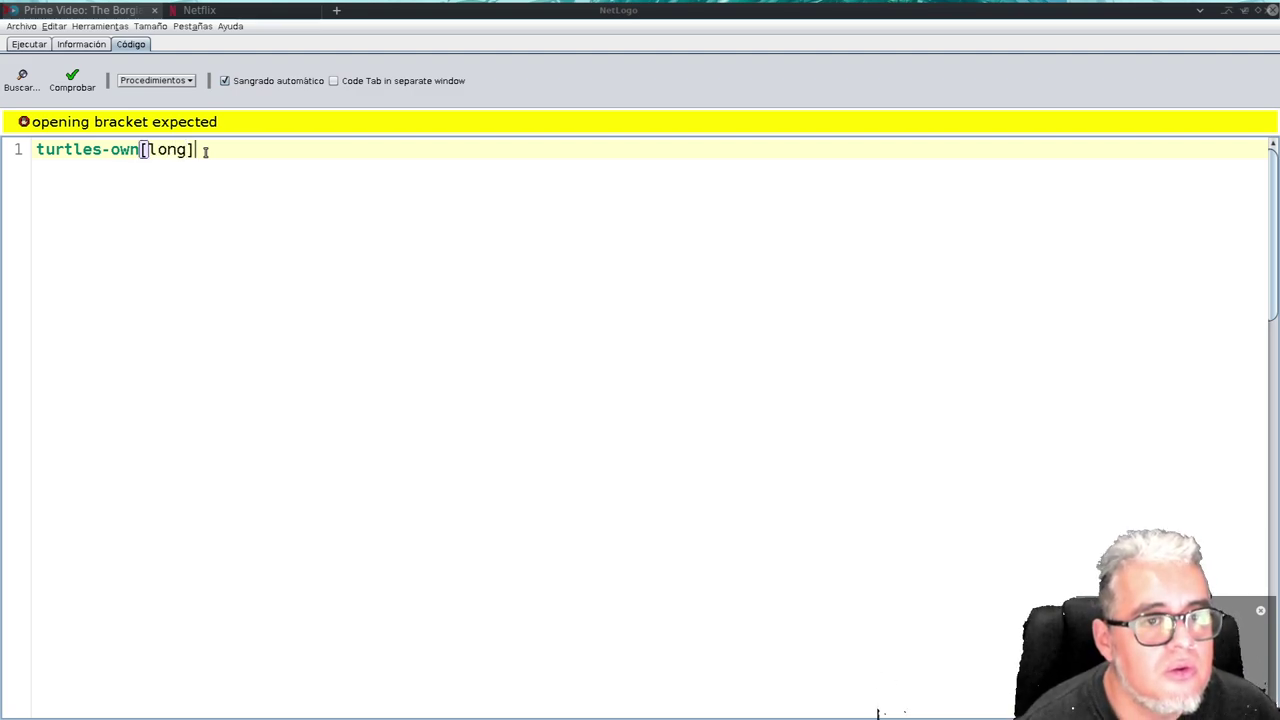
{"action": "key", "text": "Return"}
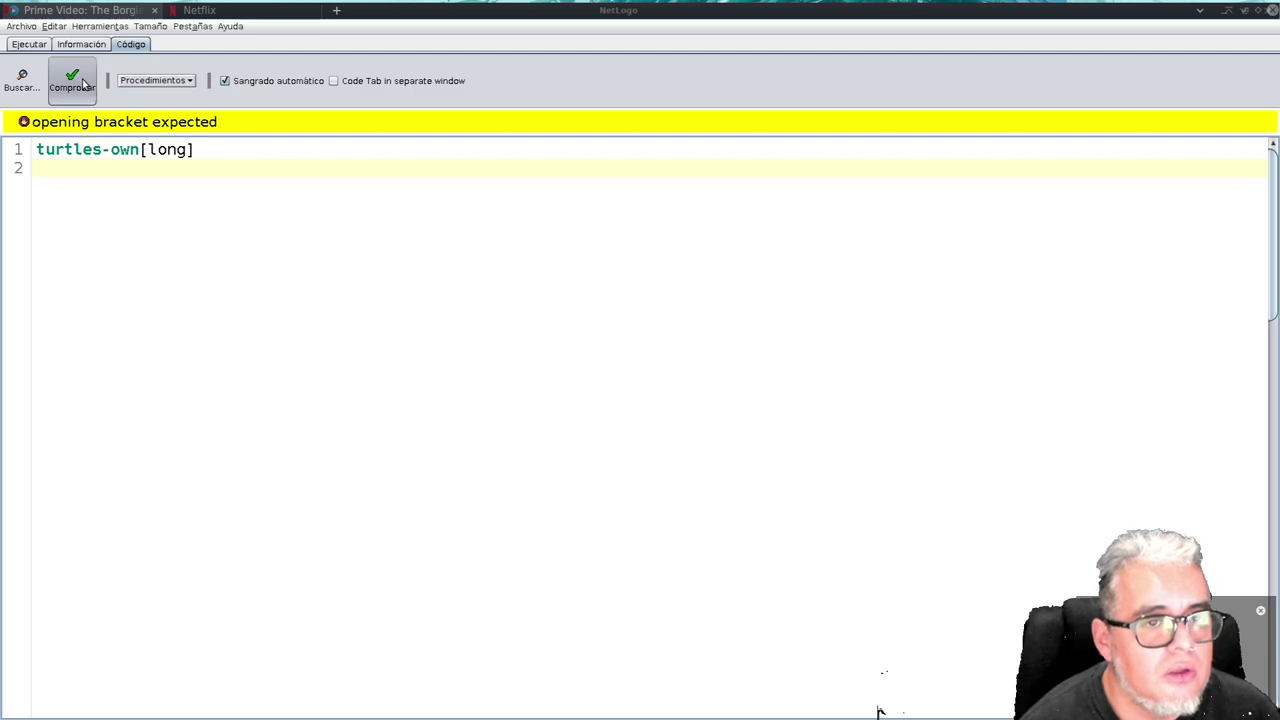
{"action": "left_click", "coordinate": [29, 44]}
{"action": "left_click", "coordinate": [129, 46]}
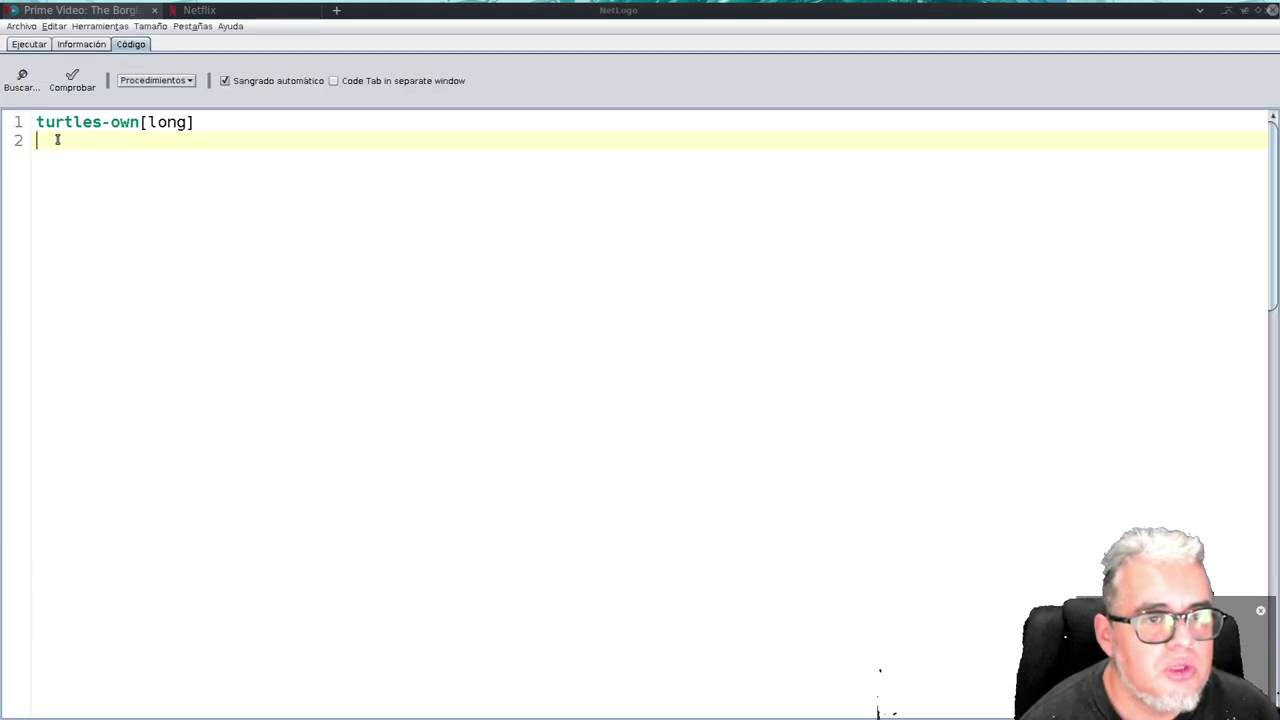
- Add globals [reglas] above turtles-own, with a blank line after turtles-own
{"action": "key", "text": "Up"}
{"action": "key", "text": "Return"}
{"action": "key", "text": "Up"}
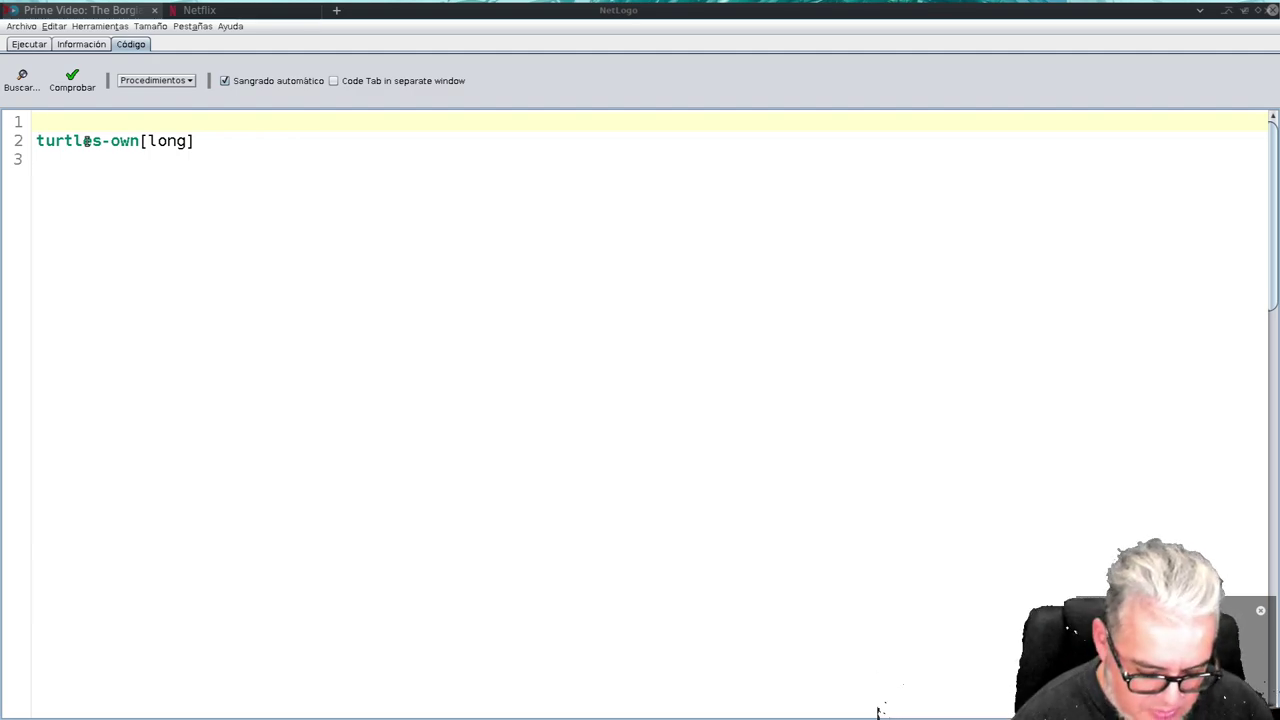
{"action": "type", "text": "glo"}
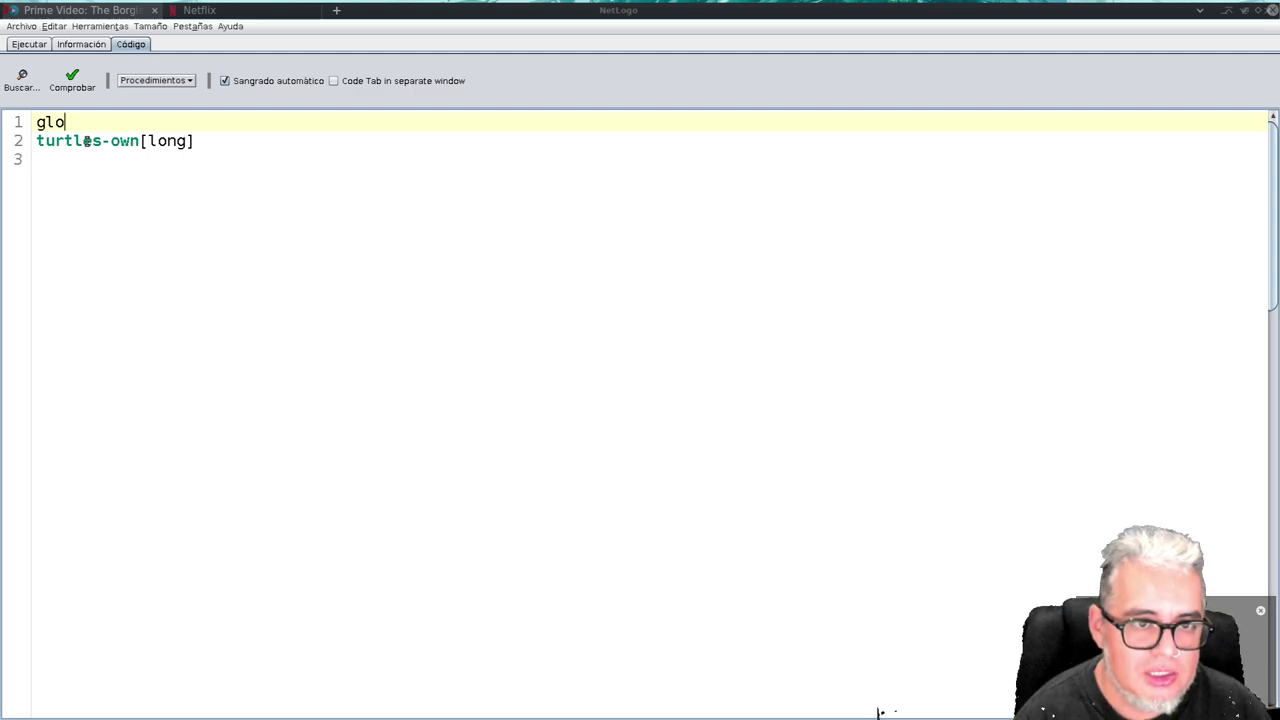
{"action": "type", "text": "bal"}
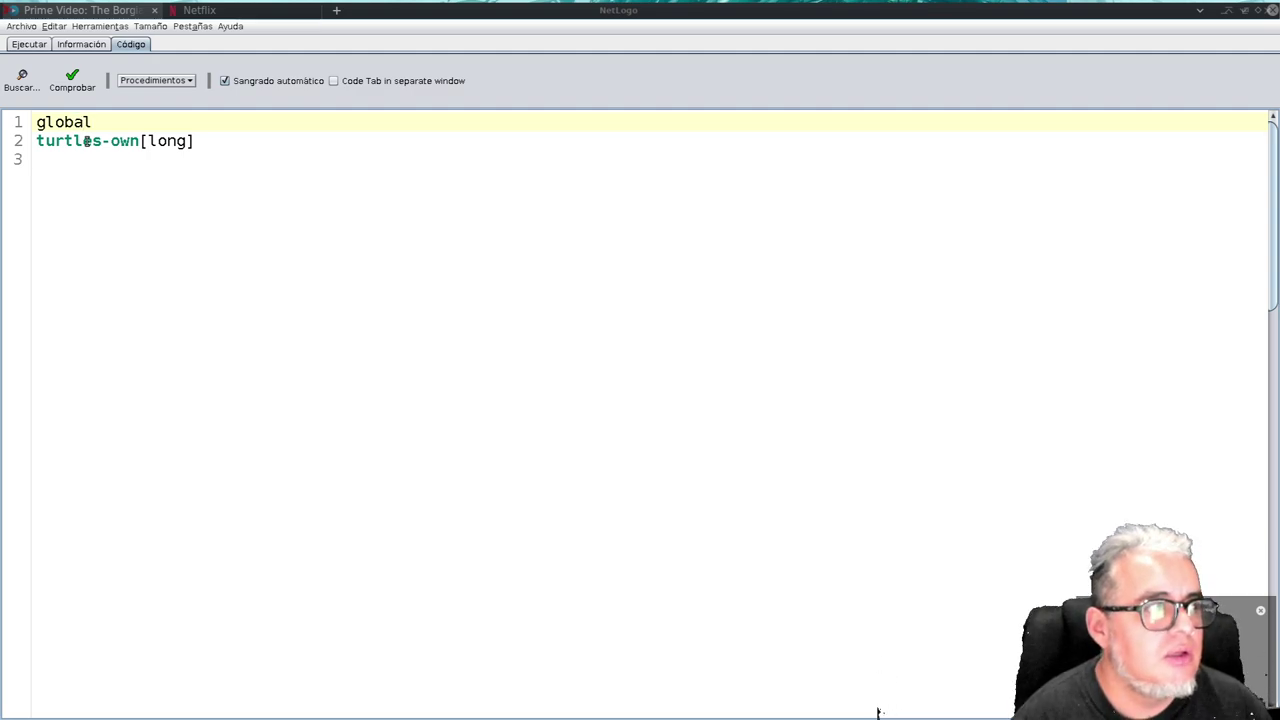
{"action": "type", "text": "s[]"}
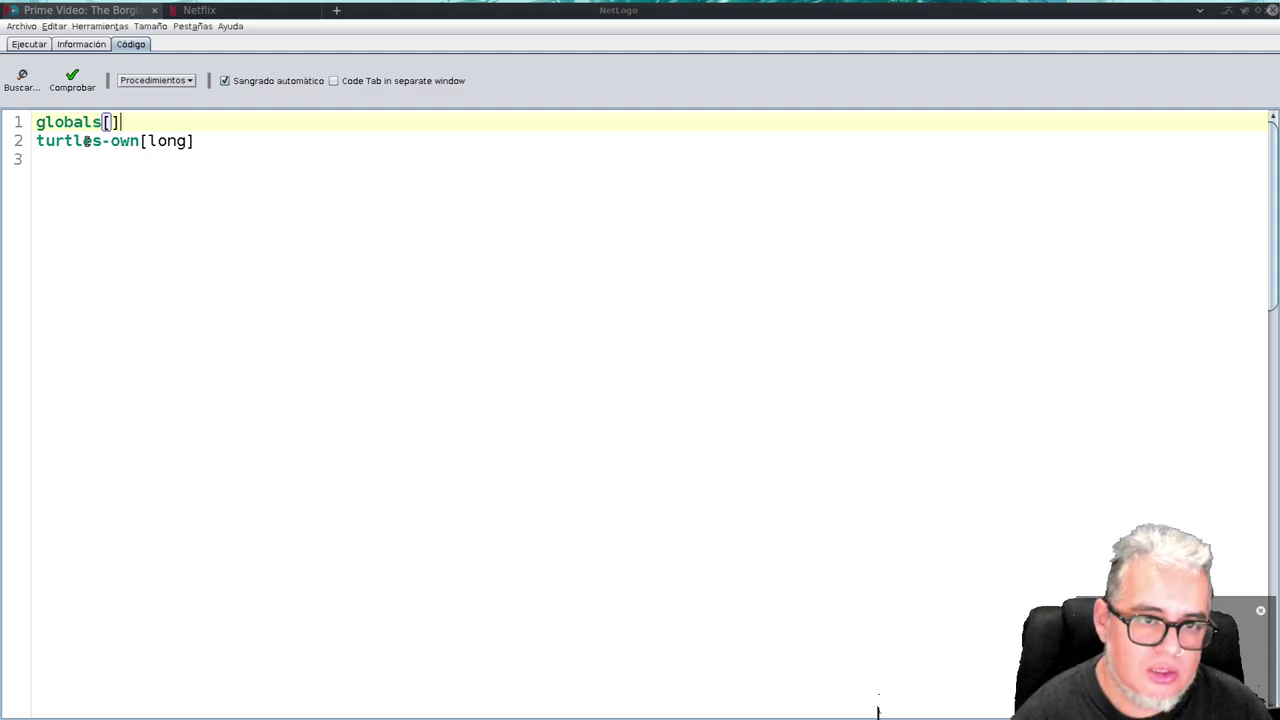
{"action": "type", "text": "reg"}
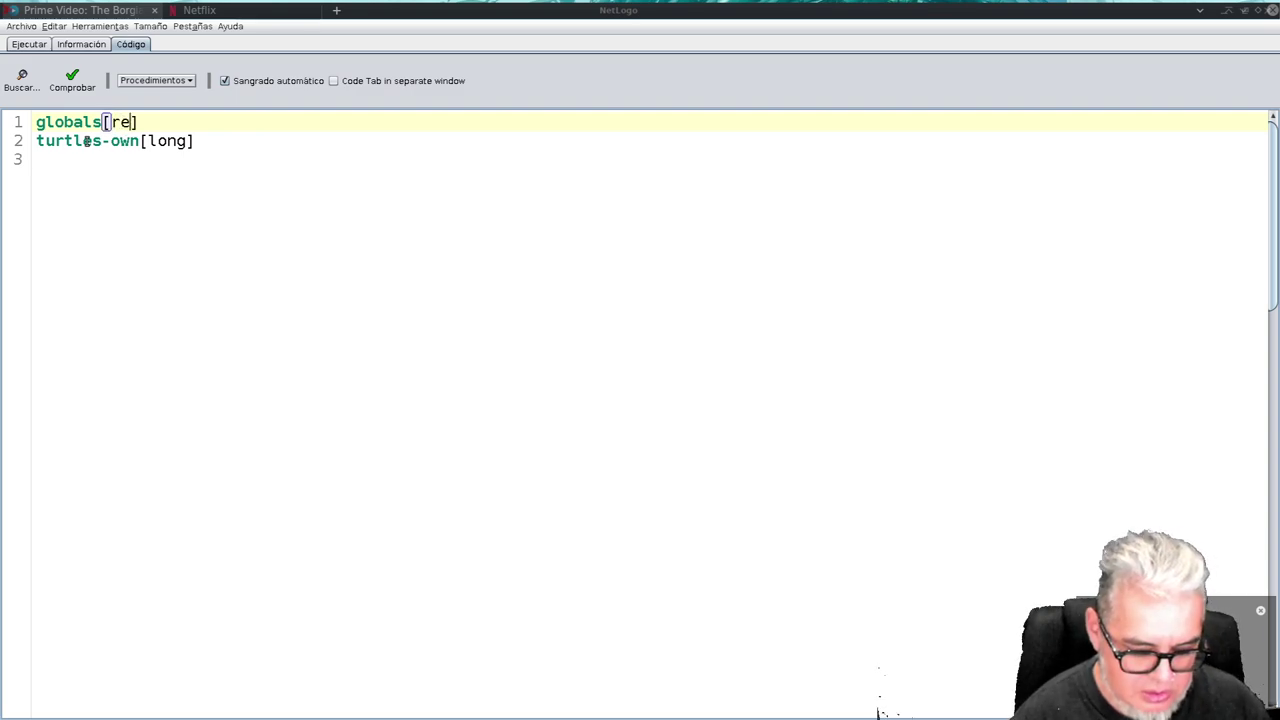
{"action": "type", "text": "las"}
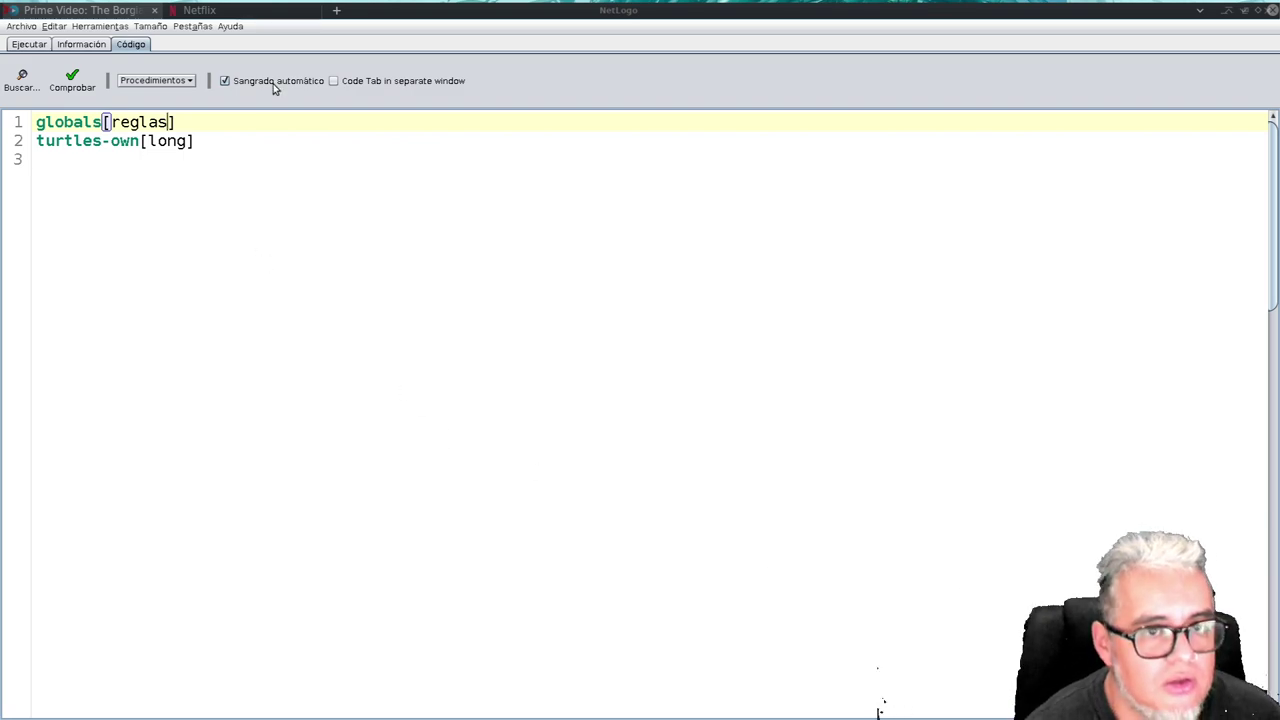
{"action": "left_click", "coordinate": [216, 143]}
{"action": "key", "text": "Return"}
{"action": "key", "text": "Return"}
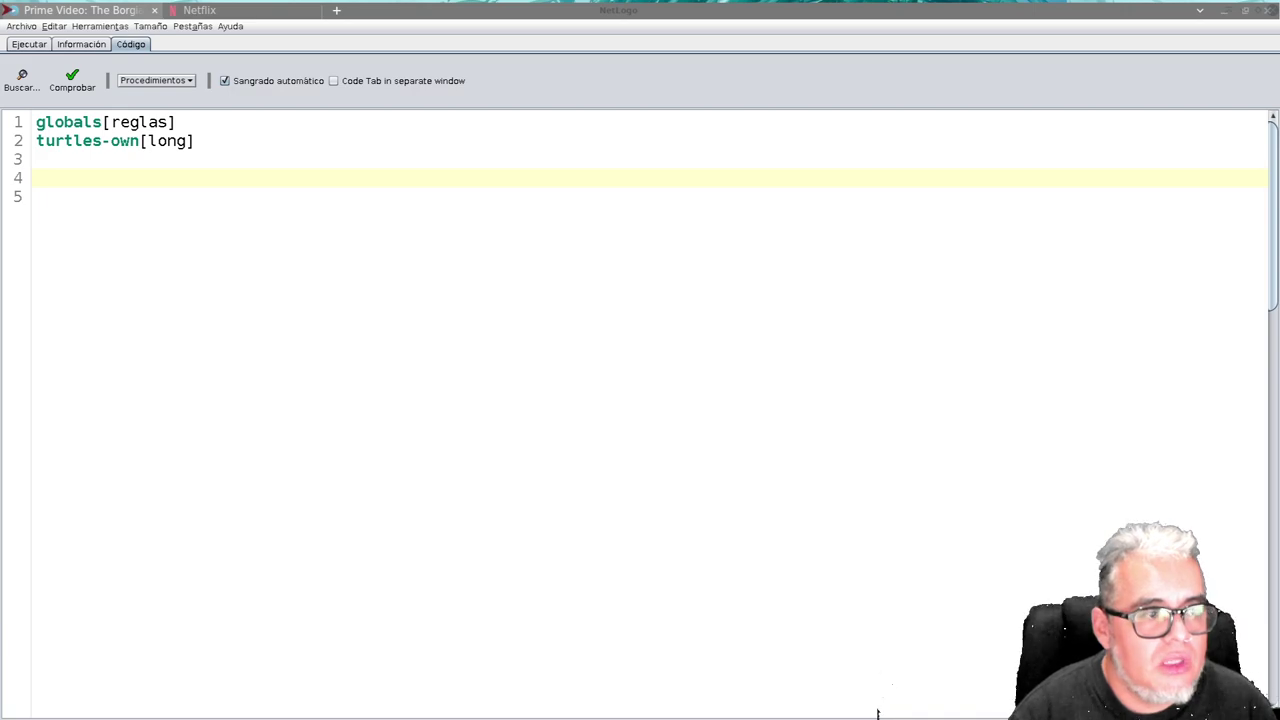
{"action": "key", "text": "ctrl+1"}
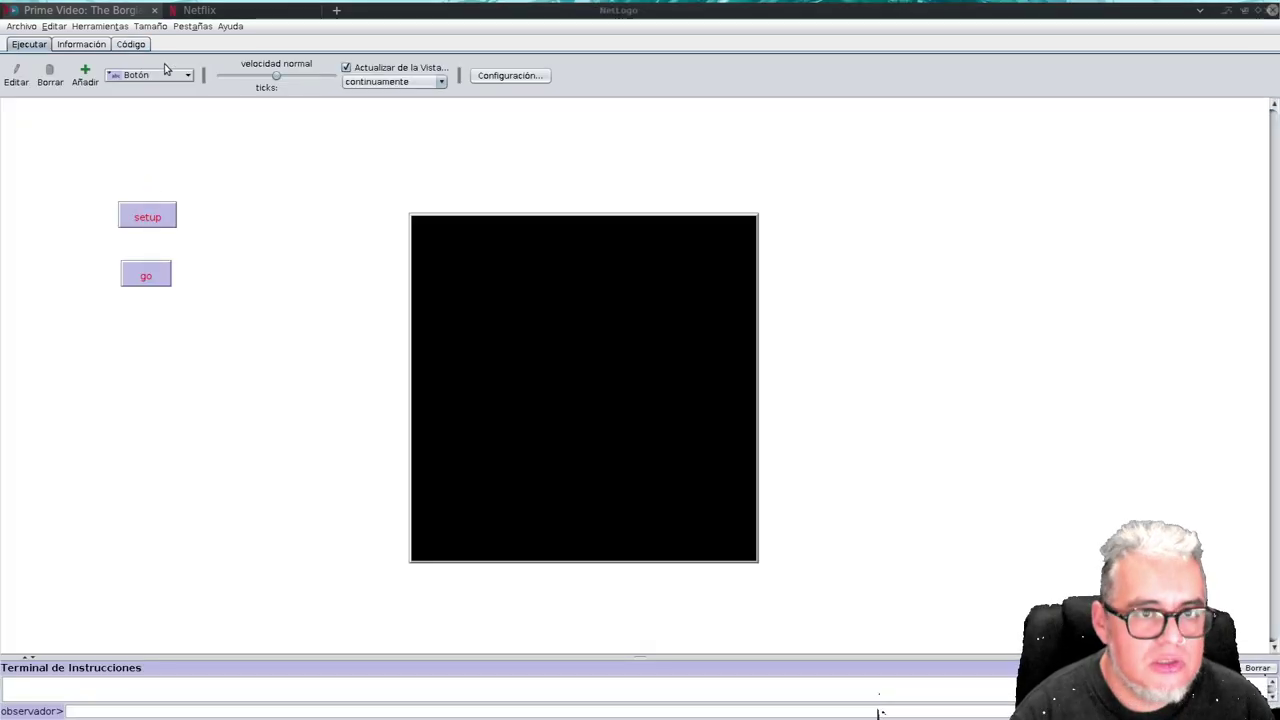
- Start a setup procedure containing clear-all and closed with end
{"action": "left_click", "coordinate": [138, 45]}
{"action": "type", "text": "s"}
{"action": "key", "text": "BackSpace"}
{"action": "type", "text": "to setup"}
{"action": "key", "text": "Return"}
{"action": "key", "text": "Return"}
{"action": "type", "text": "end"}
{"action": "key", "text": "Up"}
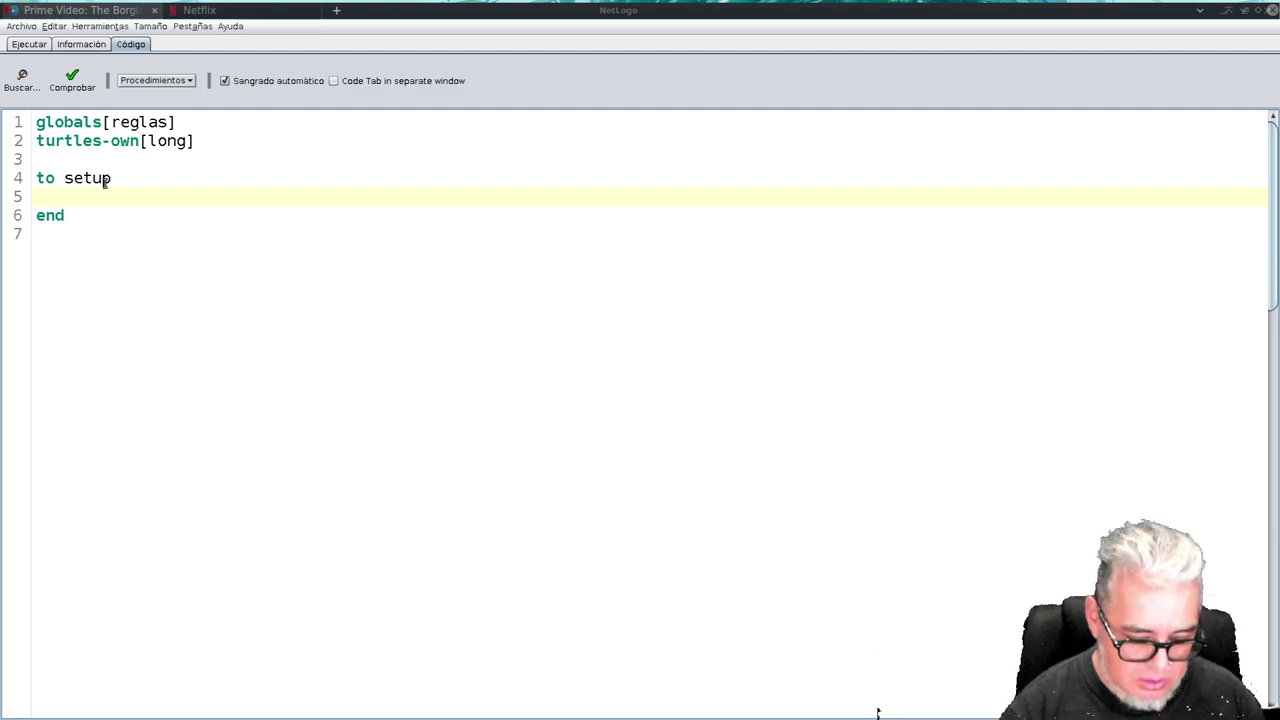
{"action": "type", "text": "clear"}
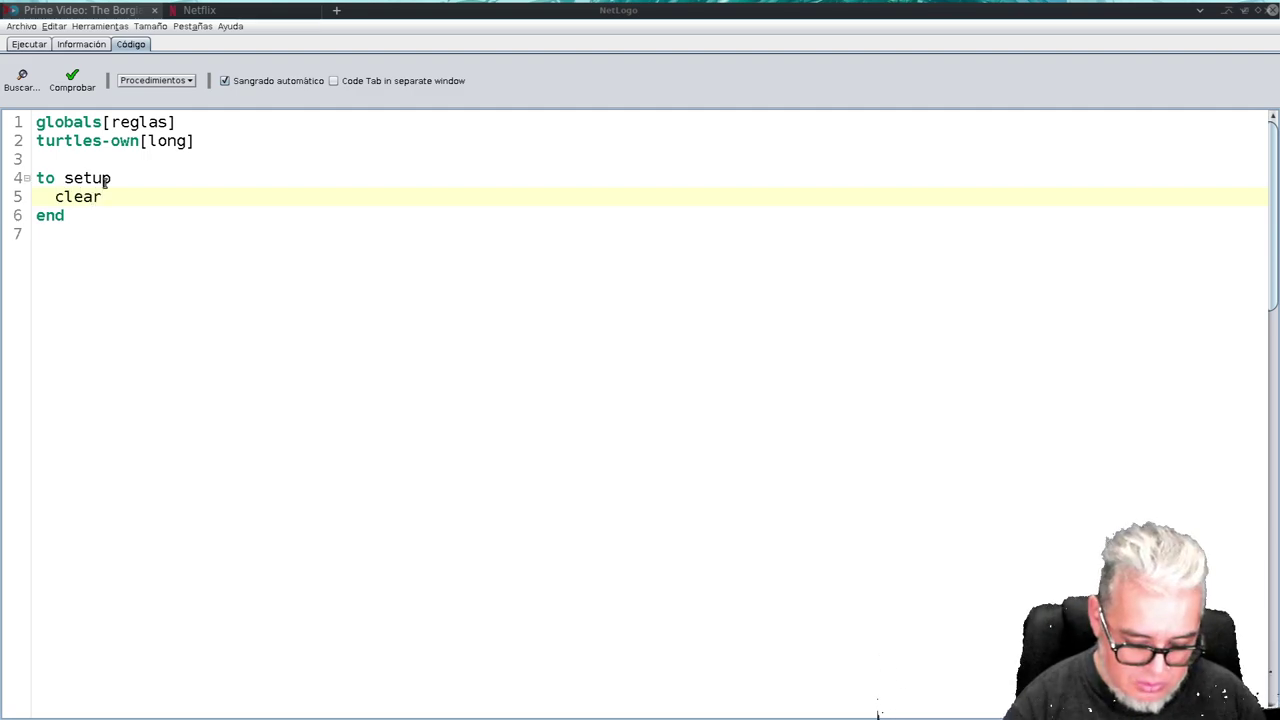
{"action": "type", "text": "-all"}
- Add crt 1 [] and reset-ticks to the setup procedure
{"action": "key", "text": "Return"}
{"action": "key", "text": "Return"}
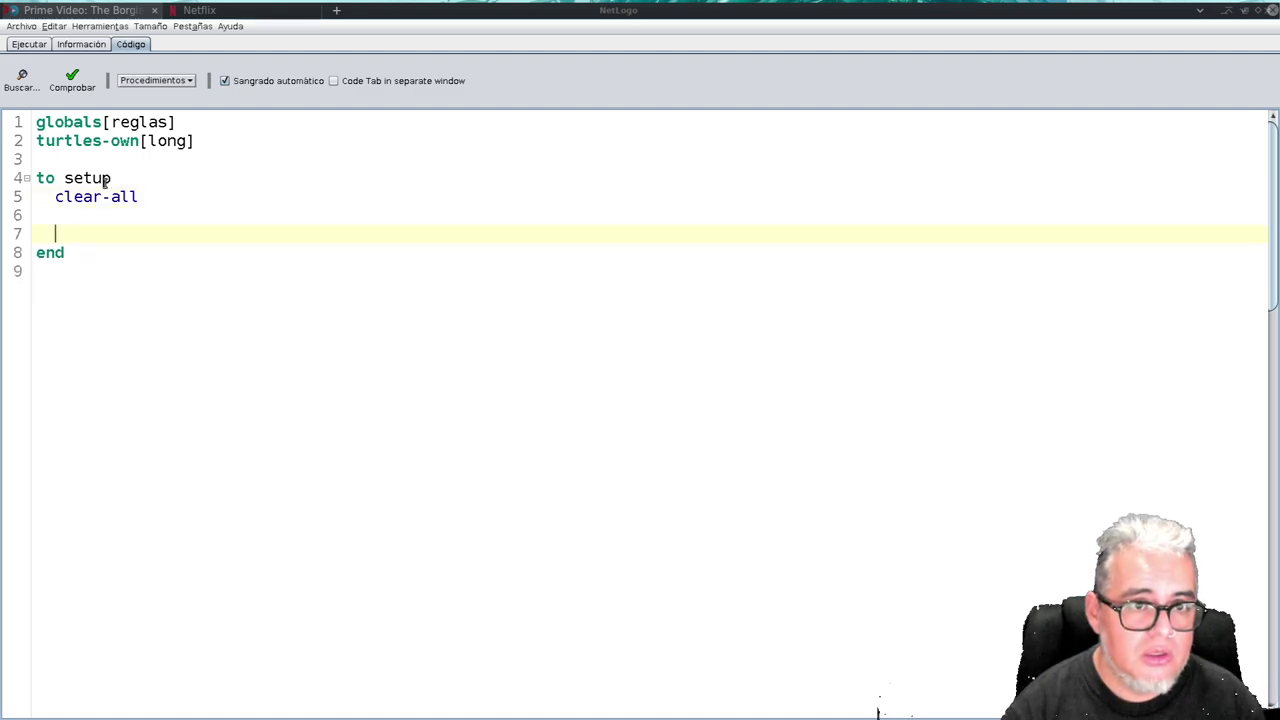
{"action": "type", "text": "reset-ticks"}
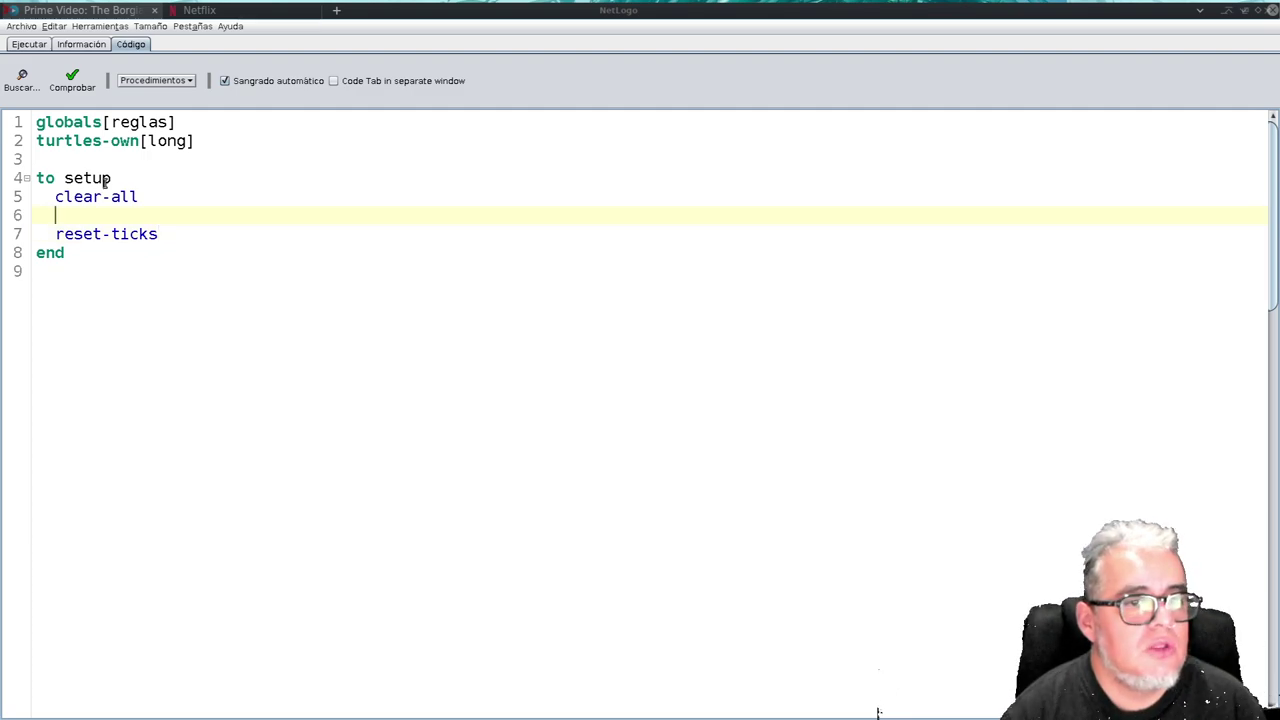
{"action": "type", "text": "create t"}
{"action": "key", "text": "BackSpace"}
{"action": "key", "text": "BackSpace"}
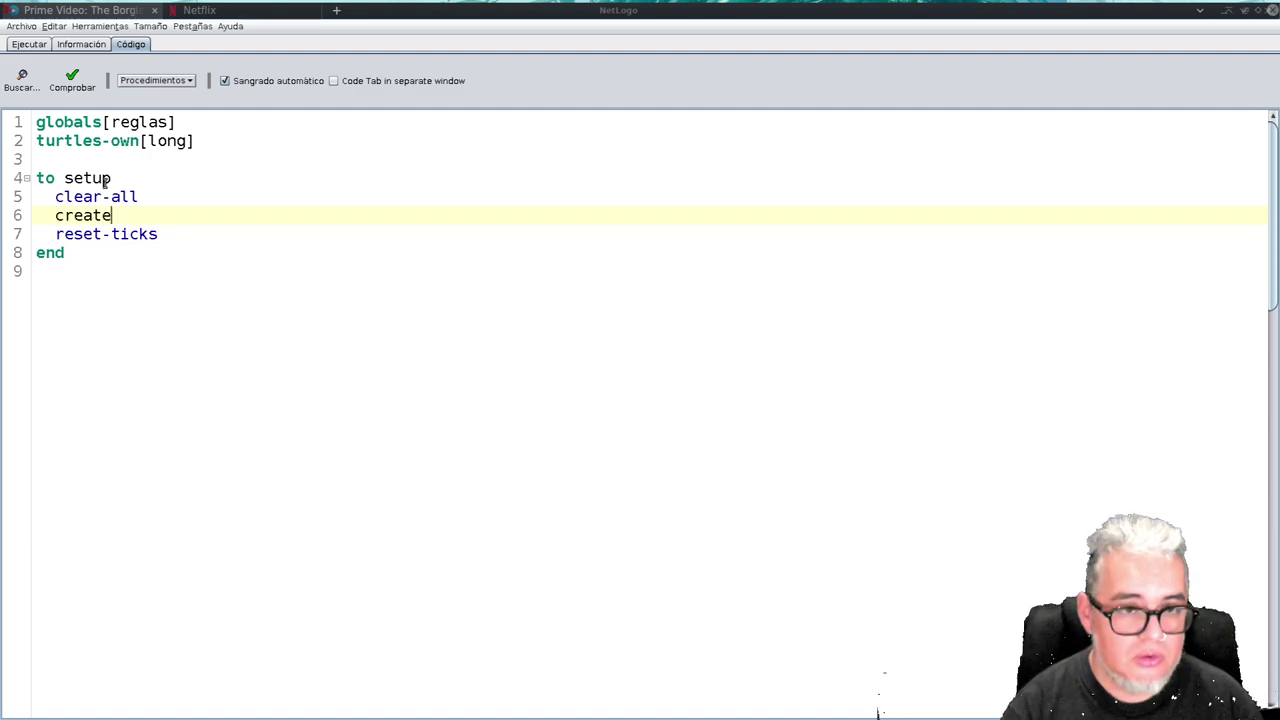
{"action": "key", "text": "BackSpace"}
{"action": "key", "text": "BackSpace"}
{"action": "key", "text": "BackSpace"}
{"action": "key", "text": "BackSpace"}
{"action": "type", "text": "t 1[]"}
{"action": "key", "text": "Left"}
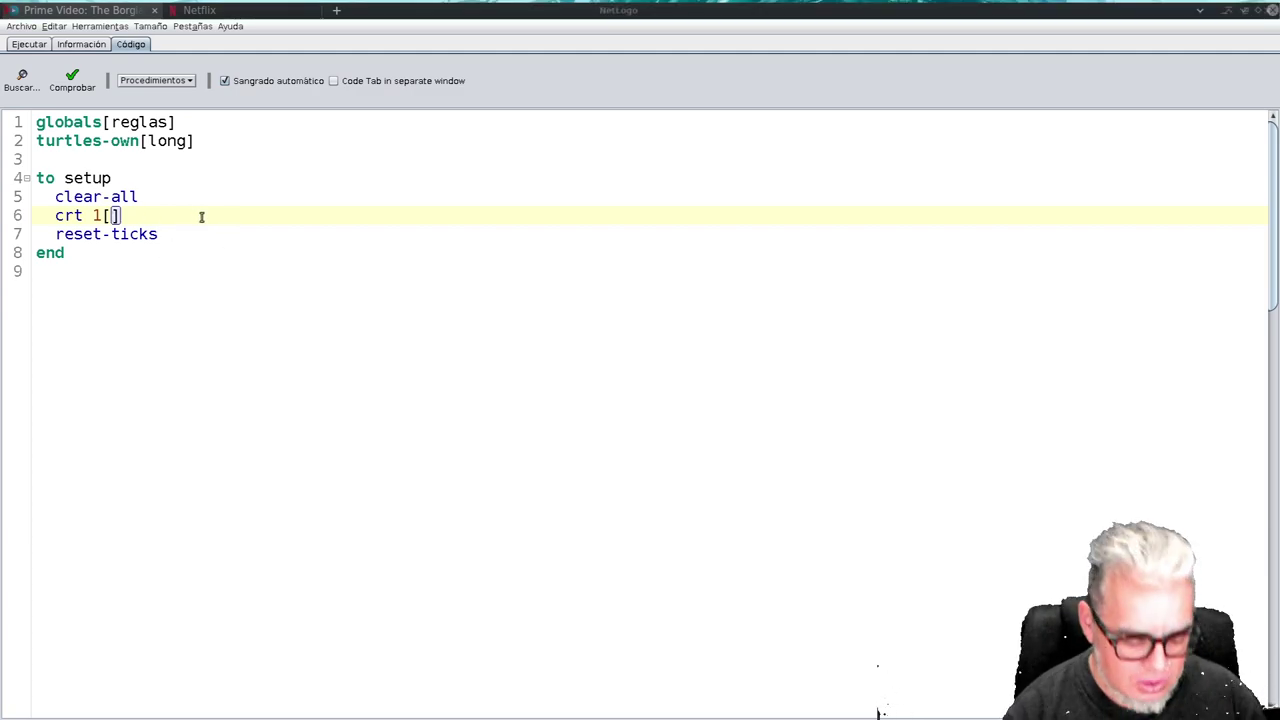
- Inside crt's brackets, make the turtle red and place it at xy 0 -50
{"action": "key", "text": "ctrl+1"}
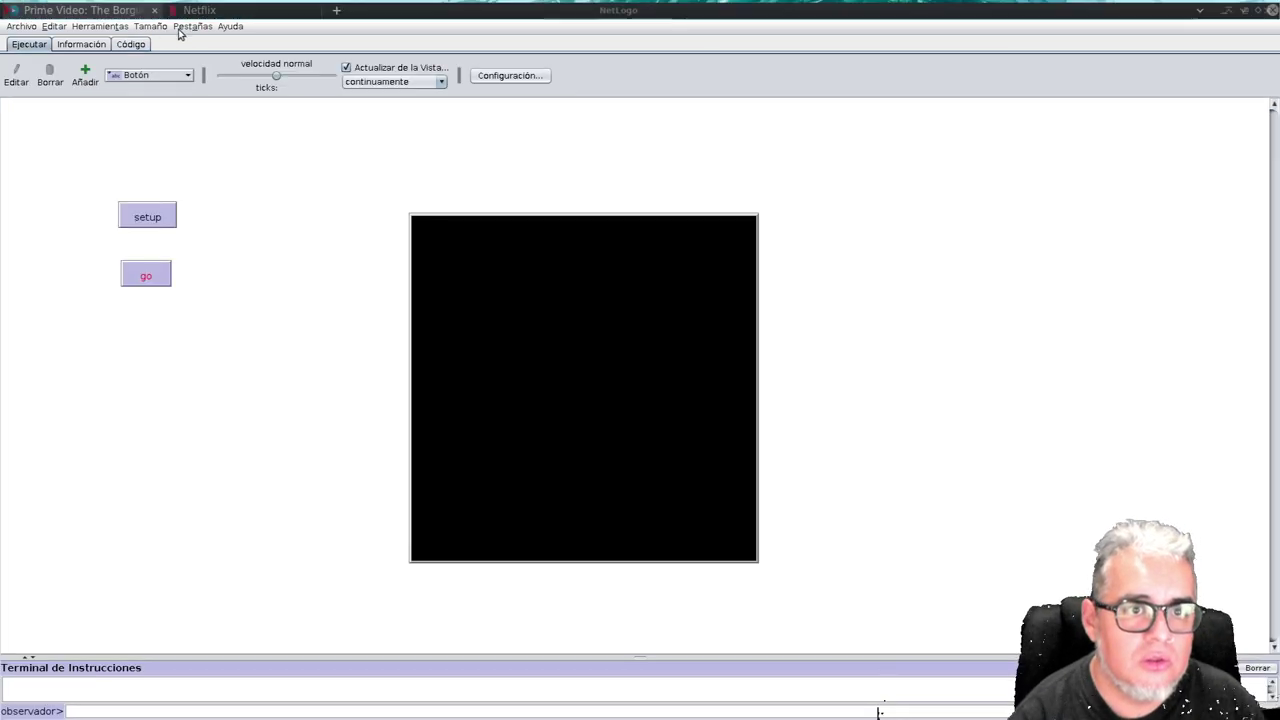
{"action": "key", "text": "ctrl+3"}
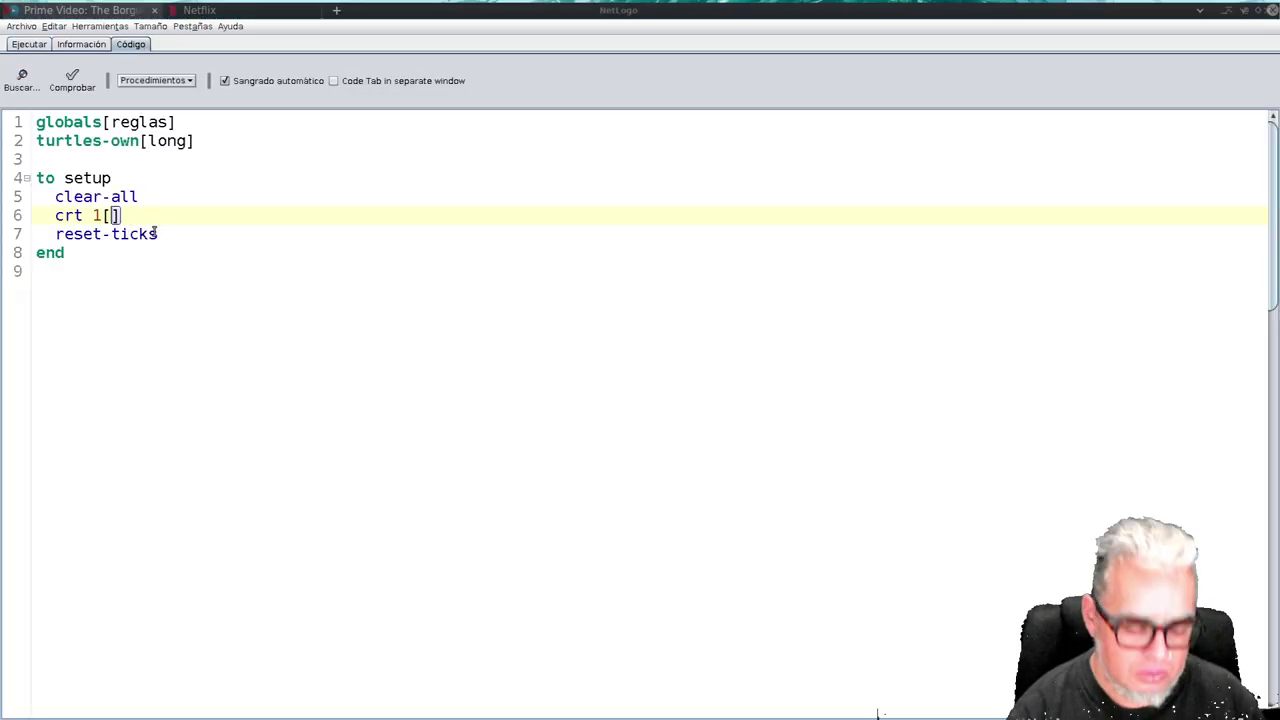
{"action": "type", "text": "set color "}
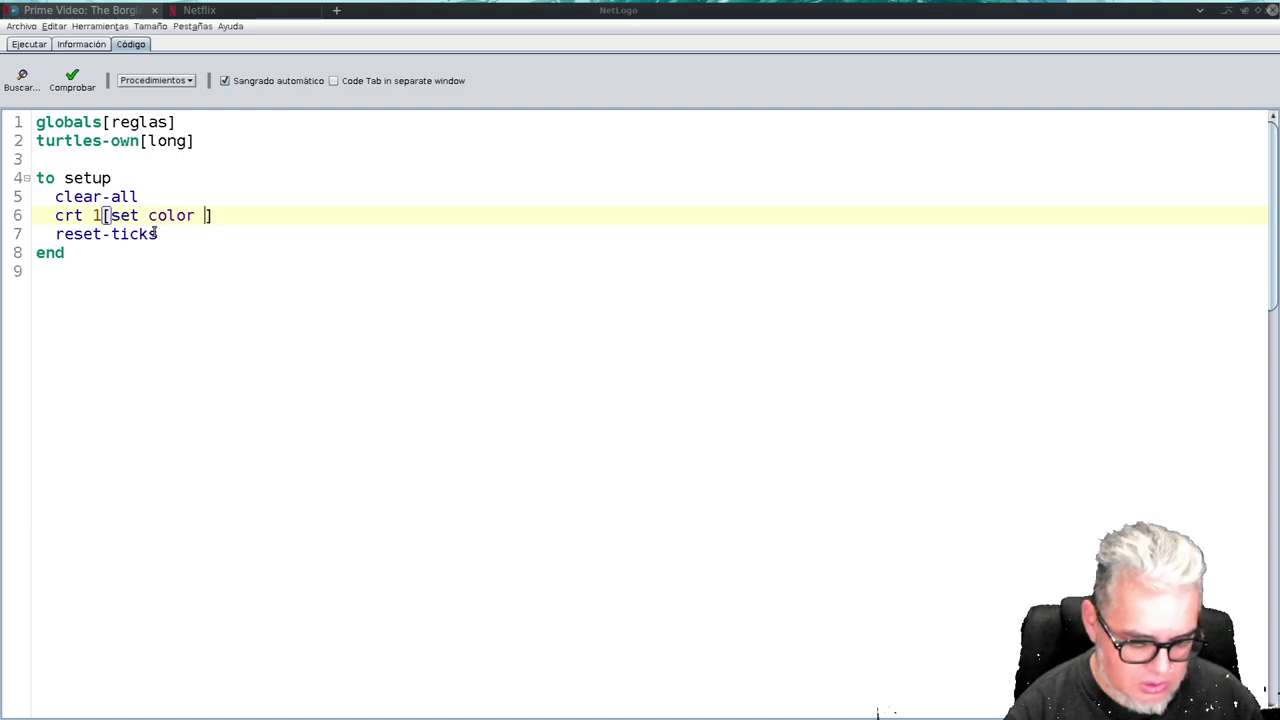
{"action": "type", "text": "red"}
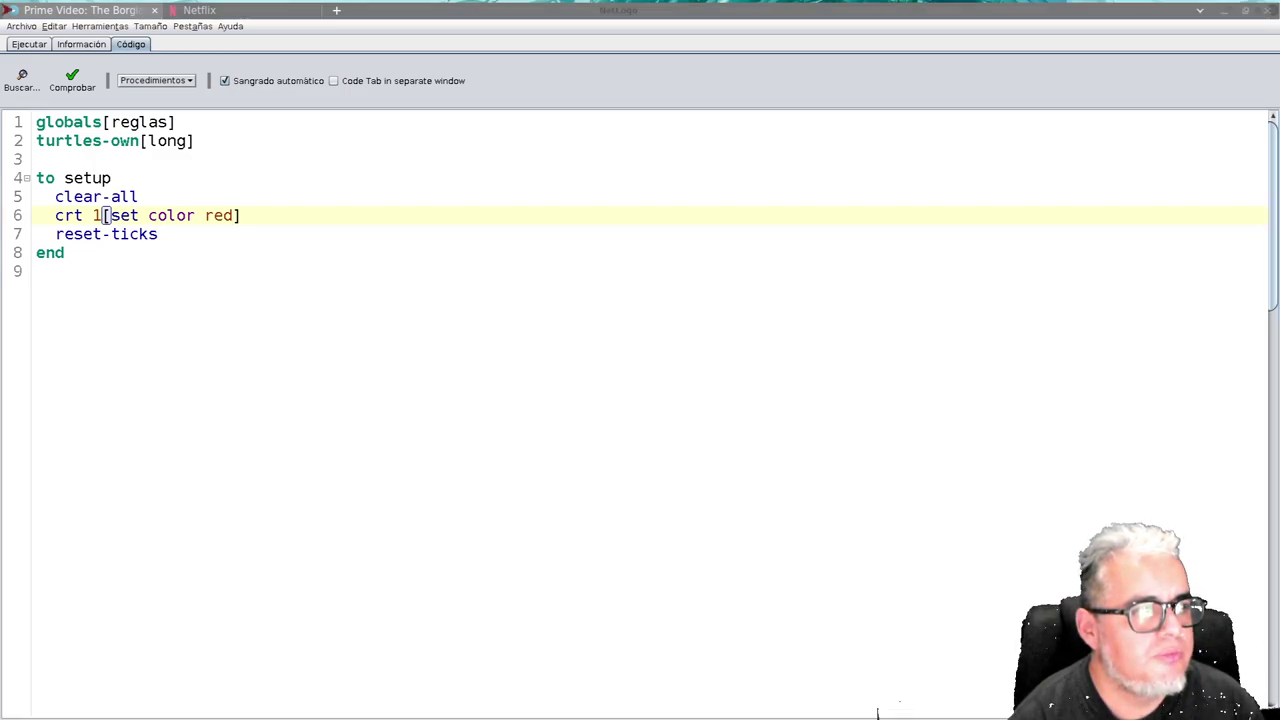
{"action": "key", "text": "ctrl+1"}
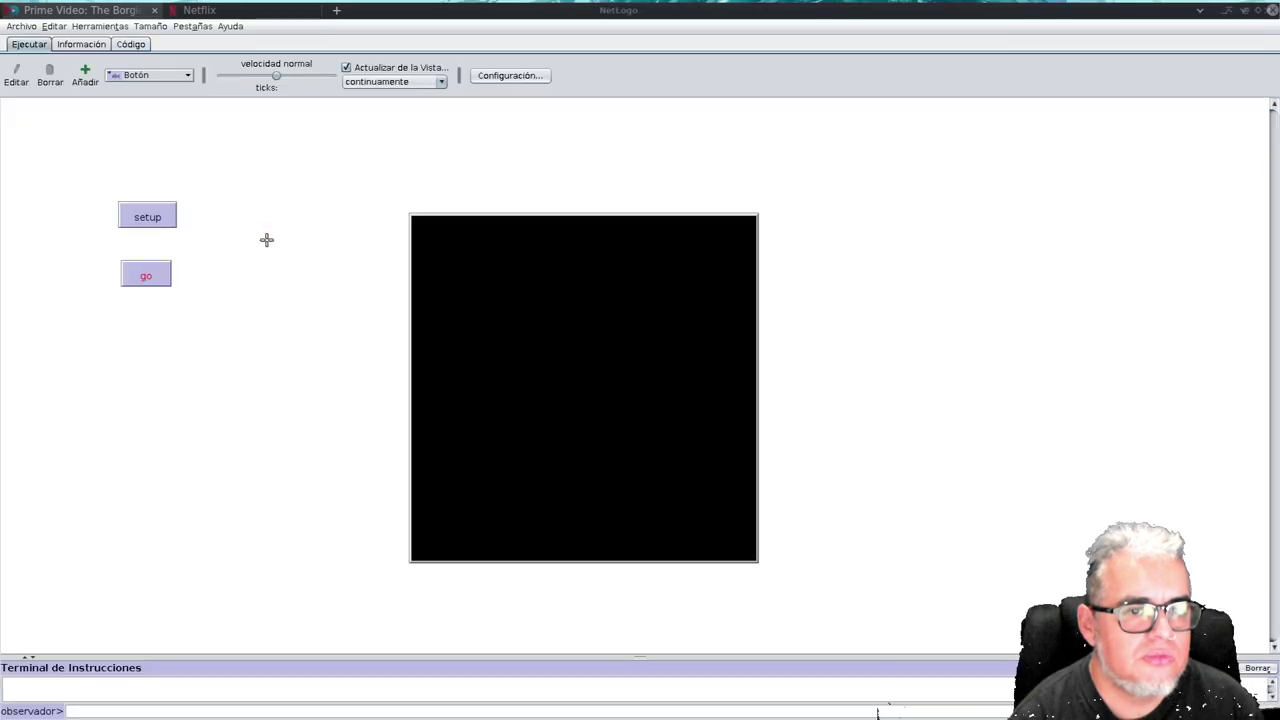
{"action": "left_click", "coordinate": [129, 45]}
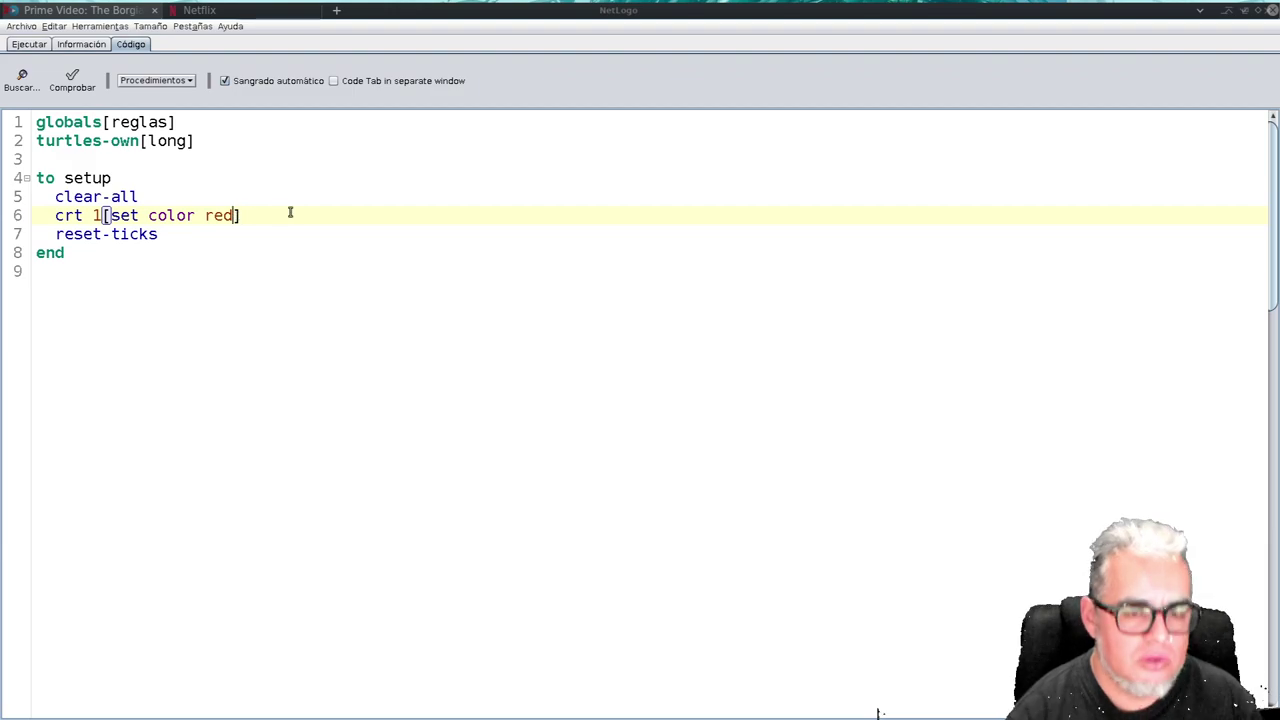
{"action": "type", "text": "set"}
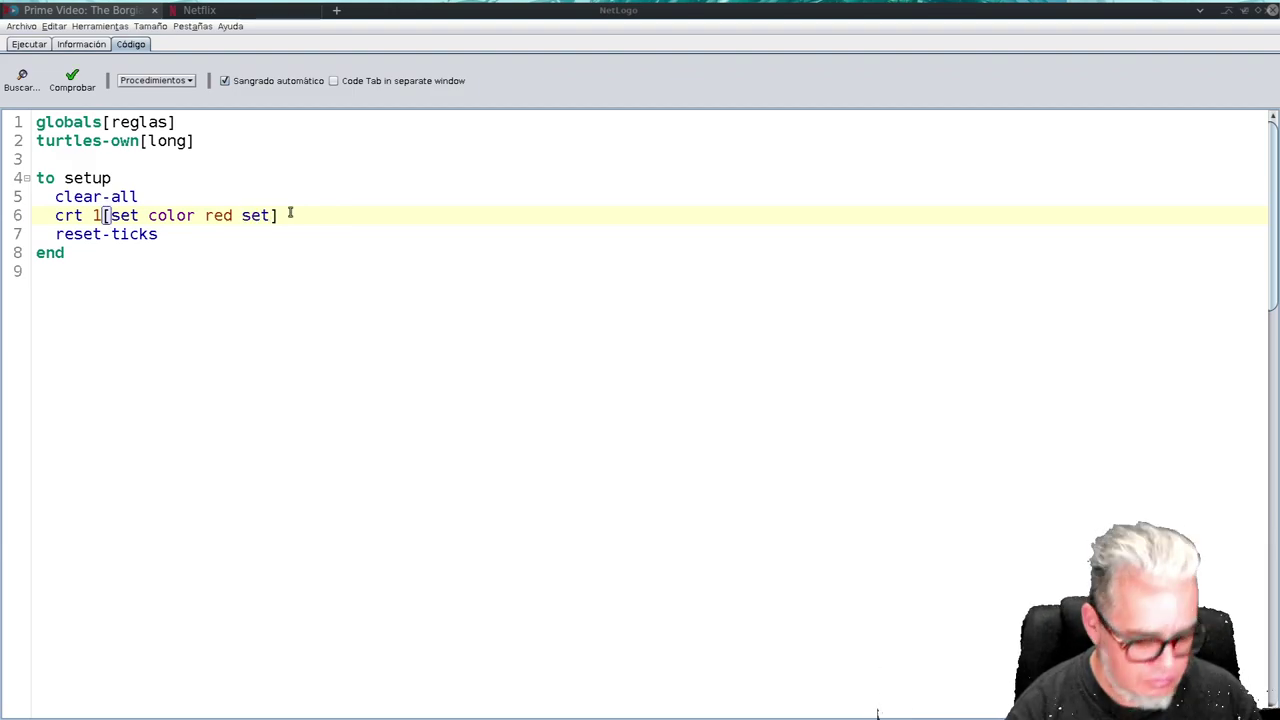
{"action": "type", "text": " xy "}
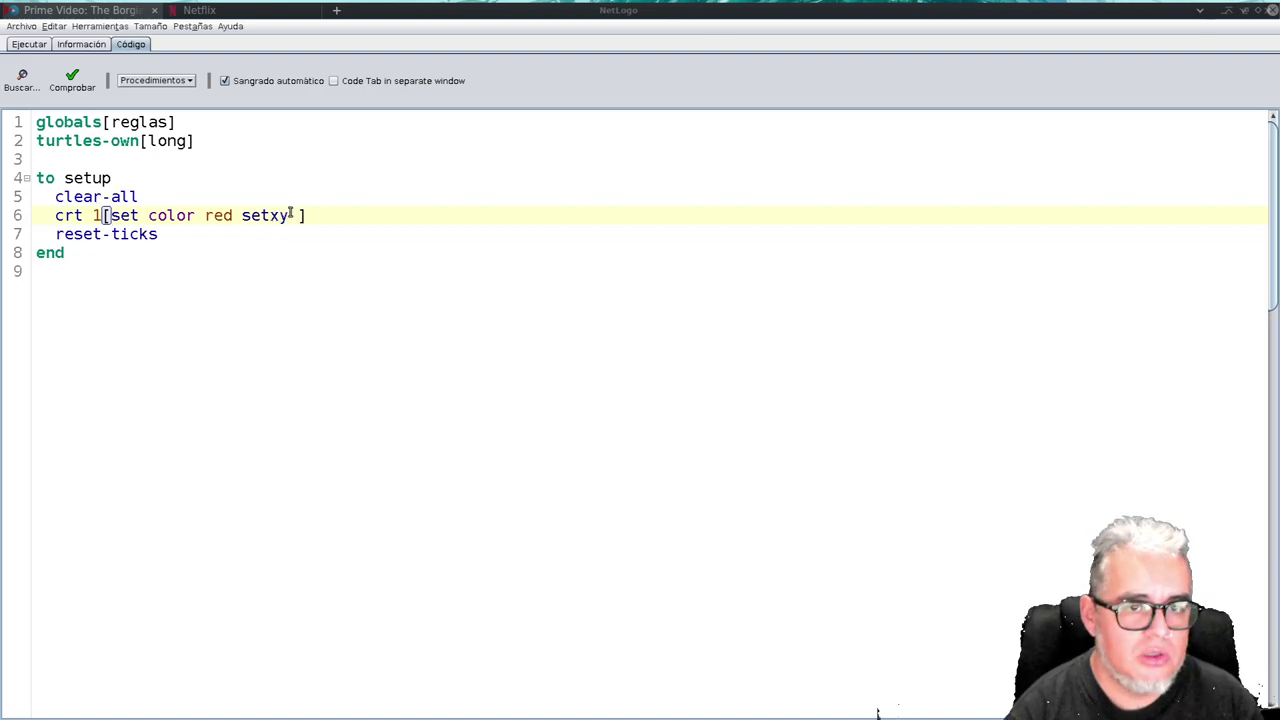
{"action": "type", "text": "0"}
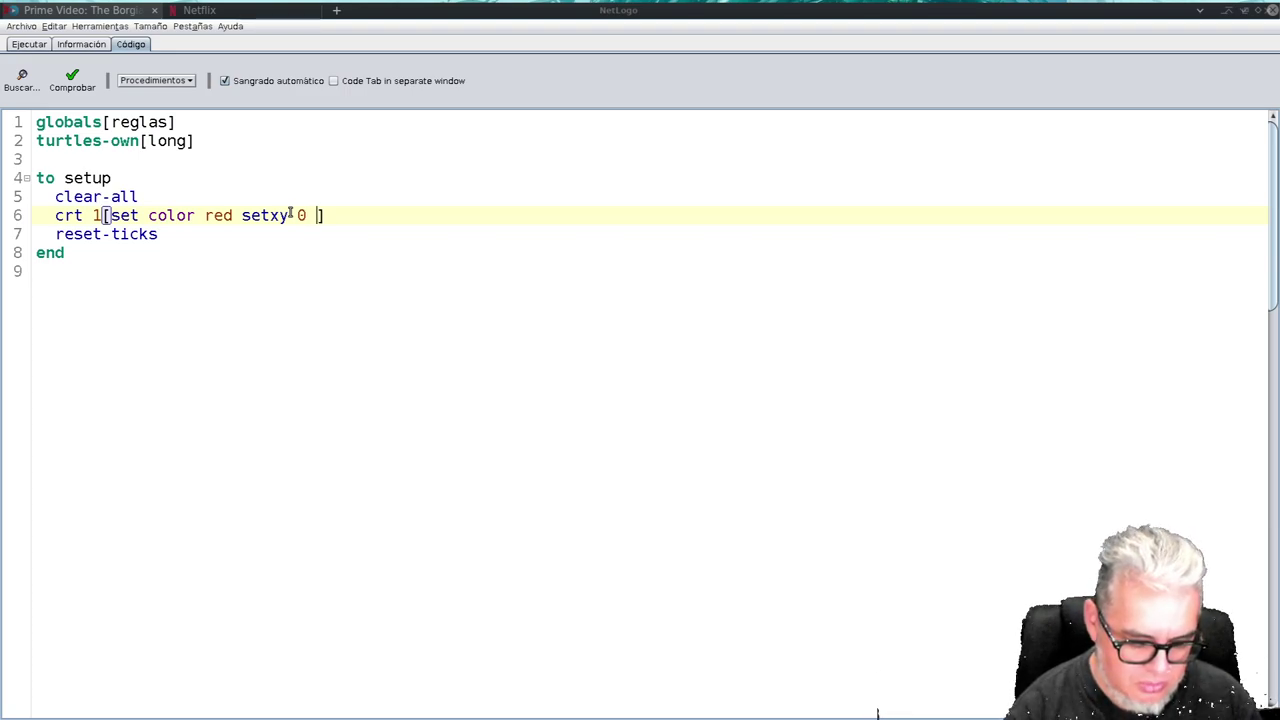
{"action": "type", "text": " -50"}
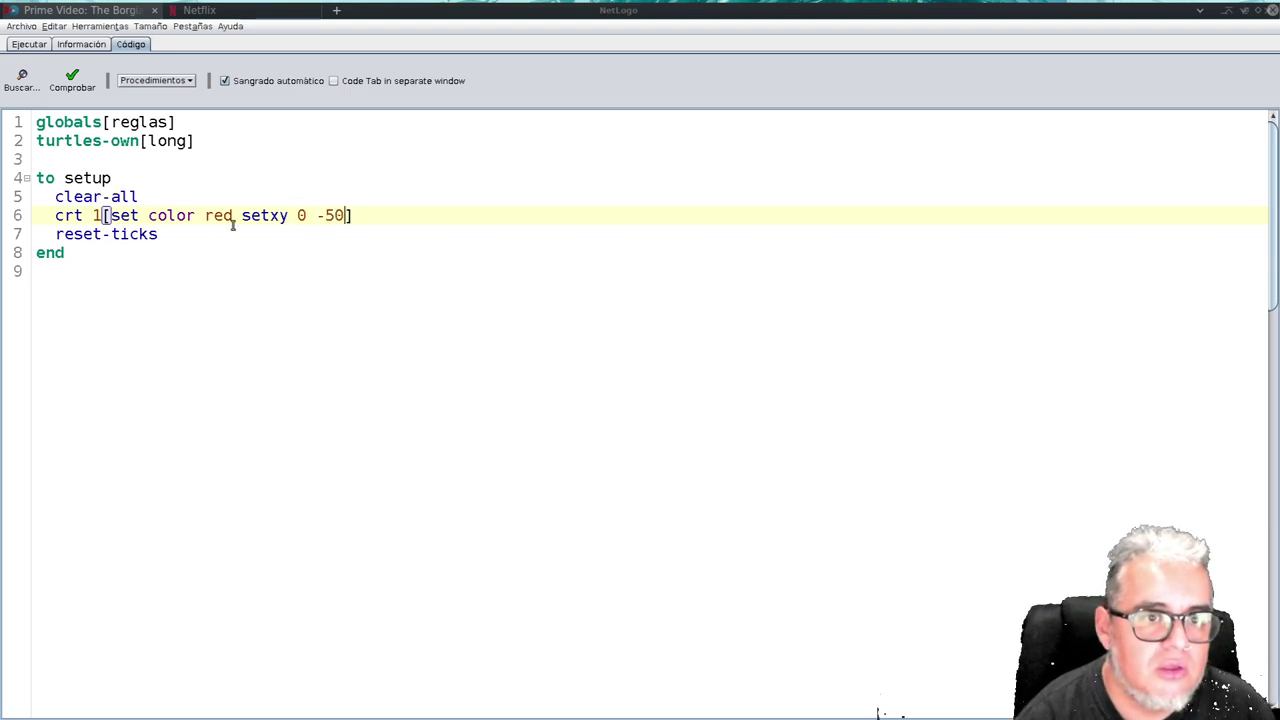
- Add a go procedure that ticks, check the code, and run setup
{"action": "left_click", "coordinate": [79, 270]}
{"action": "key", "text": "Return"}
{"action": "type", "text": "to go"}
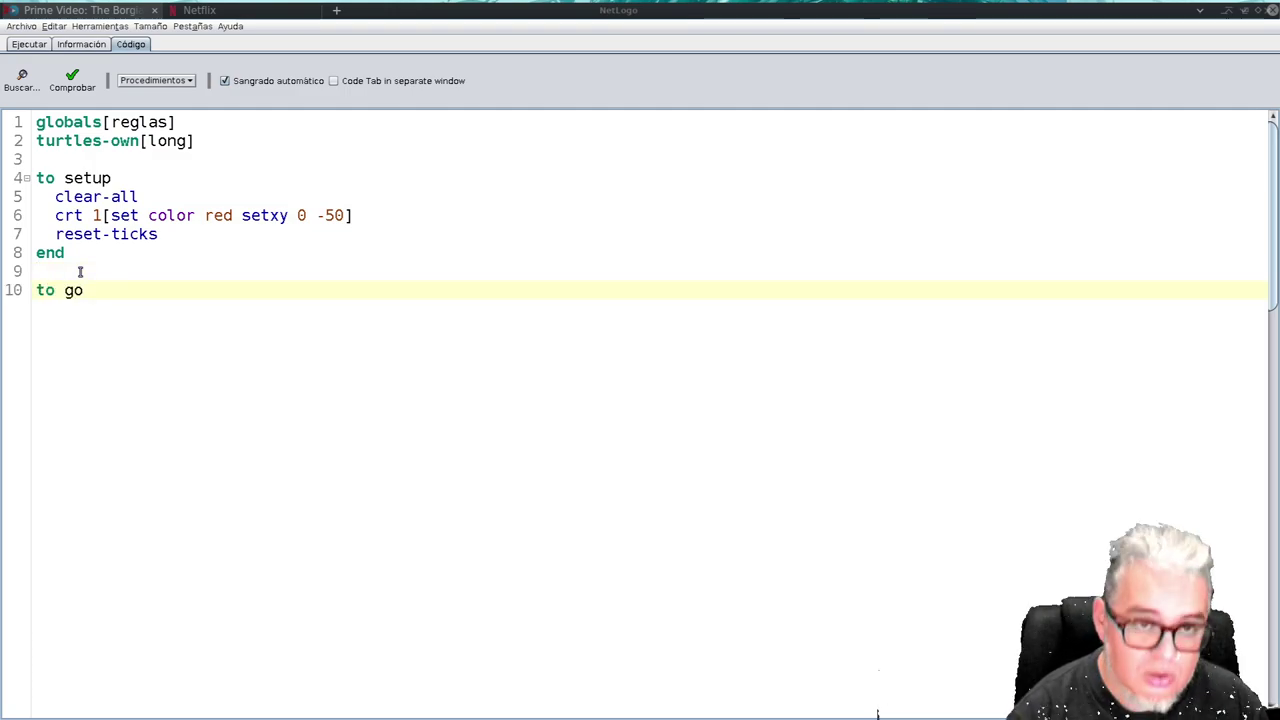
{"action": "key", "text": "Return"}
{"action": "key", "text": "Return"}
{"action": "type", "text": "tick"}
{"action": "key", "text": "Return"}
{"action": "type", "text": "end"}
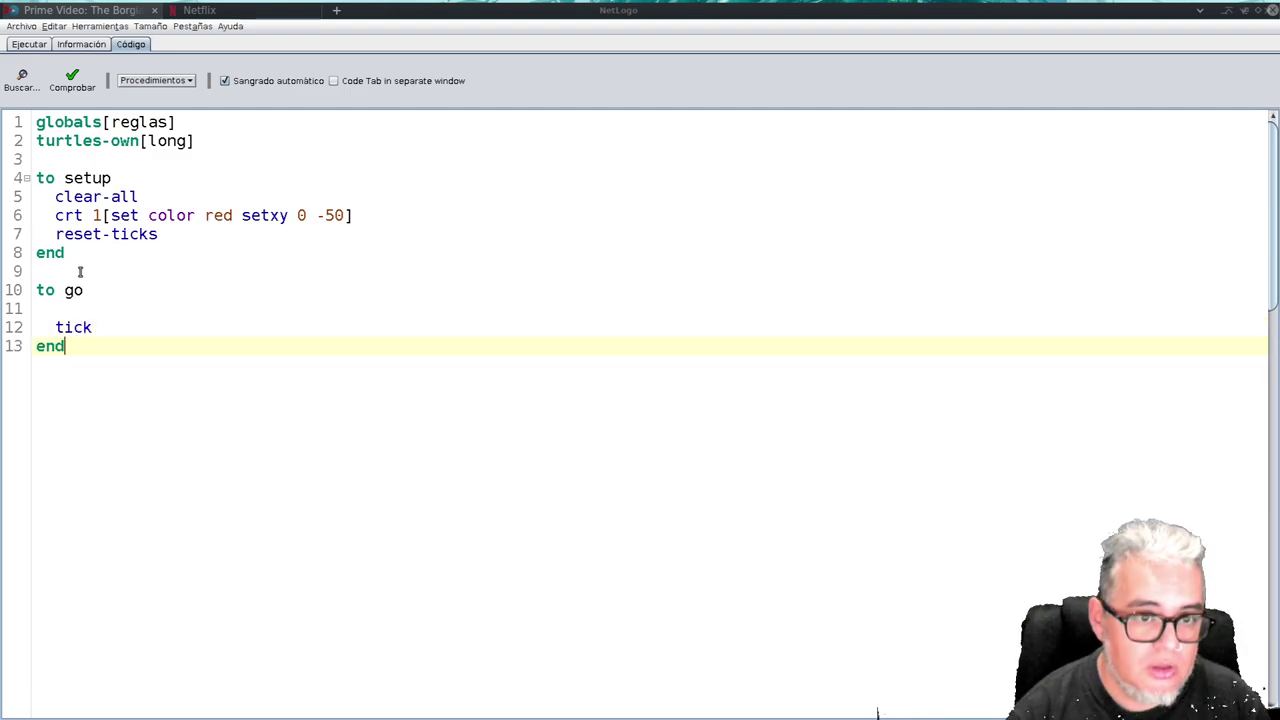
{"action": "left_click", "coordinate": [76, 74]}
{"action": "left_click", "coordinate": [44, 45]}
{"action": "left_click", "coordinate": [158, 215]}
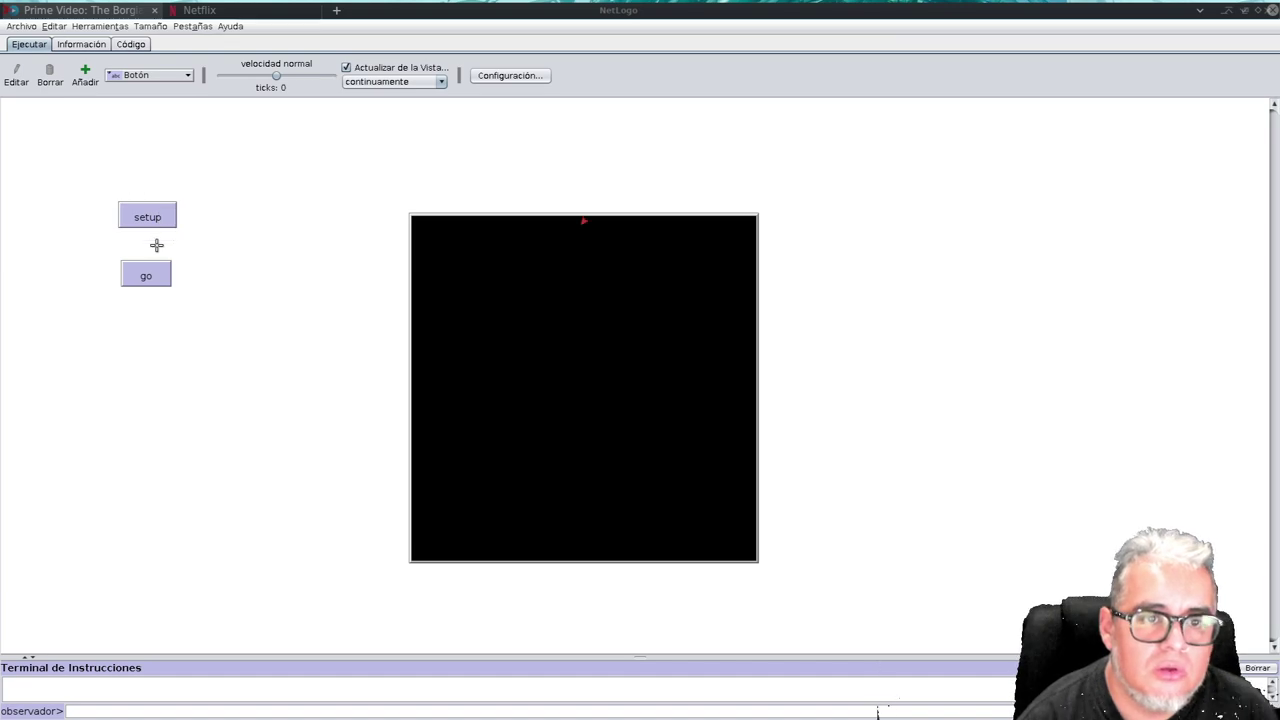
- Change the turtle's y coordinate from -50 to 50, then 0, rerunning setup each time
{"action": "left_click", "coordinate": [138, 46]}
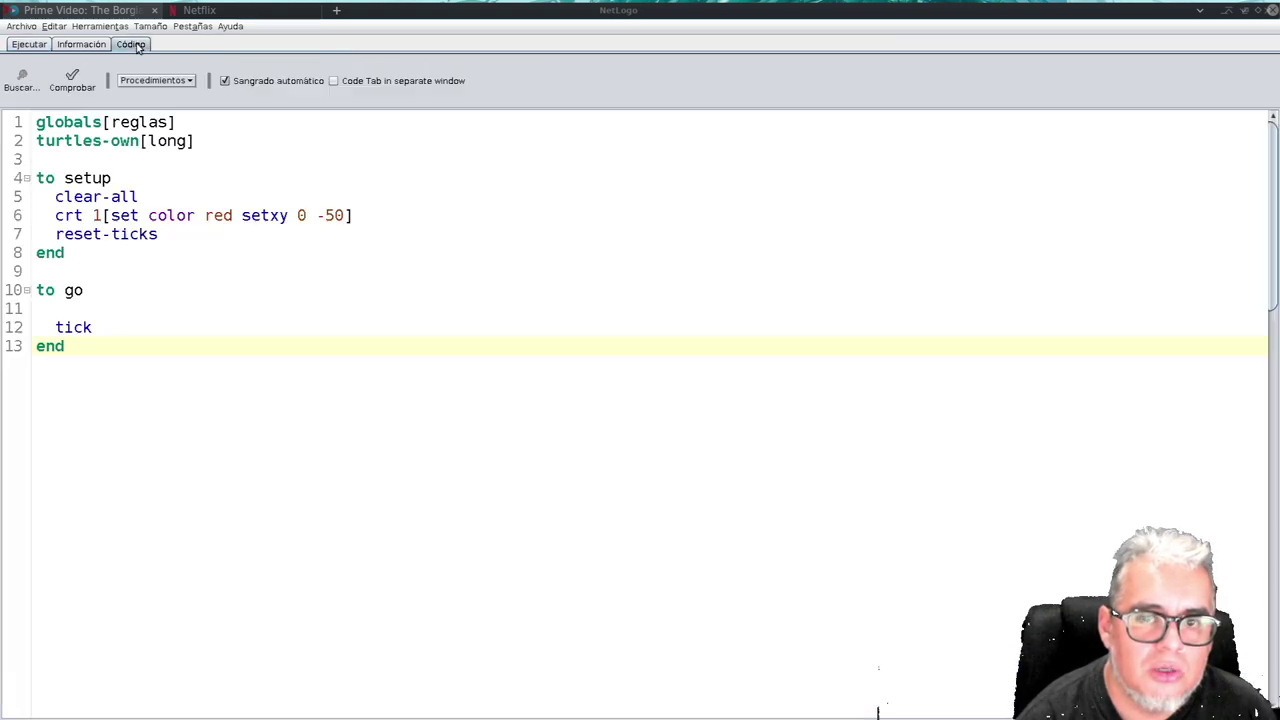
{"action": "left_click", "coordinate": [343, 215]}
{"action": "key", "text": "Left"}
{"action": "key", "text": "Left"}
{"action": "key", "text": "Left"}
{"action": "key", "text": "BackSpace"}
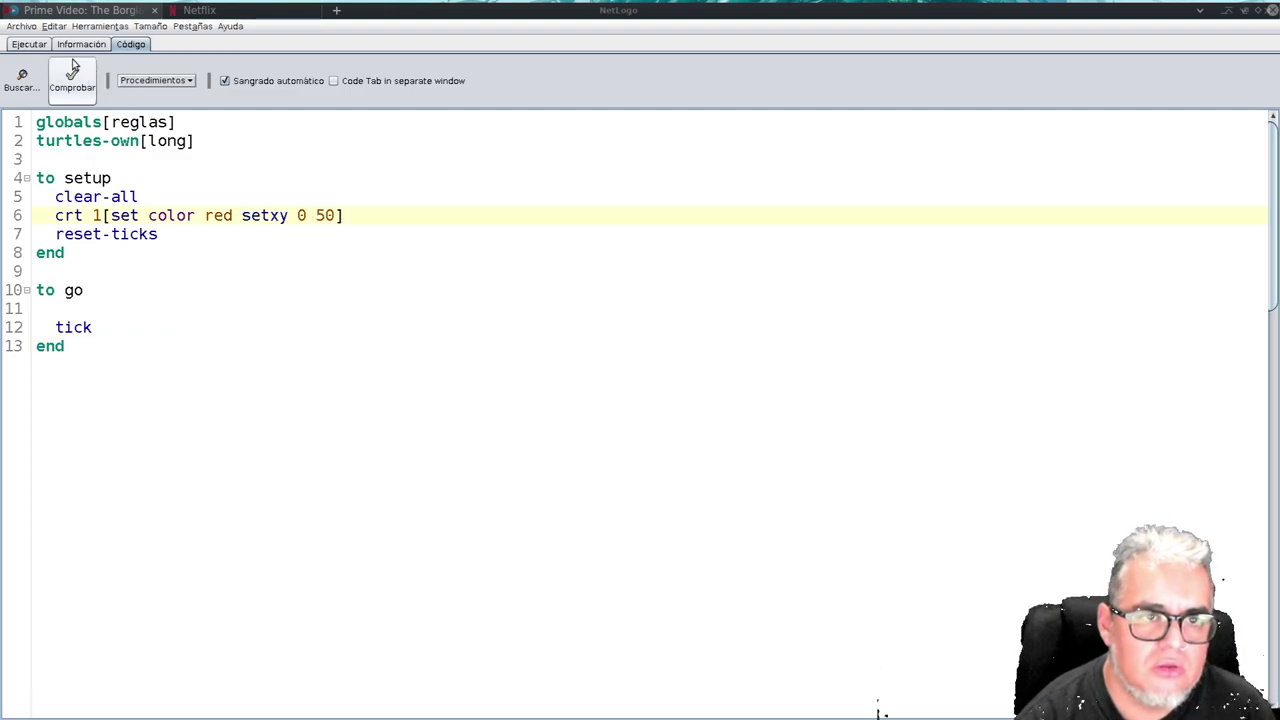
{"action": "left_click", "coordinate": [45, 48]}
{"action": "left_click", "coordinate": [154, 217]}
{"action": "left_click", "coordinate": [131, 44]}
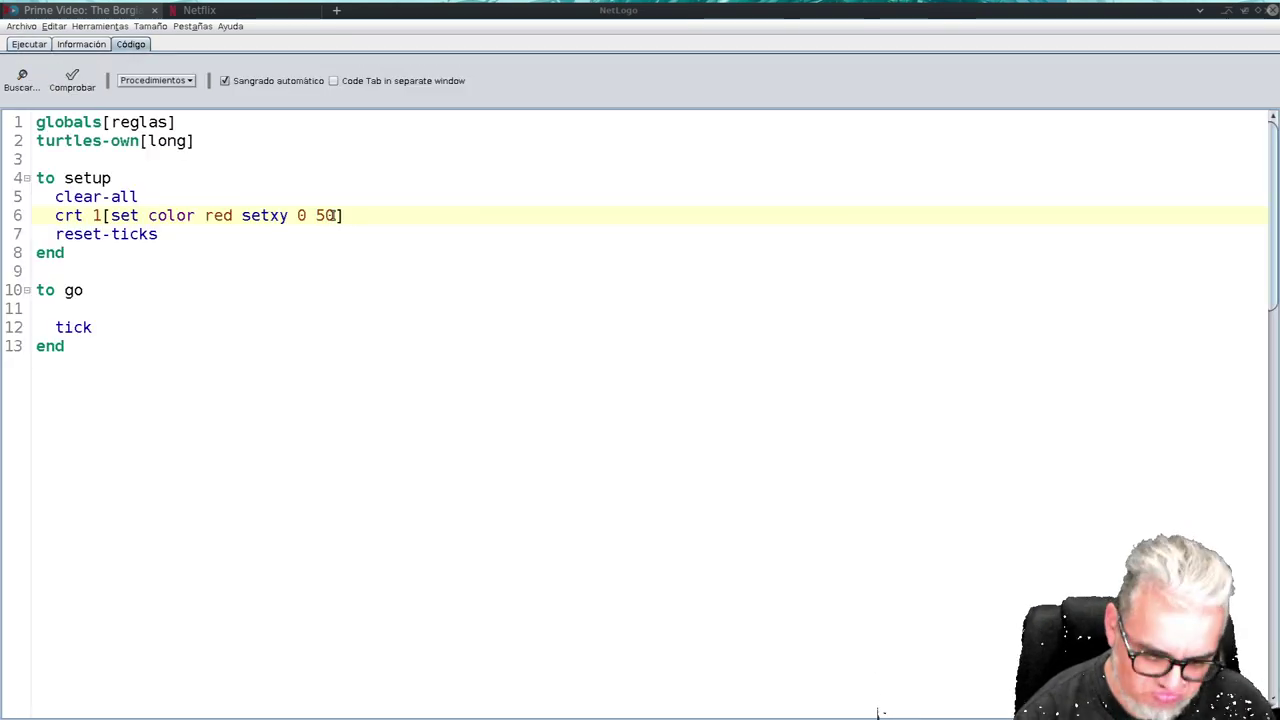
{"action": "key", "text": "BackSpace"}
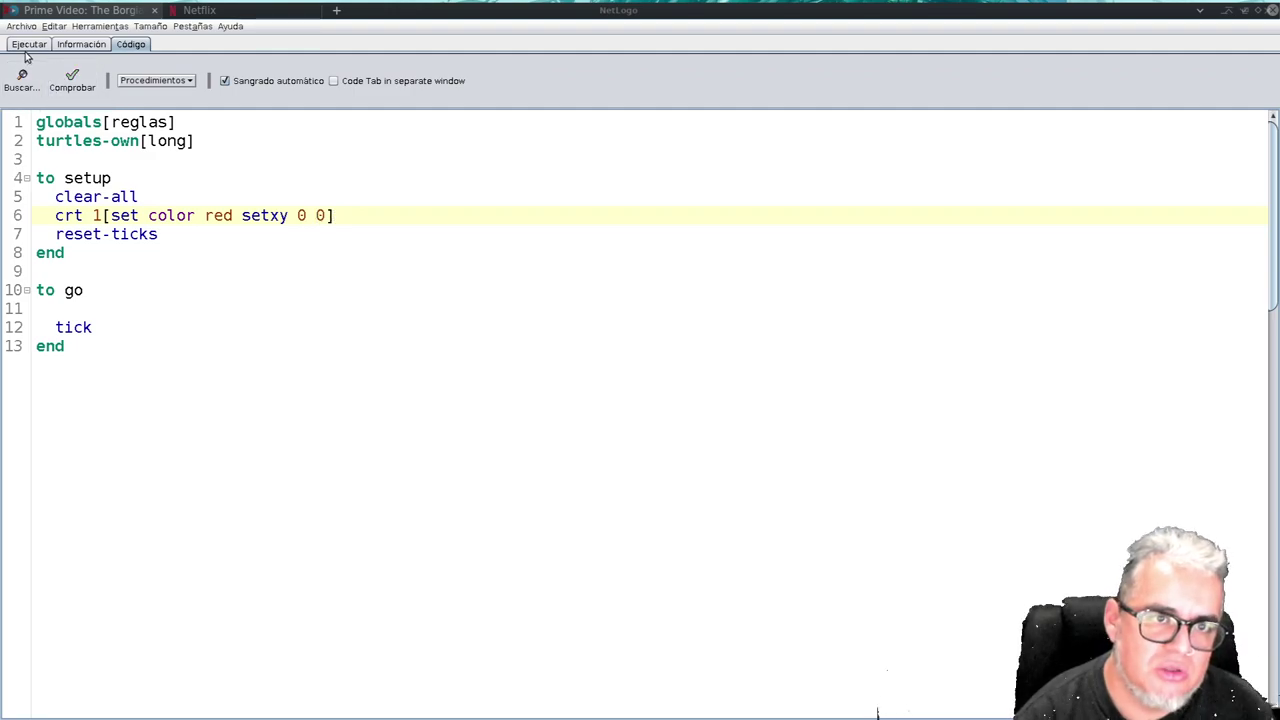
{"action": "left_click", "coordinate": [28, 44]}
{"action": "left_click", "coordinate": [147, 218]}
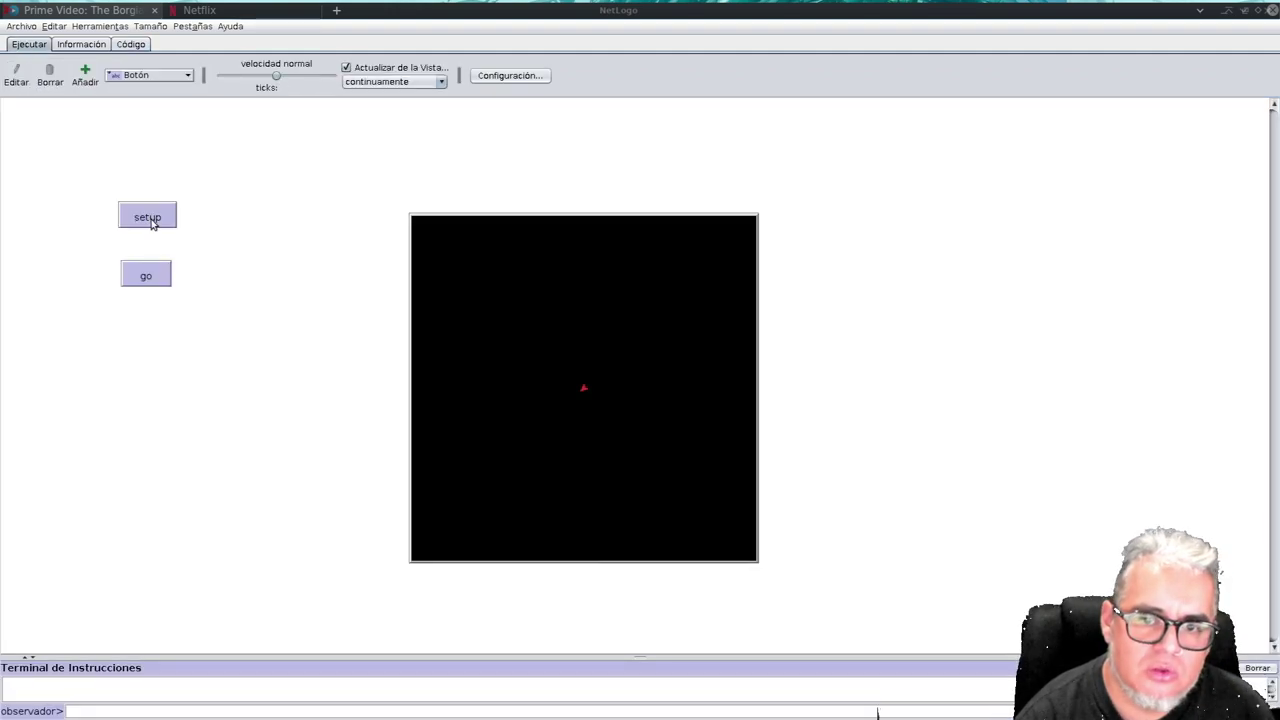
{"action": "right_click", "coordinate": [704, 426]}
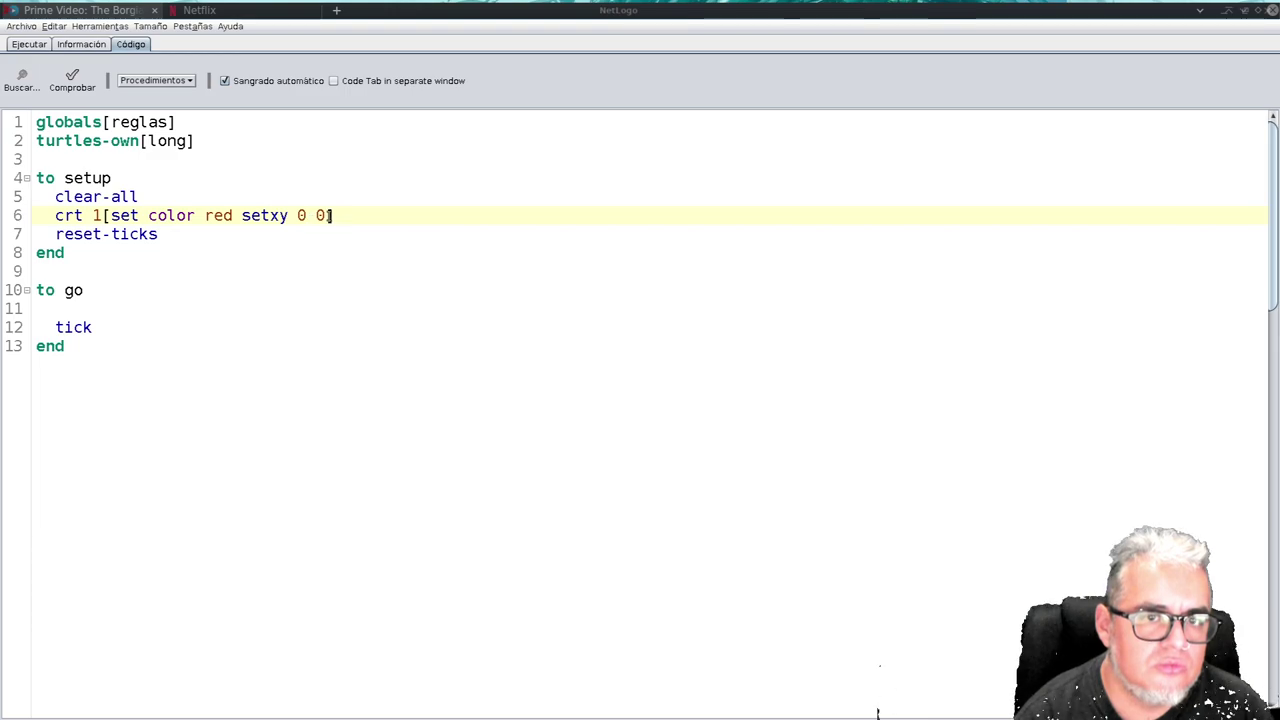
- In the crt block, set heading 0, long 128 and pen-down, then check the code
{"action": "type", "text": "set heading 0 "}
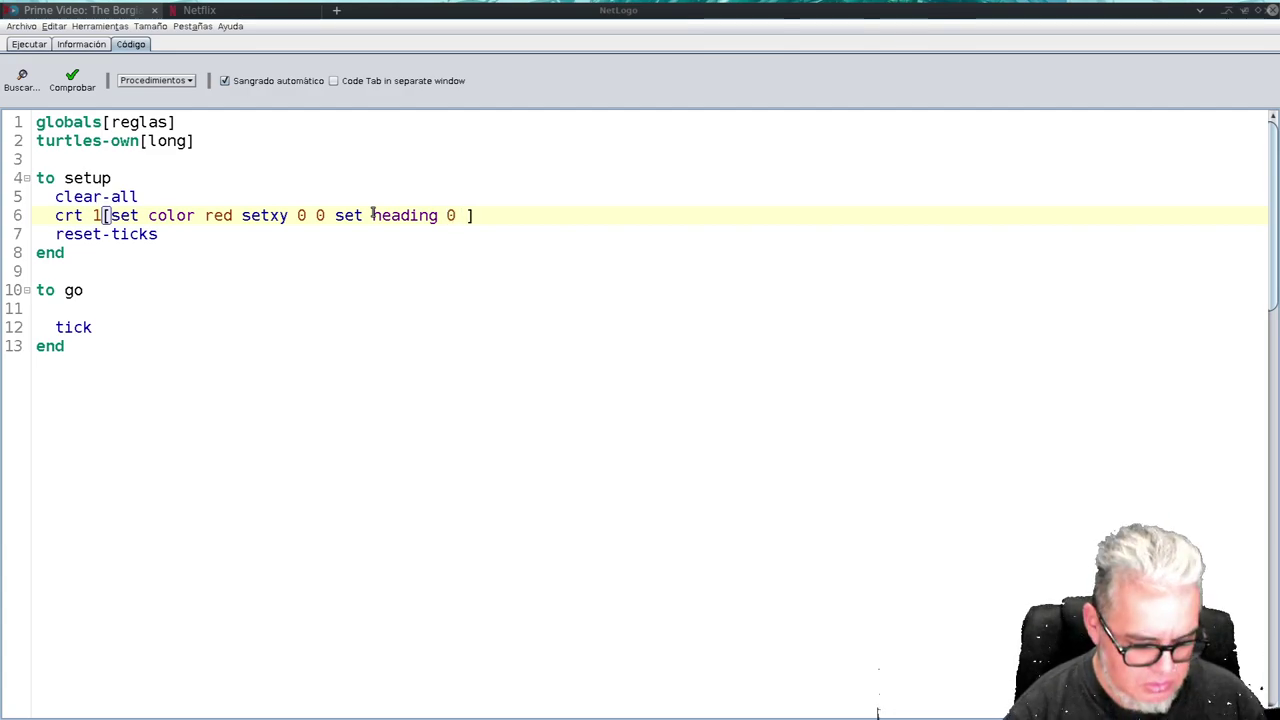
{"action": "type", "text": "set le"}
{"action": "key", "text": "BackSpace"}
{"action": "type", "text": "ong"}
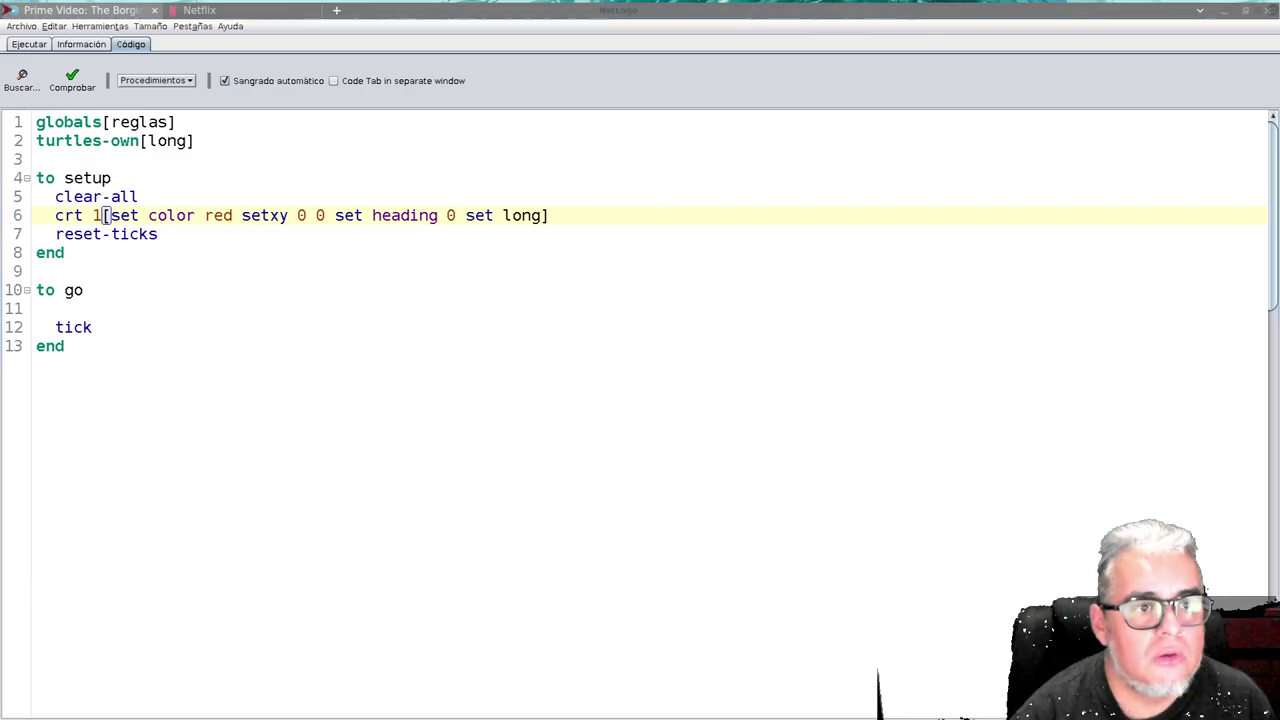
{"action": "key", "text": "F7"}
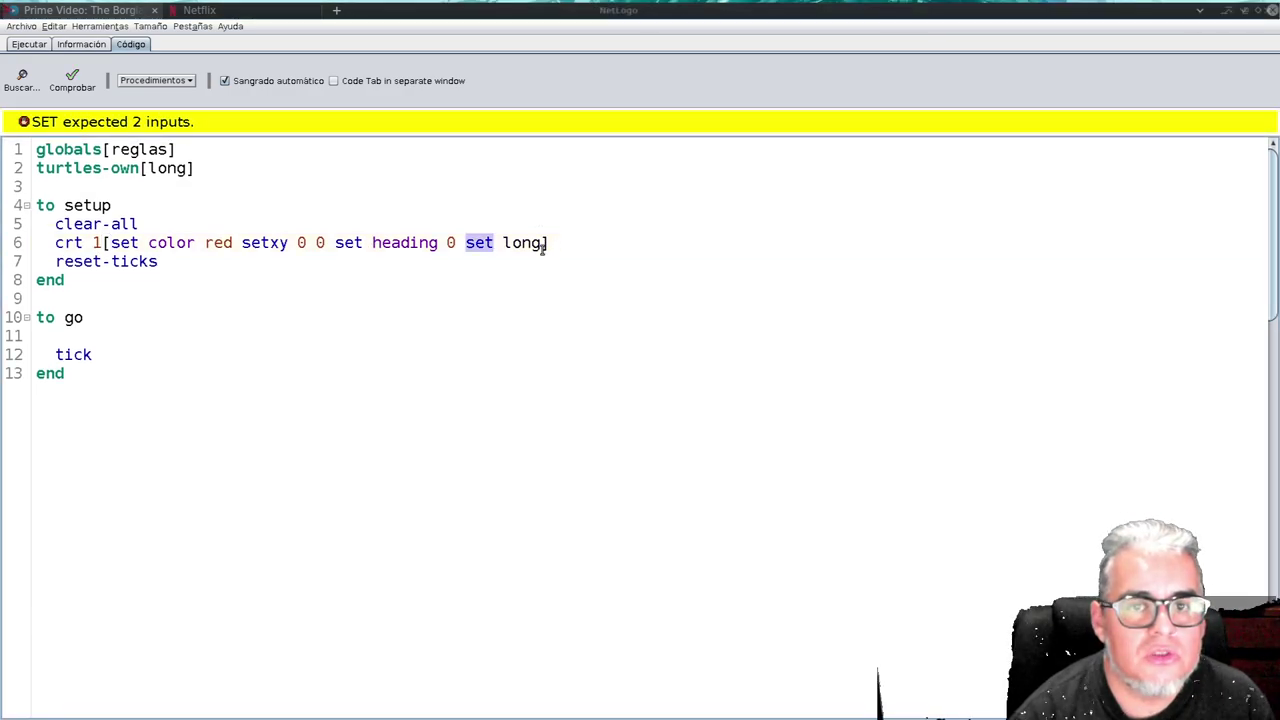
{"action": "left_click", "coordinate": [548, 243]}
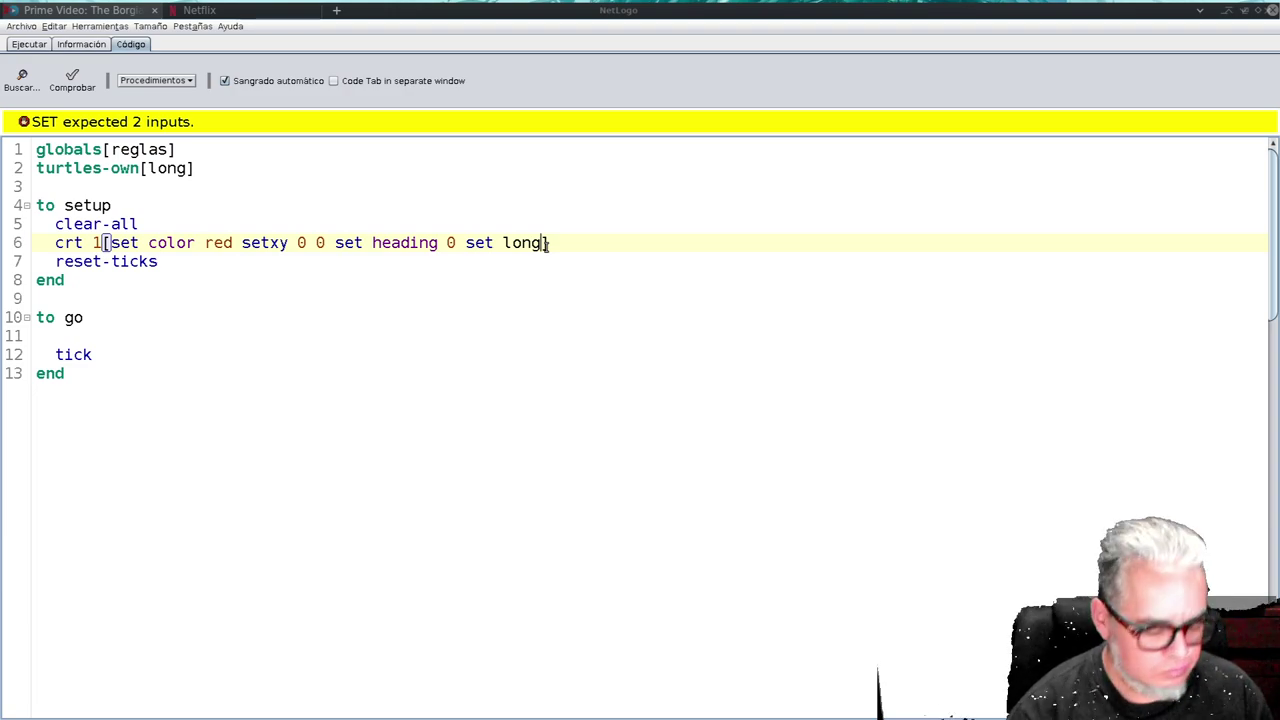
{"action": "type", "text": "128"}
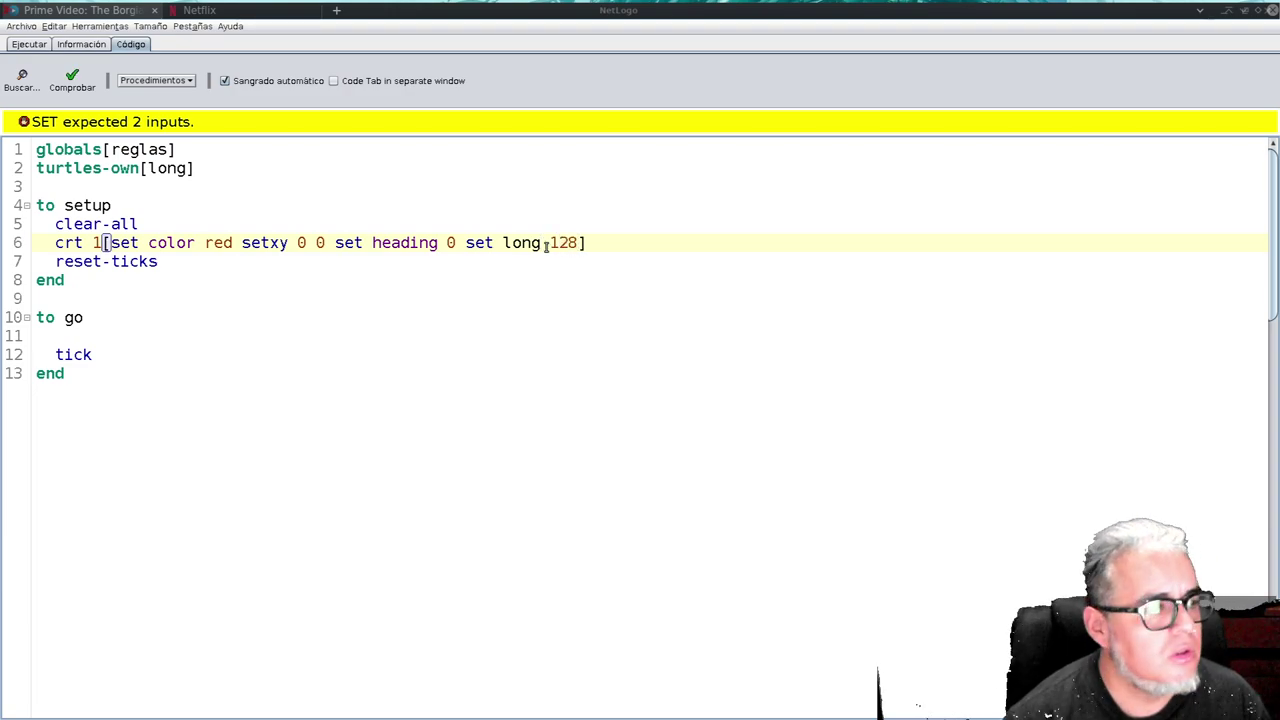
{"action": "key", "text": "End"}
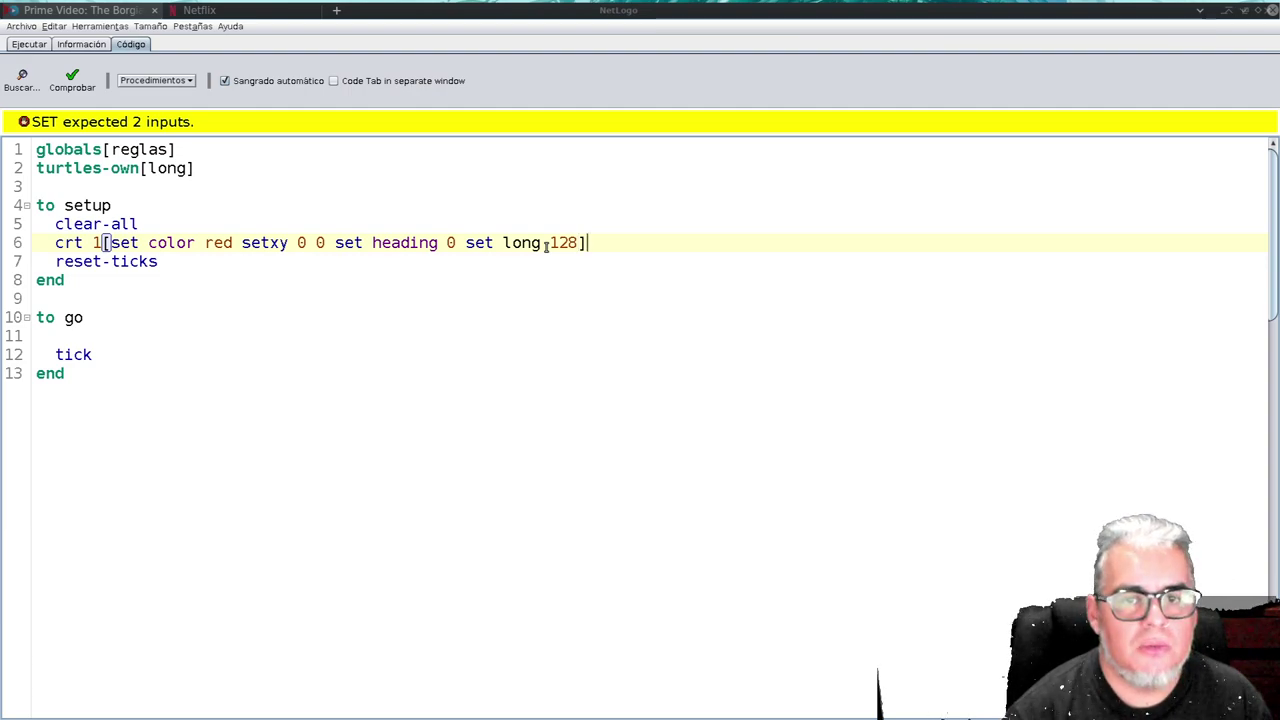
{"action": "key", "text": "Left"}
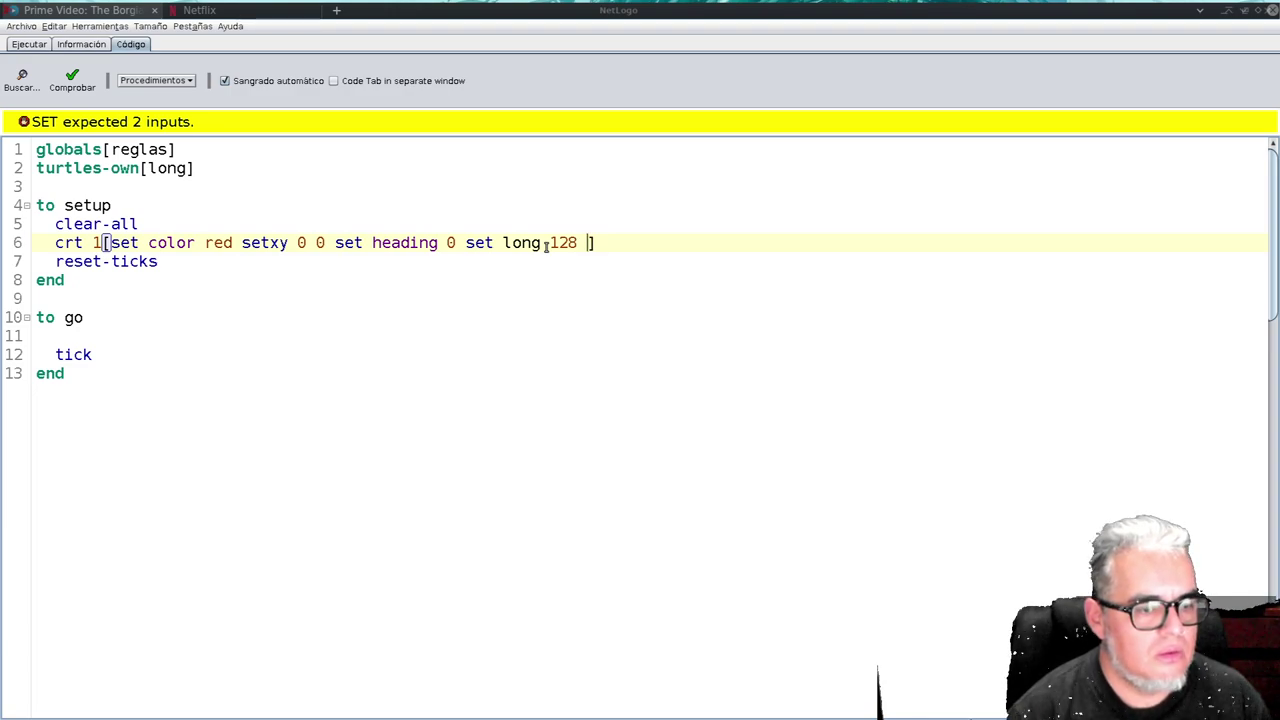
{"action": "type", "text": "pen"}
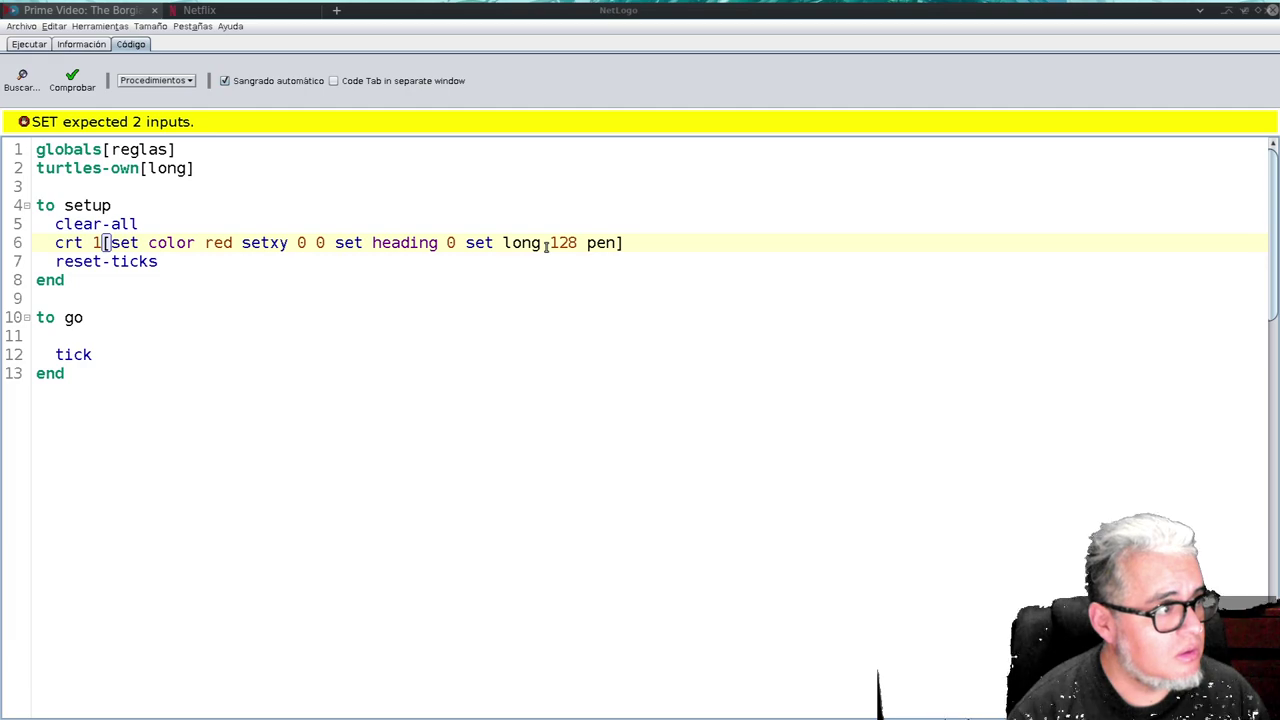
{"action": "type", "text": "-down"}
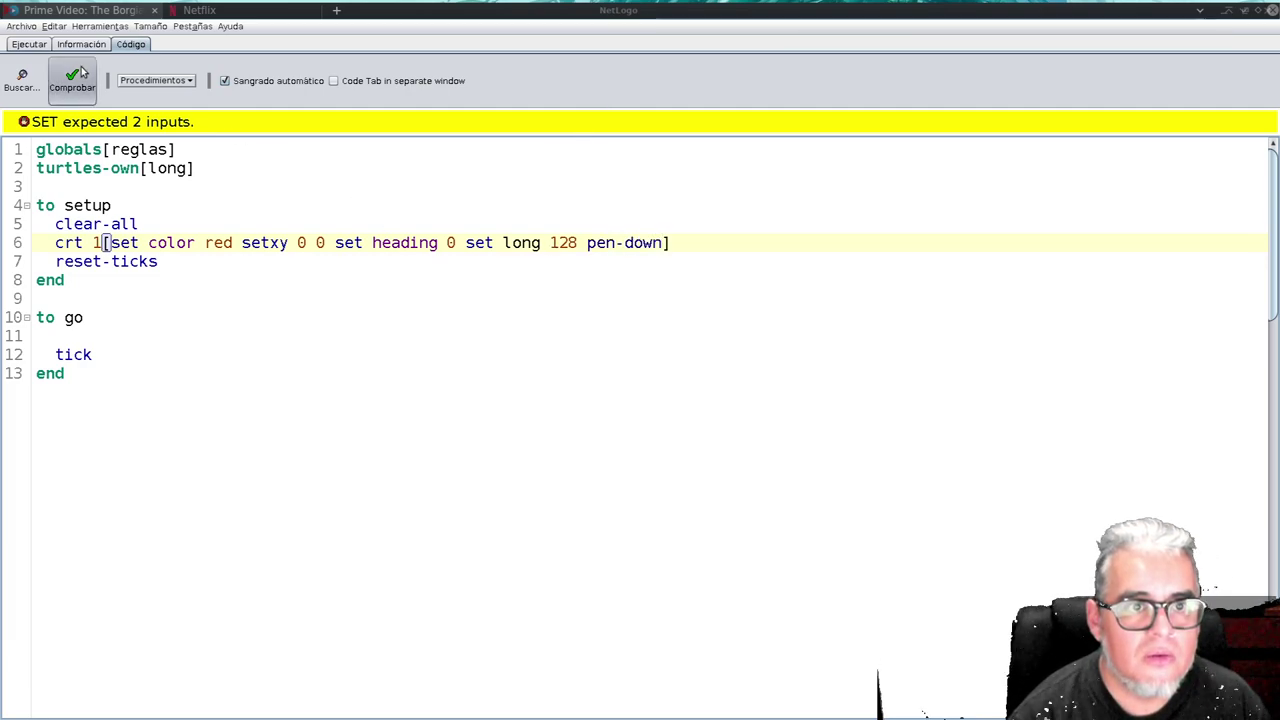
{"action": "left_click", "coordinate": [72, 80]}
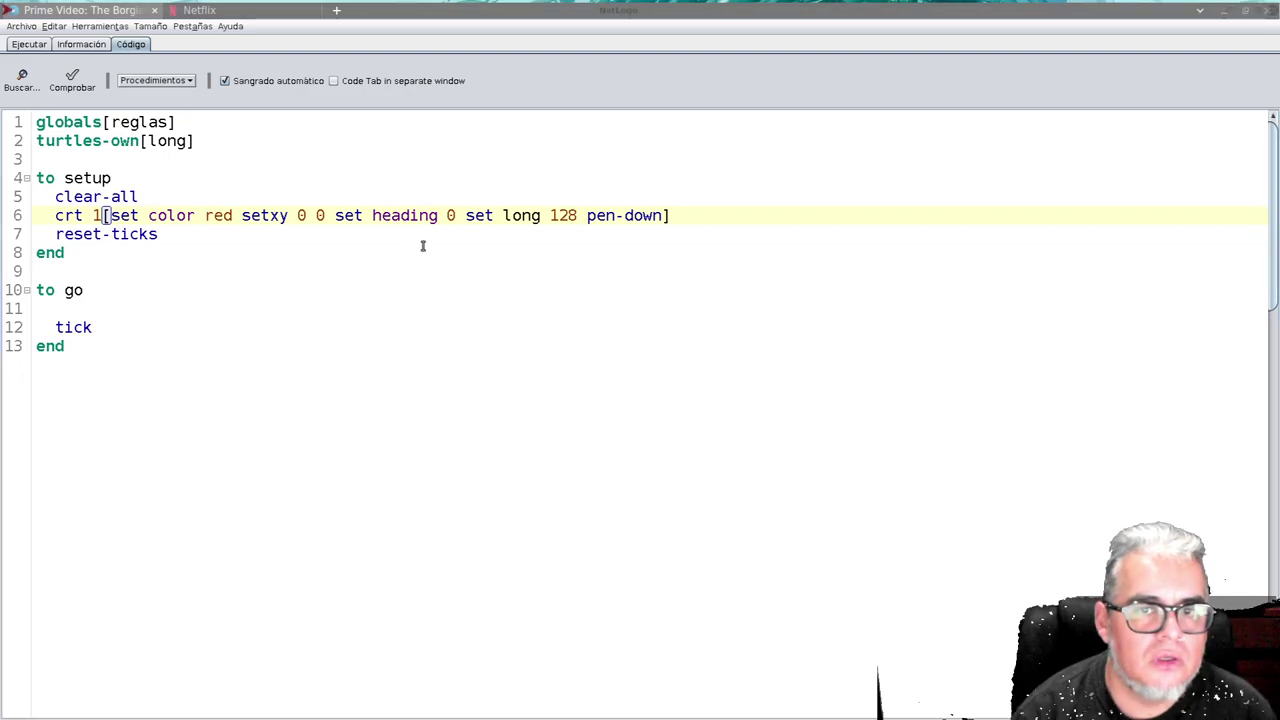
- Add set reglas "regla" on a new line after the turtle-creation line
{"action": "left_click", "coordinate": [702, 215]}
{"action": "key", "text": "Return"}
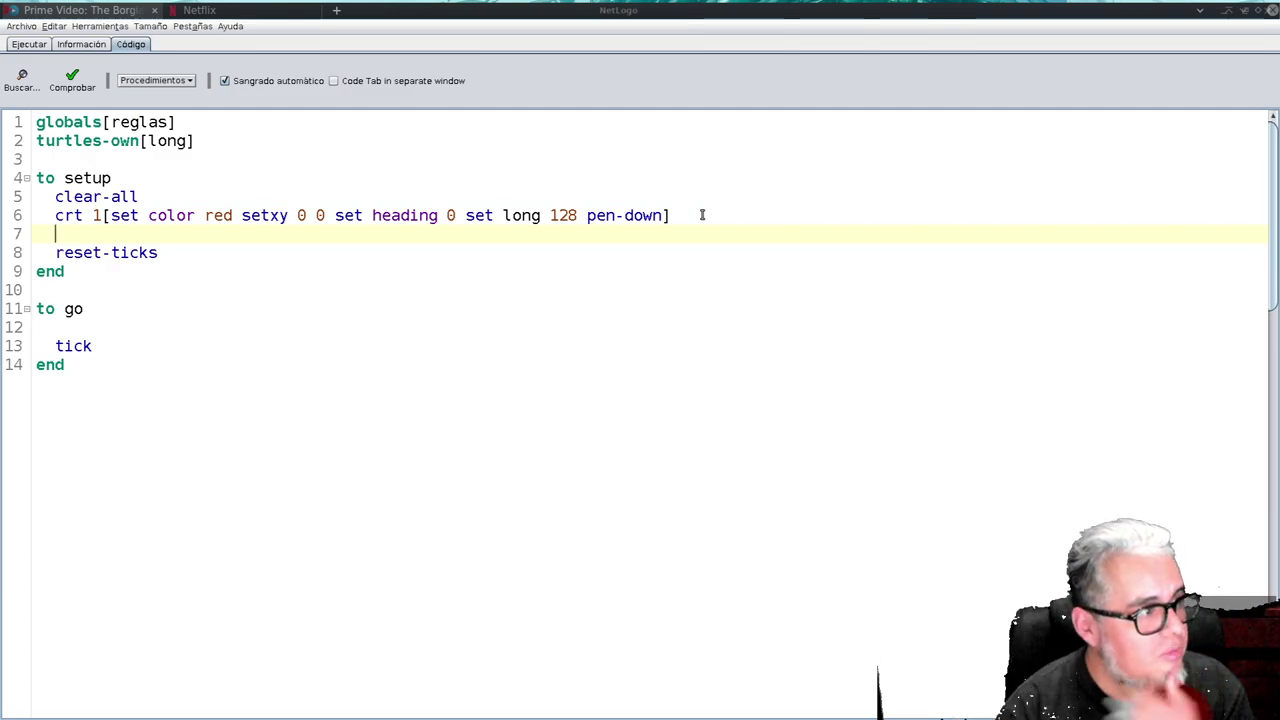
{"action": "type", "text": "set reglas"}
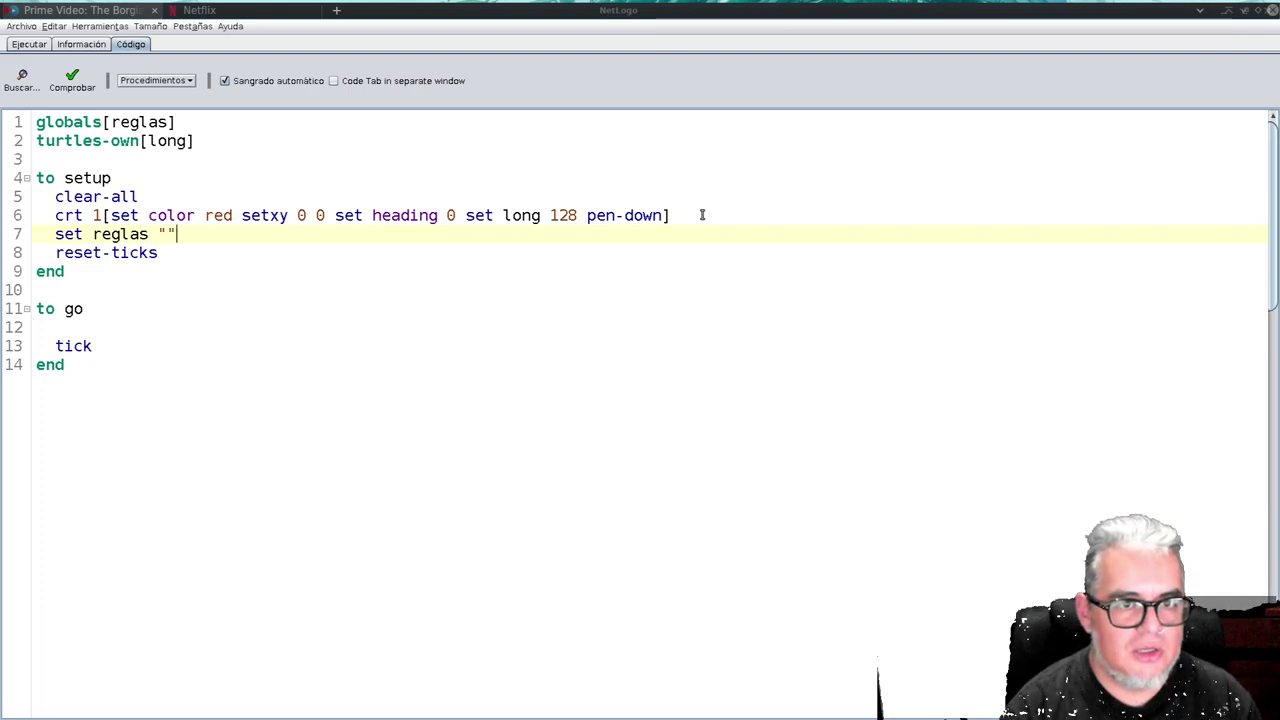
{"action": "key", "text": "Left"}
{"action": "type", "text": "regla"}
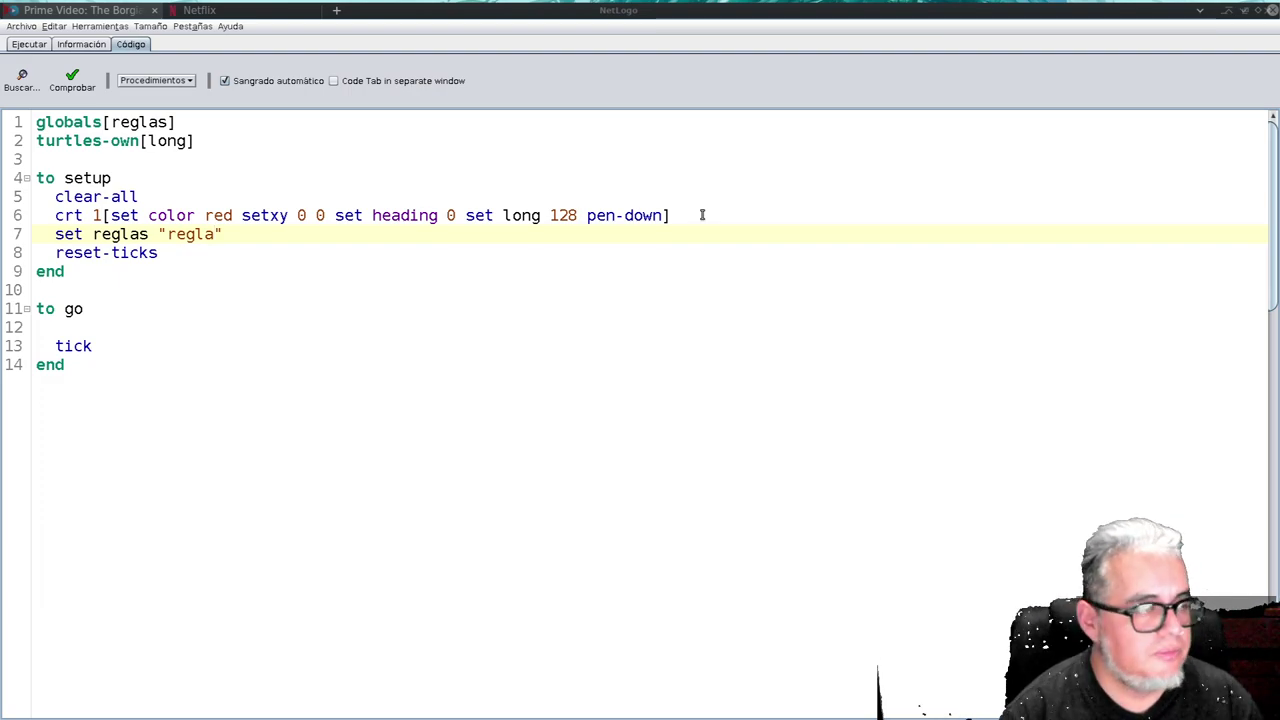
{"action": "key", "text": "Down"}
{"action": "key", "text": "Down"}
{"action": "key", "text": "Down"}
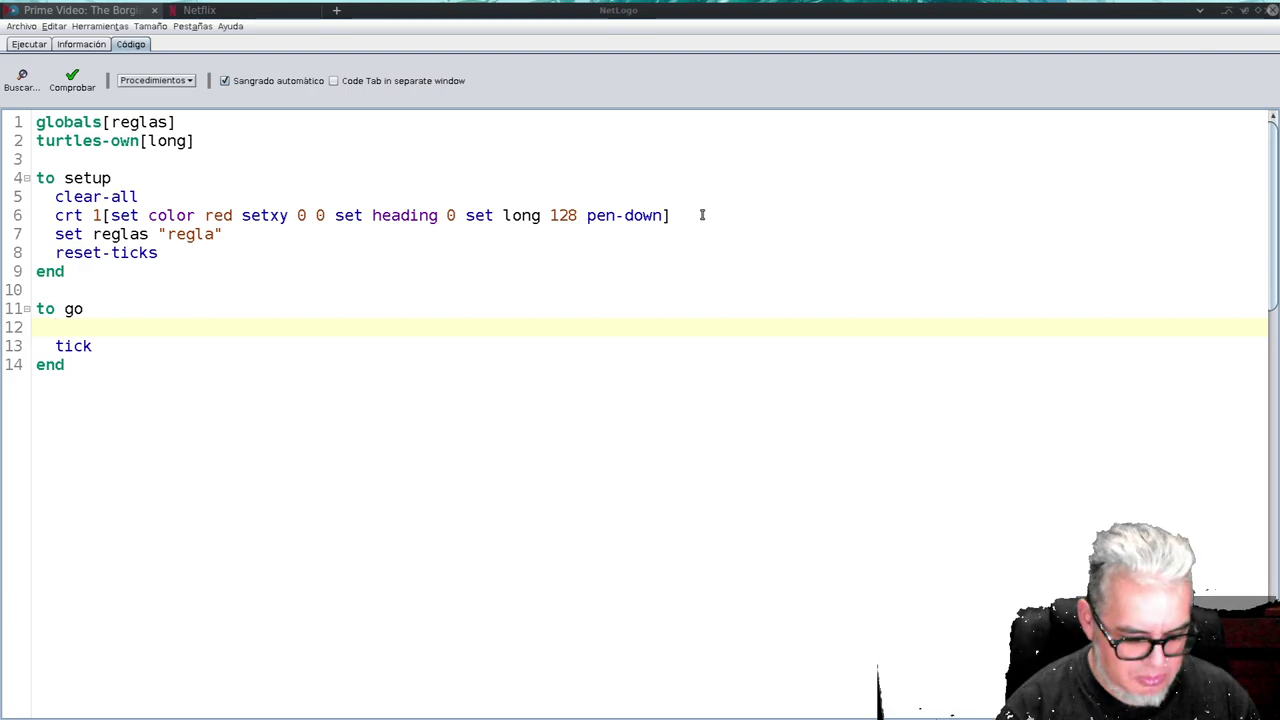
- Add ask turtles [run reglas] to the go procedure
{"action": "type", "text": "ask turtles"}
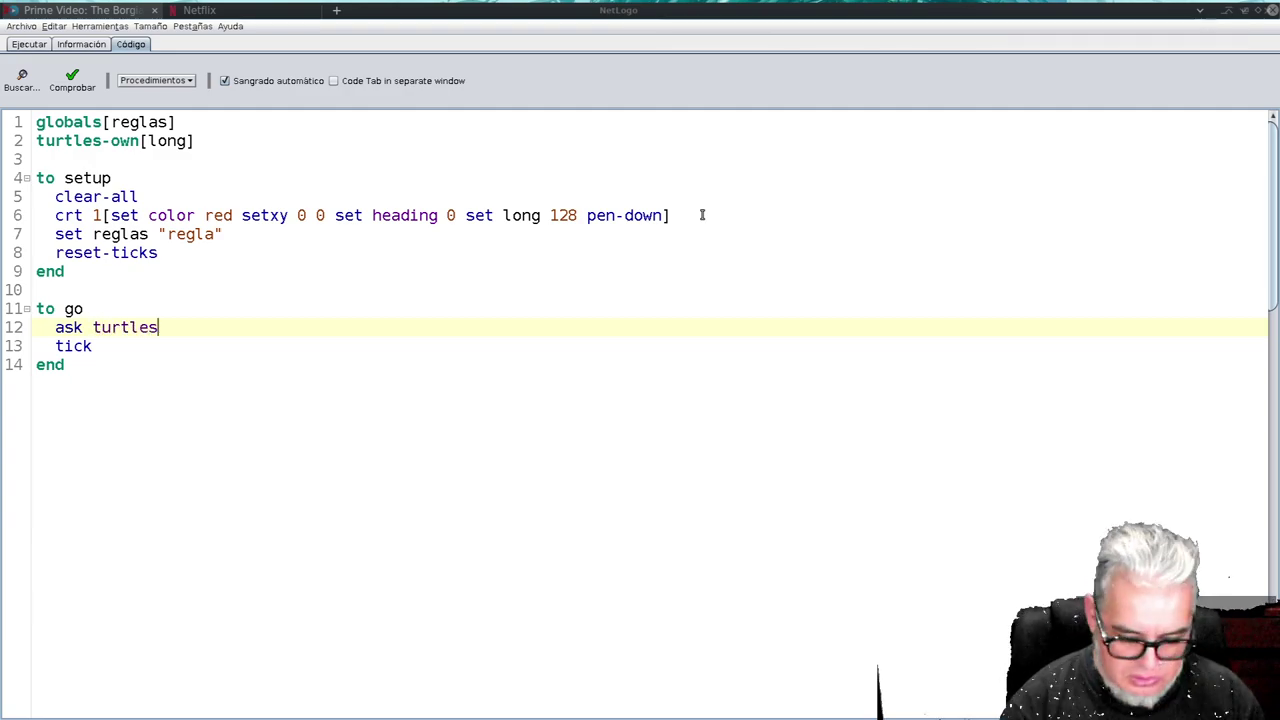
{"action": "type", "text": " []"}
{"action": "key", "text": "Left"}
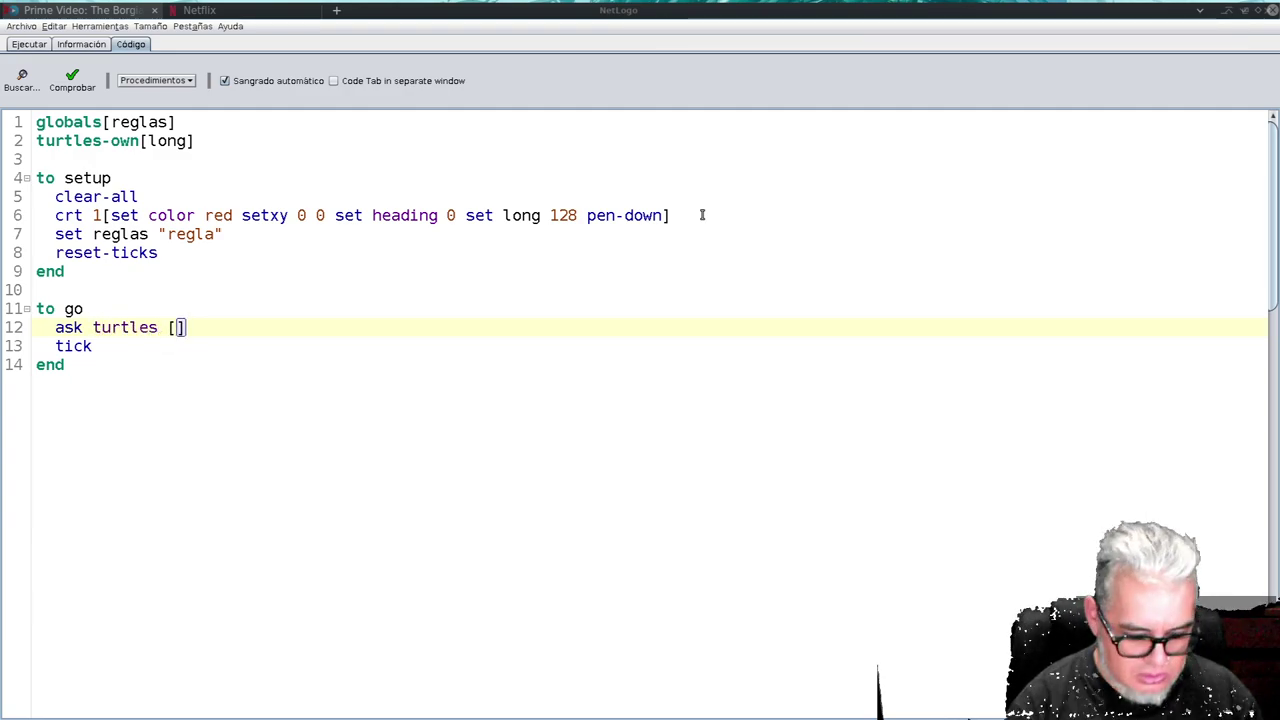
{"action": "type", "text": "run"}
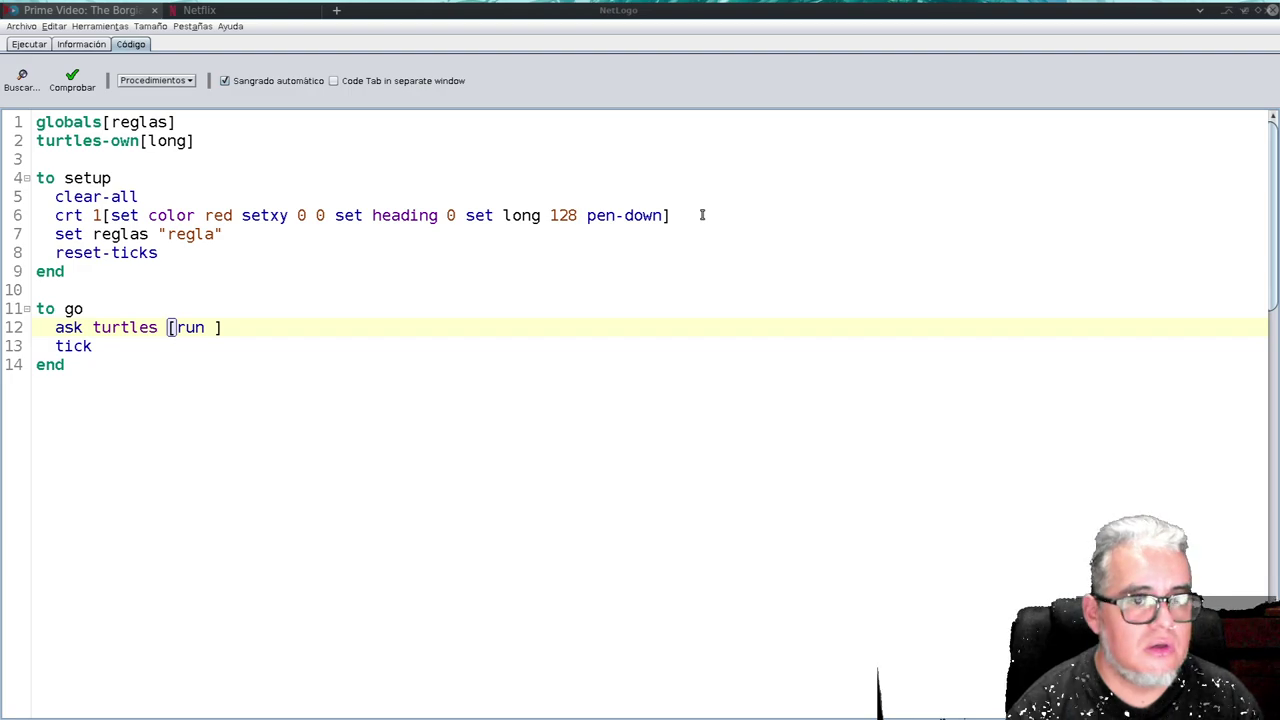
{"action": "type", "text": " reglas"}
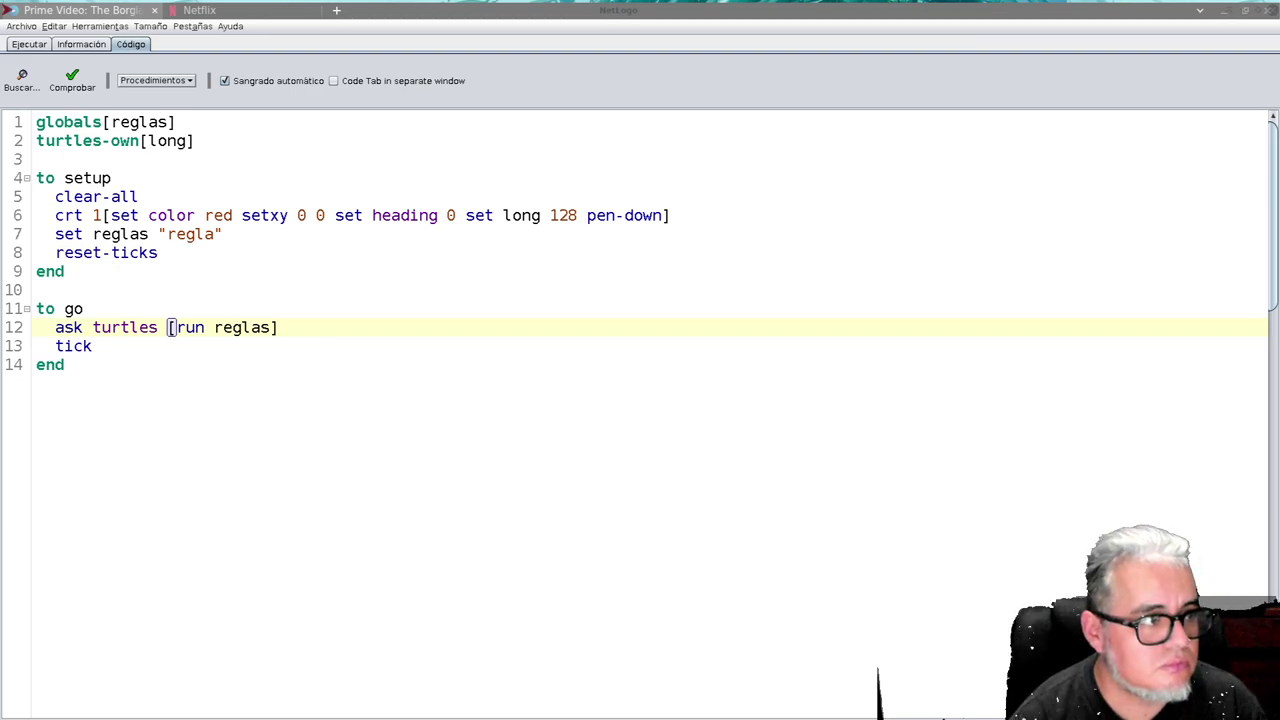
{"action": "key", "text": "alt+Tab"}
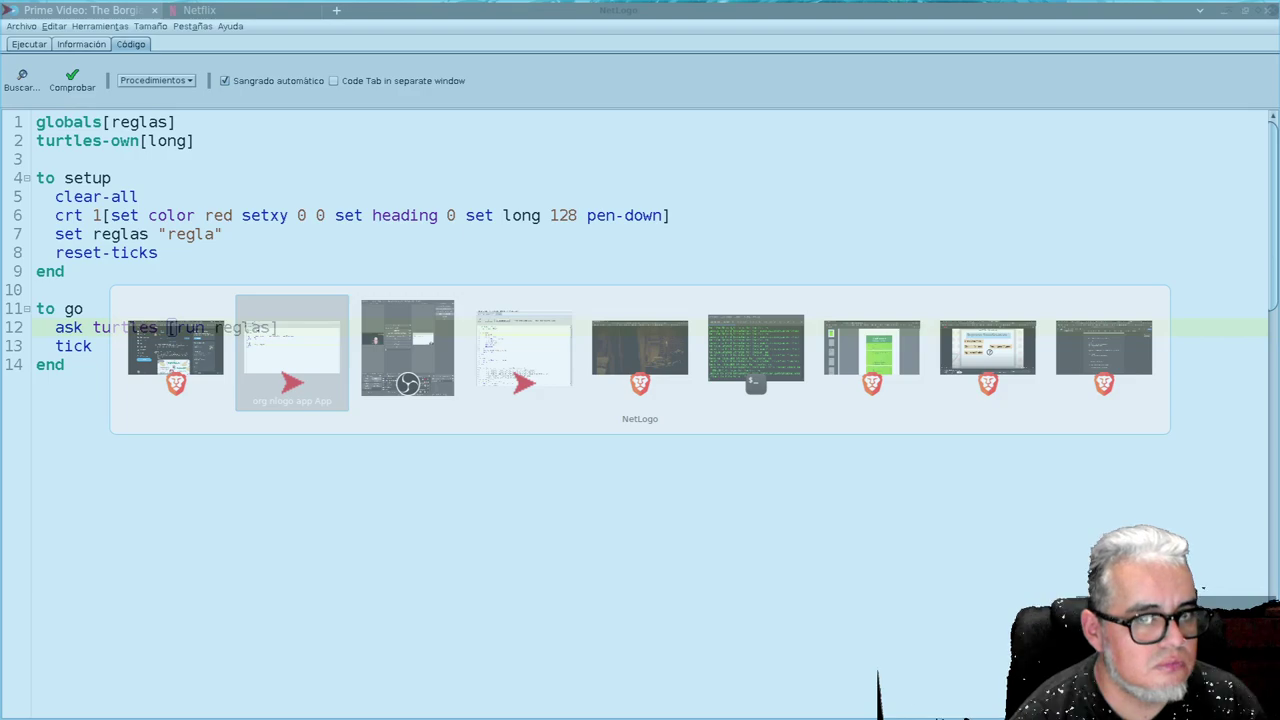
{"action": "key", "text": "alt+Tab"}
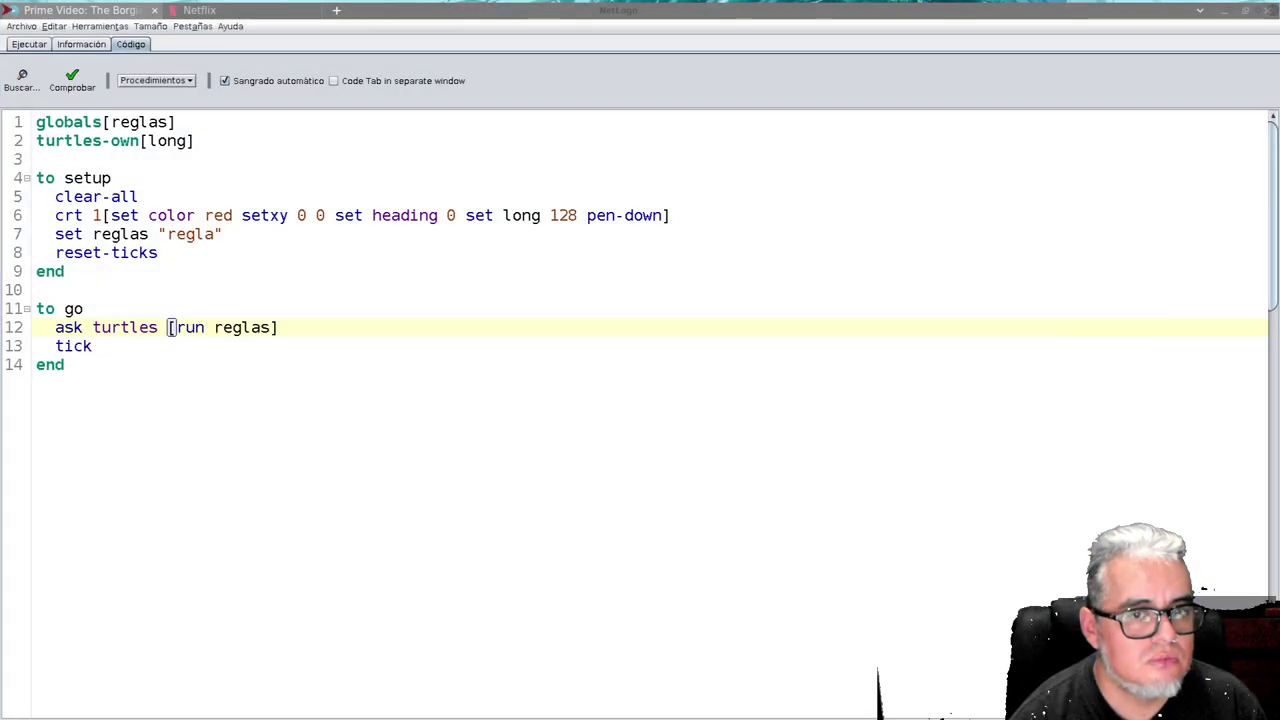
{"action": "key", "text": "alt+Tab"}
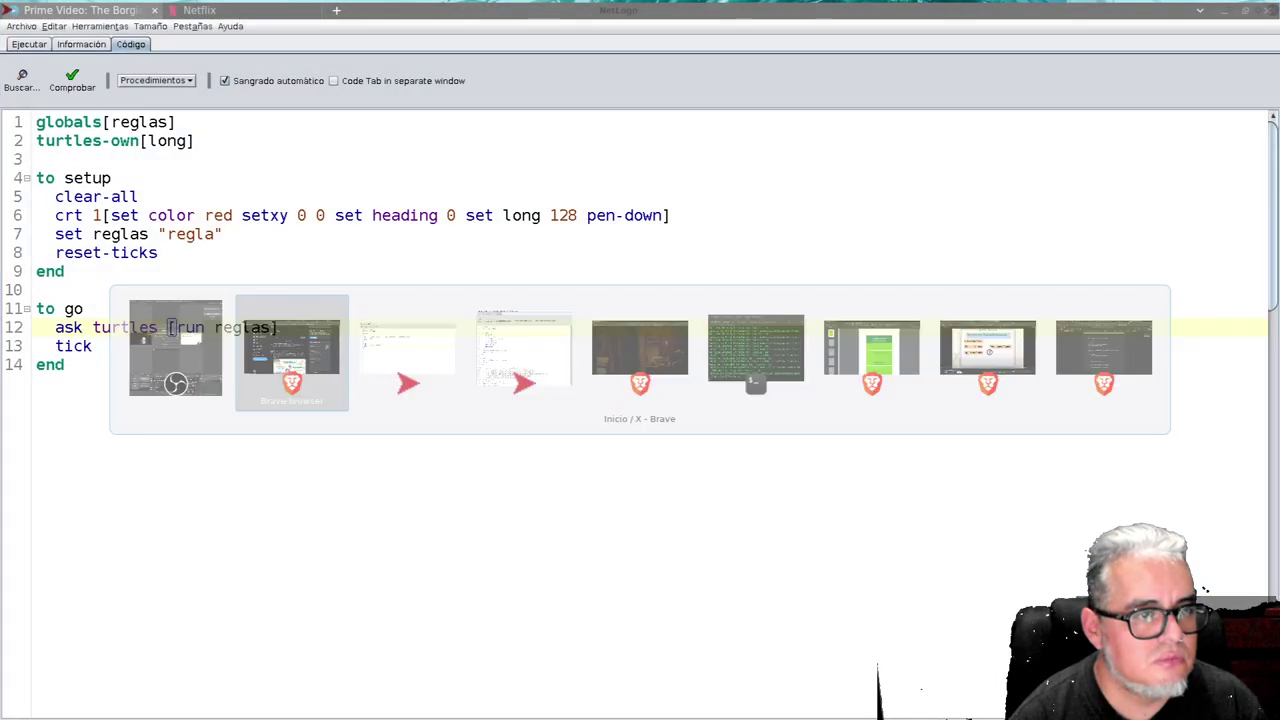
{"action": "key", "text": "alt+Tab"}
{"action": "key", "text": "alt+Tab"}
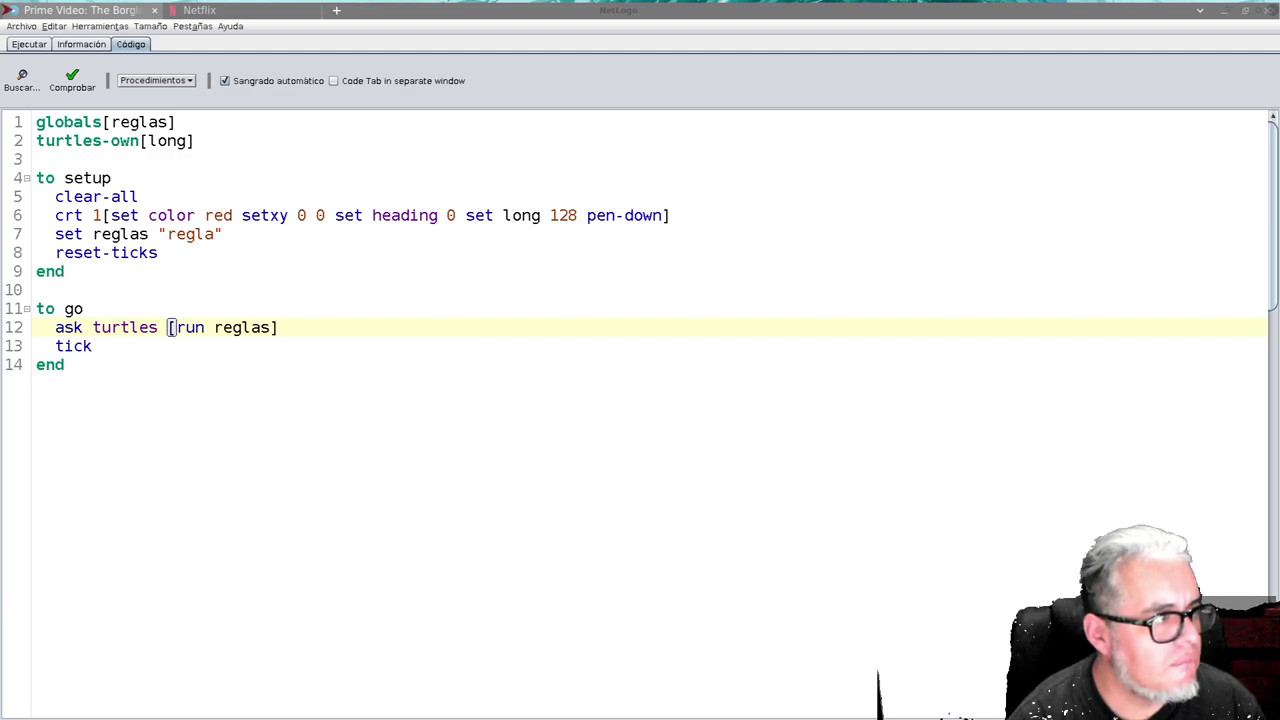
{"action": "left_click", "coordinate": [85, 366]}
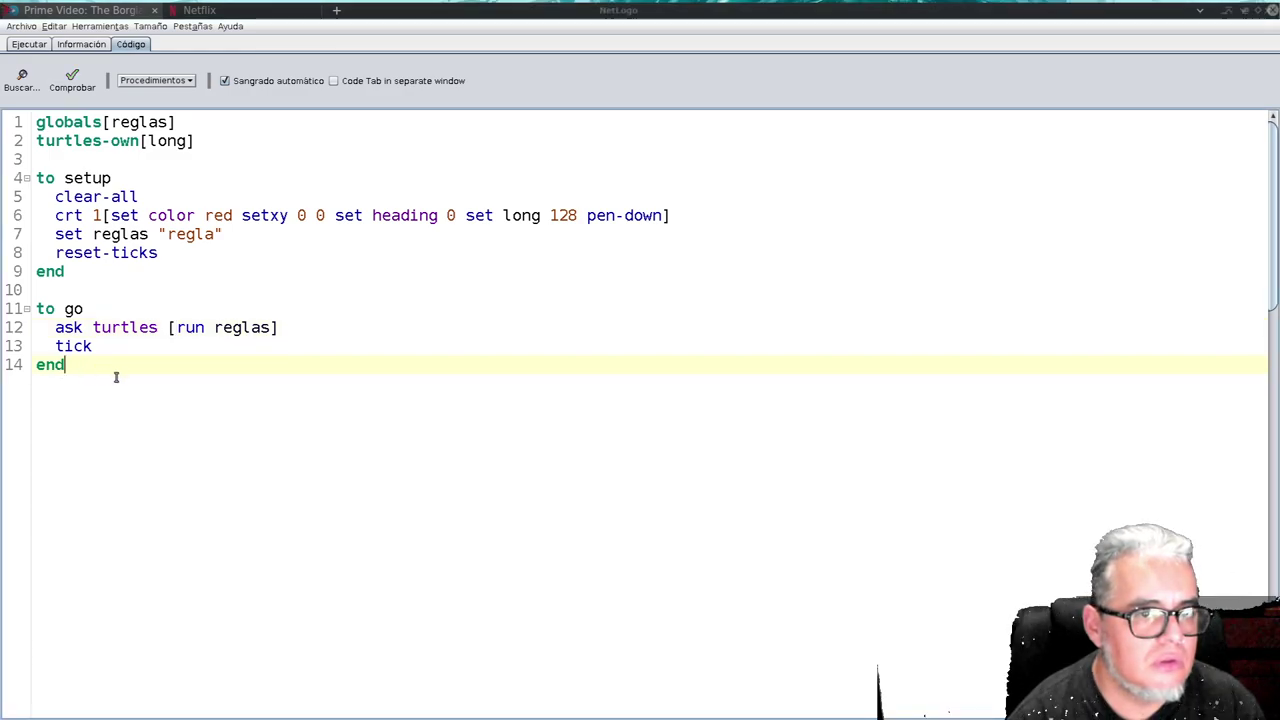
- Add an empty regla procedure (to regla / end) below go
{"action": "key", "text": "Return"}
{"action": "key", "text": "Return"}
{"action": "type", "text": "to regla"}
{"action": "key", "text": "Return"}
{"action": "key", "text": "Return"}
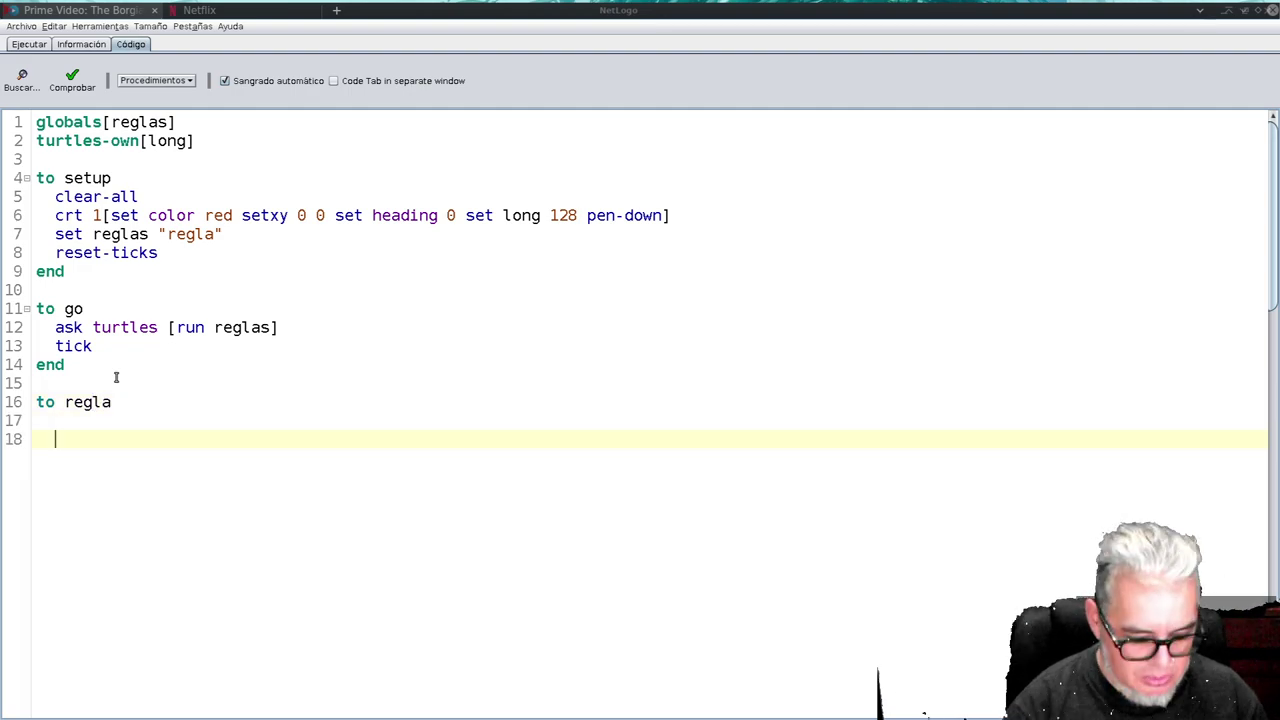
{"action": "type", "text": "end"}
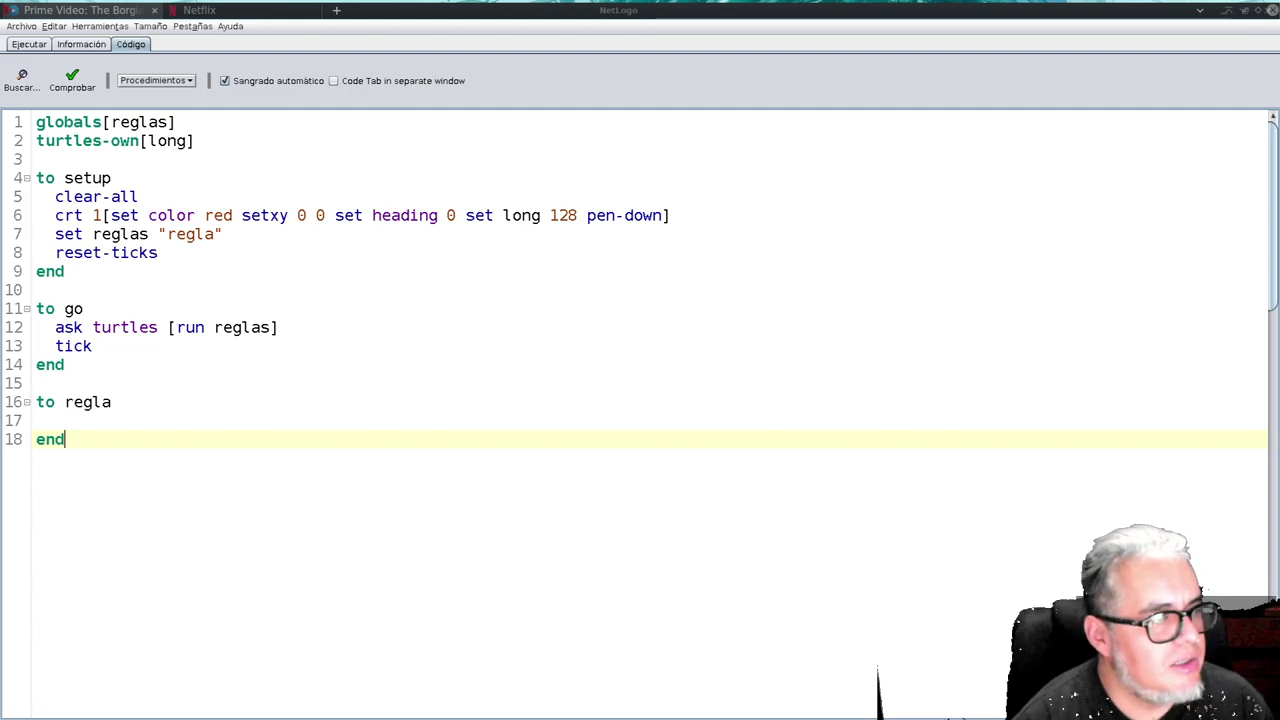
{"action": "key", "text": "Return"}
{"action": "key", "text": "Return"}
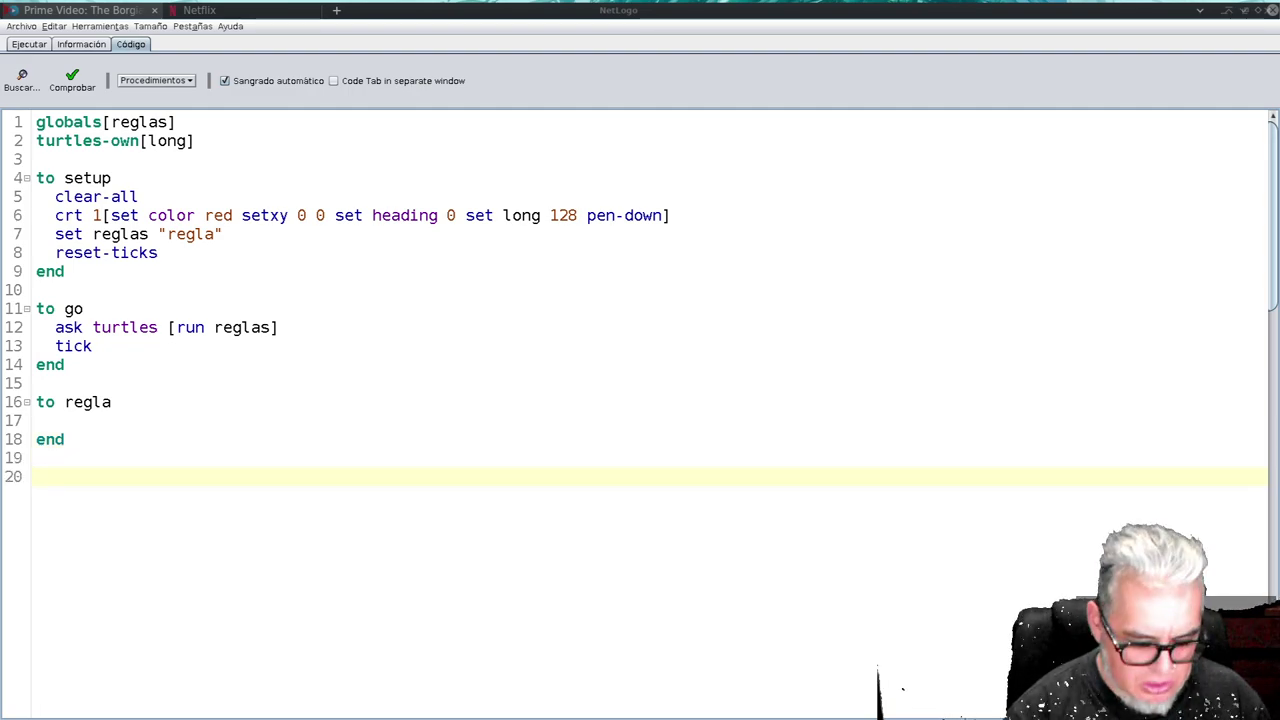
- Write a spawn procedure with hatch 1 and set color color + red
{"action": "type", "text": "to "}
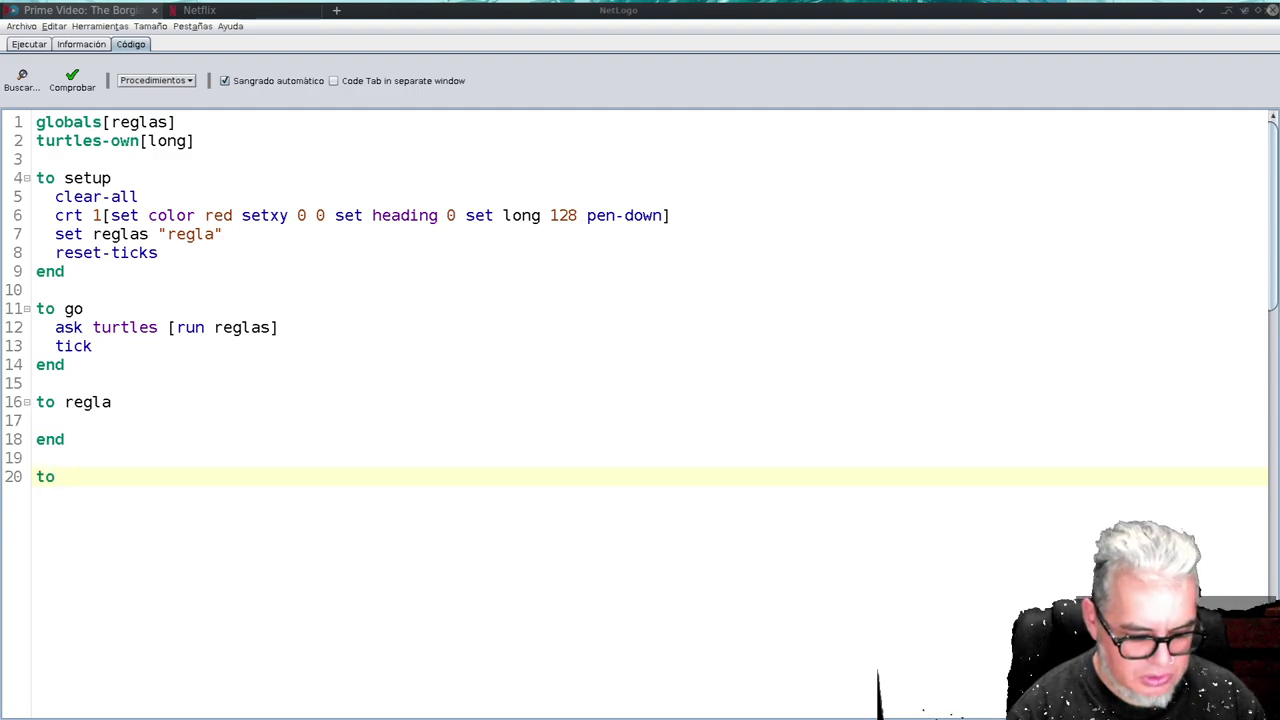
{"action": "type", "text": "sp"}
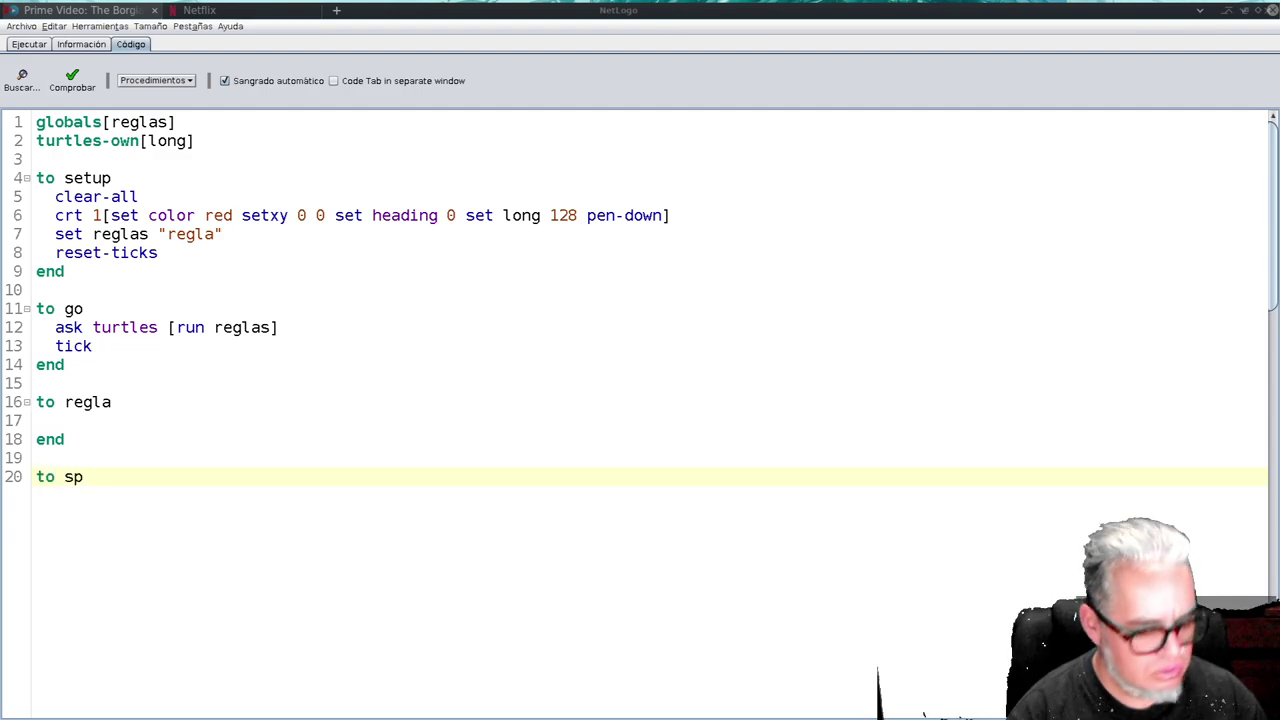
{"action": "type", "text": "awn"}
{"action": "key", "text": "Return"}
{"action": "key", "text": "Return"}
{"action": "type", "text": "end"}
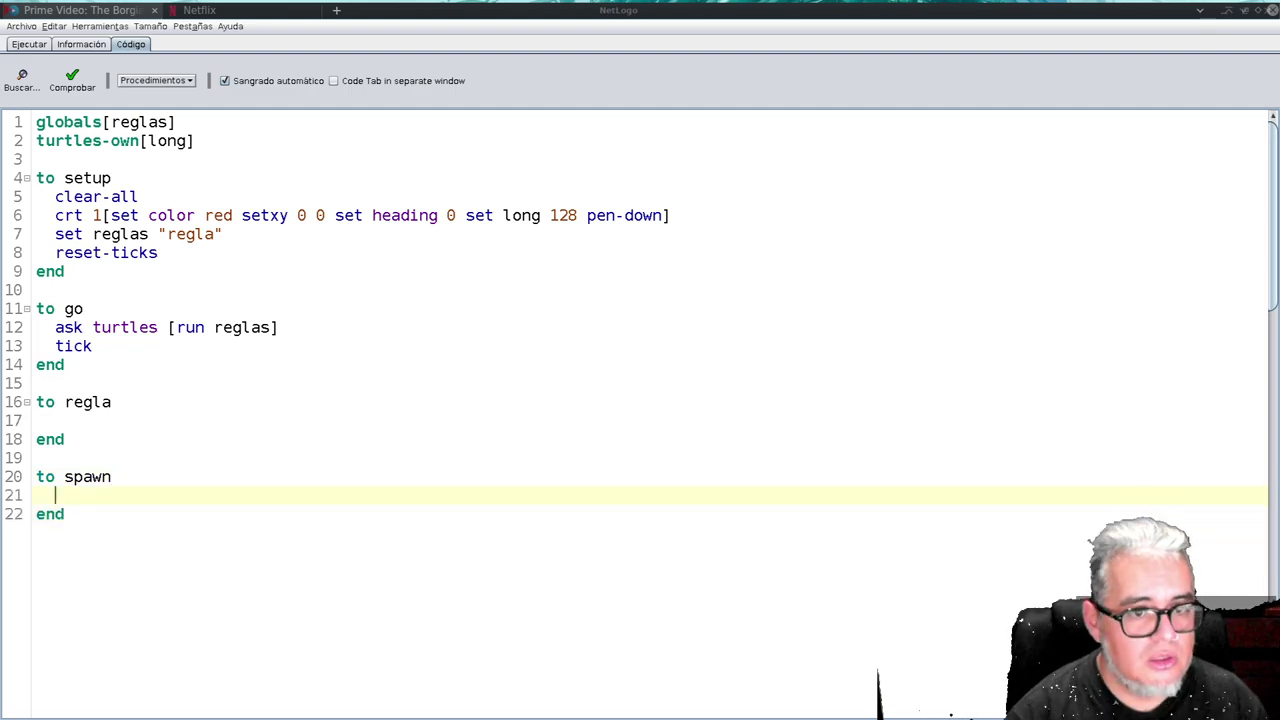
{"action": "type", "text": "hatch 1"}
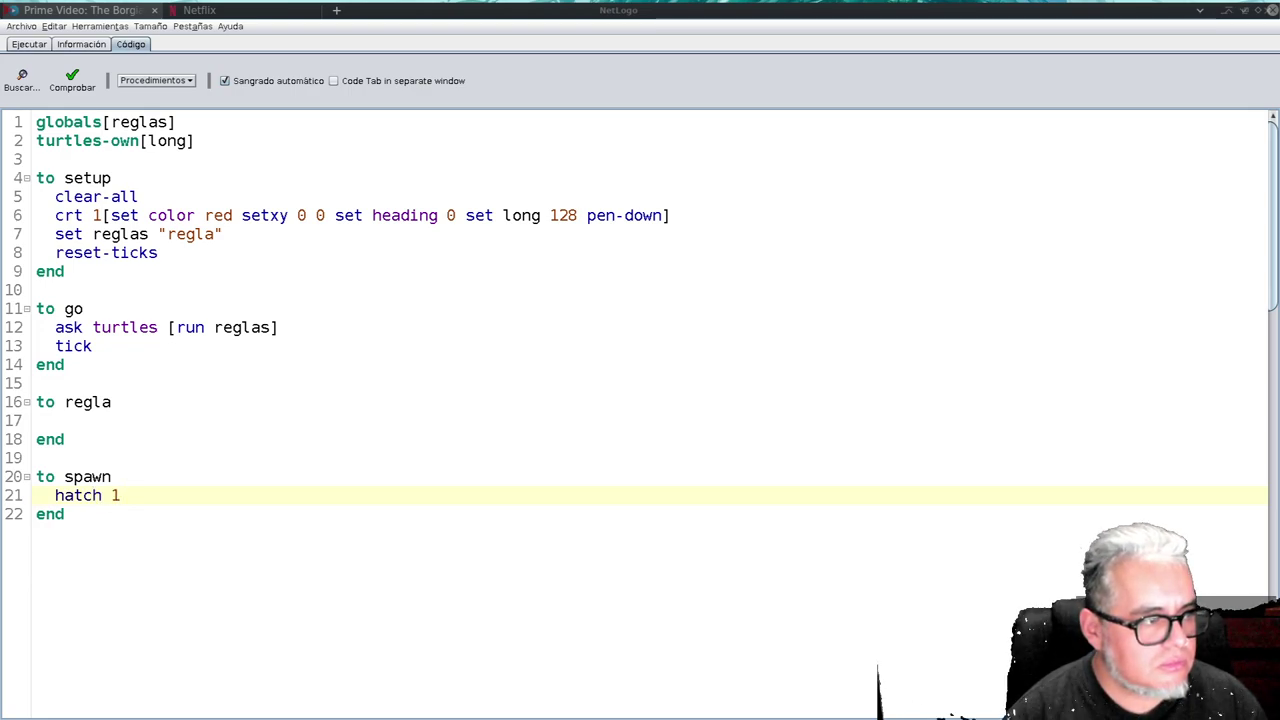
{"action": "key", "text": "Return"}
{"action": "type", "text": "set color"}
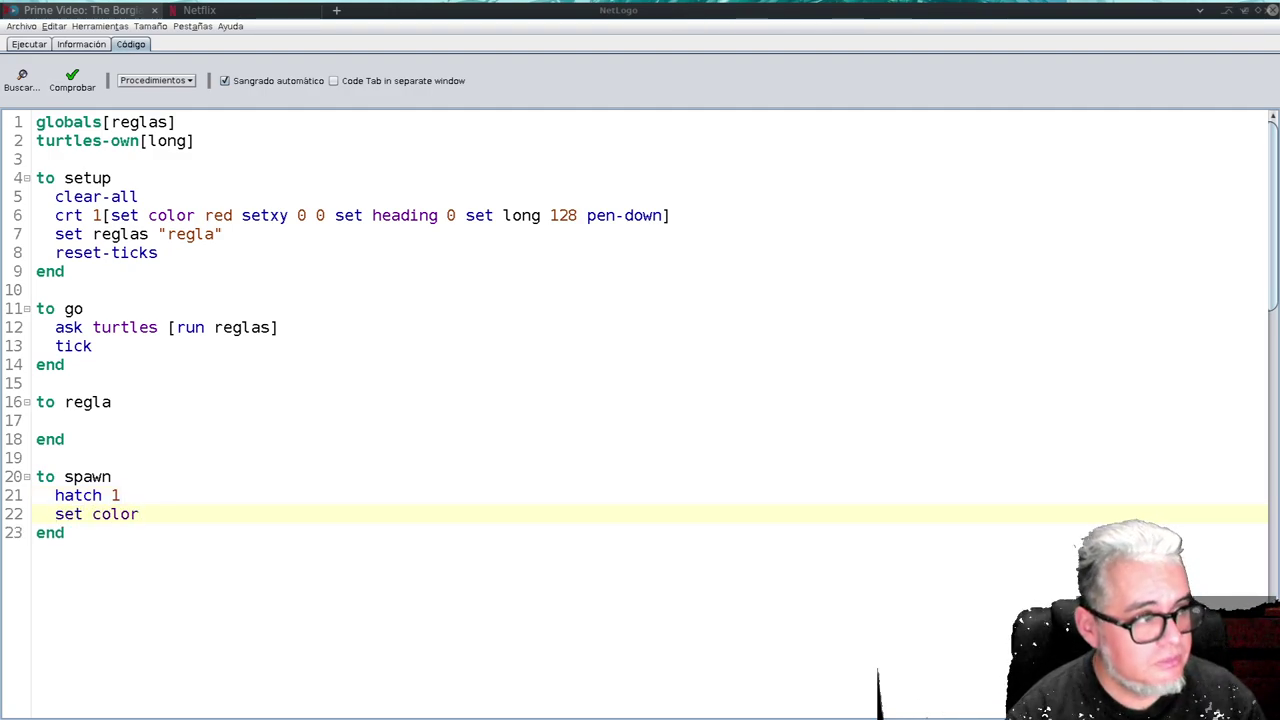
{"action": "type", "text": " color + rojo"}
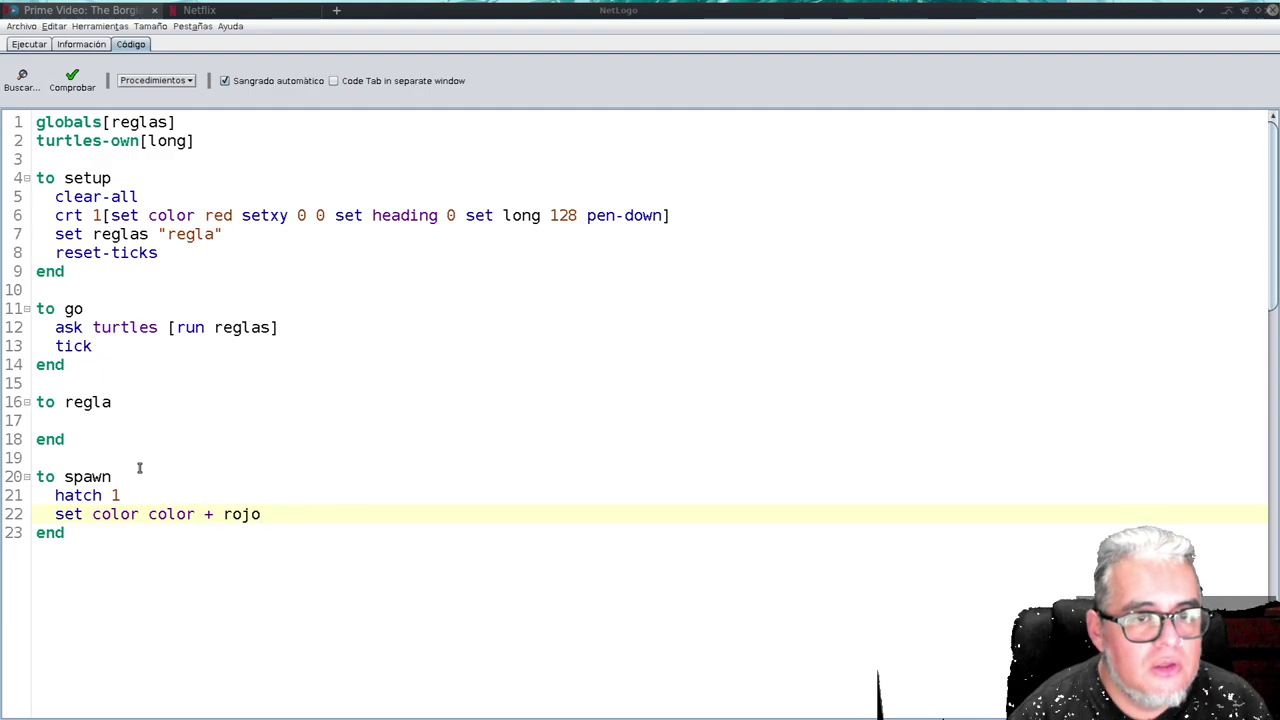
{"action": "key", "text": "BackSpace"}
{"action": "key", "text": "BackSpace"}
{"action": "key", "text": "BackSpace"}
{"action": "type", "text": "ed"}
{"action": "key", "text": "Down"}
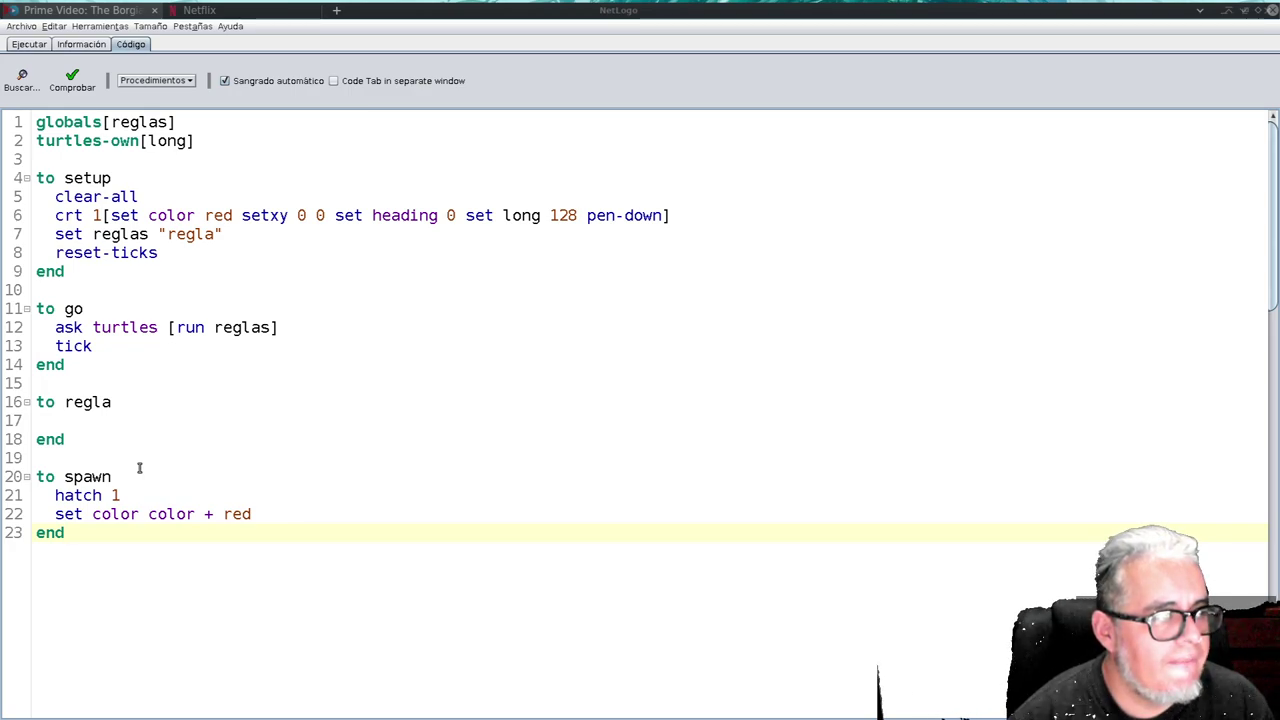
{"action": "key", "text": "Return"}
{"action": "key", "text": "Return"}
{"action": "type", "text": "to"}
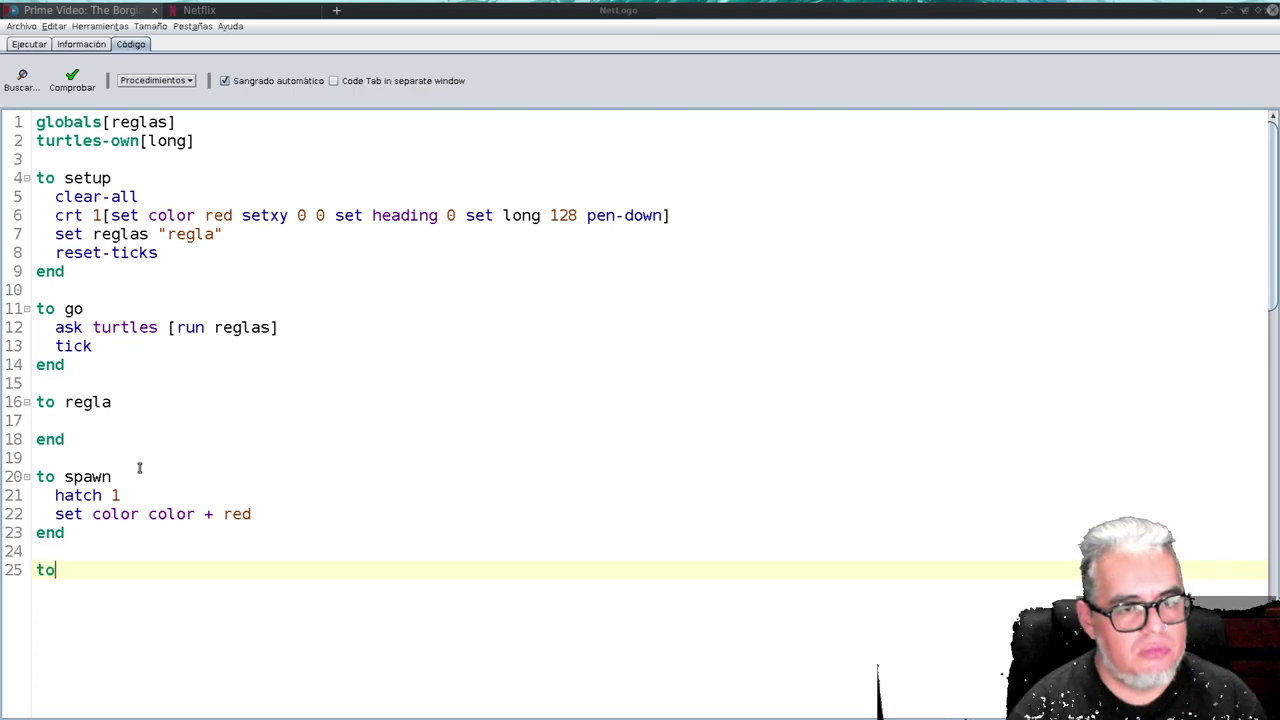
{"action": "type", "text": " skil"}
- Define to salta [pasos] with the body pen-up fd pasos pen-down, closed by end
{"action": "key", "text": "BackSpace"}
{"action": "key", "text": "BackSpace"}
{"action": "key", "text": "BackSpace"}
{"action": "type", "text": "alta"}
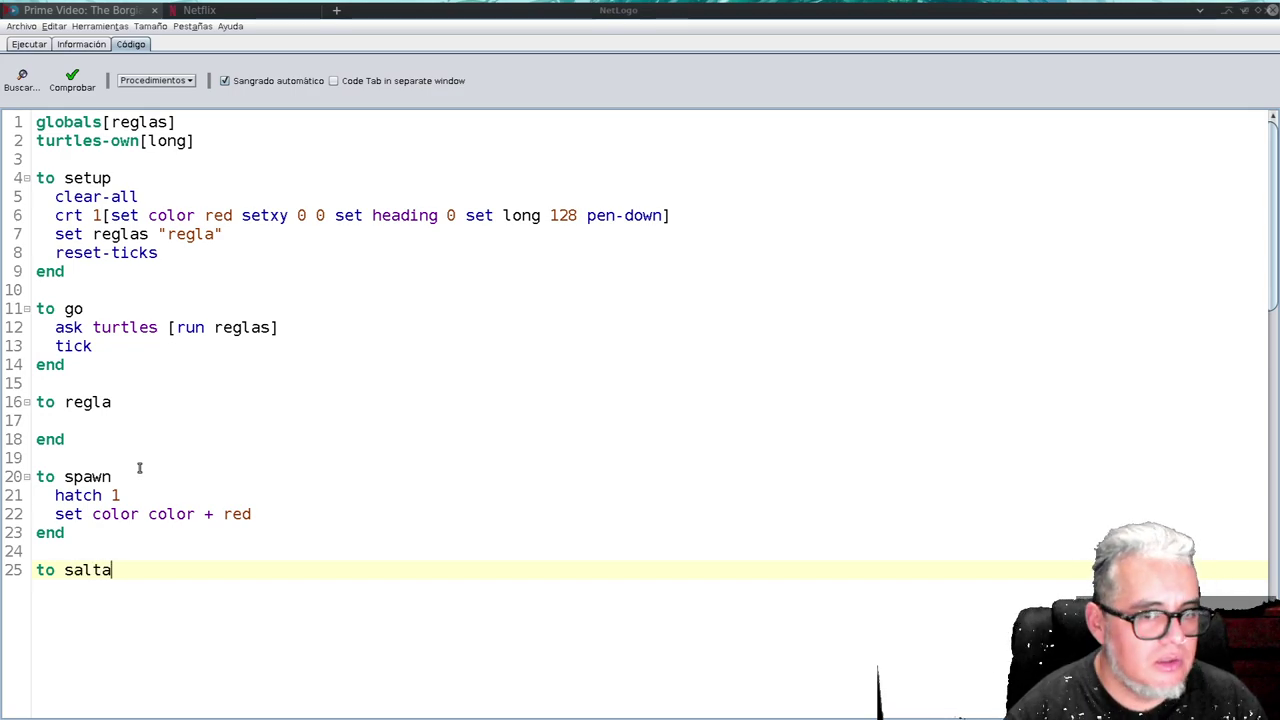
{"action": "type", "text": " ["}
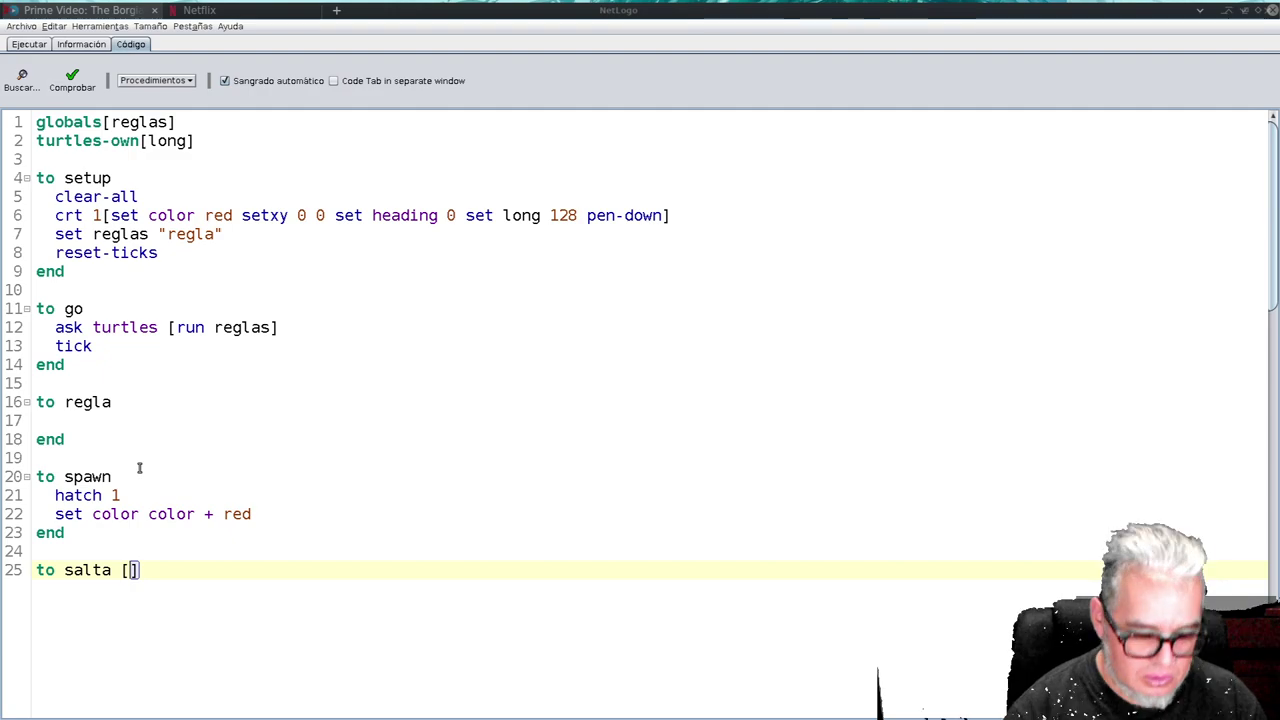
{"action": "type", "text": "pasos"}
{"action": "key", "text": "Right"}
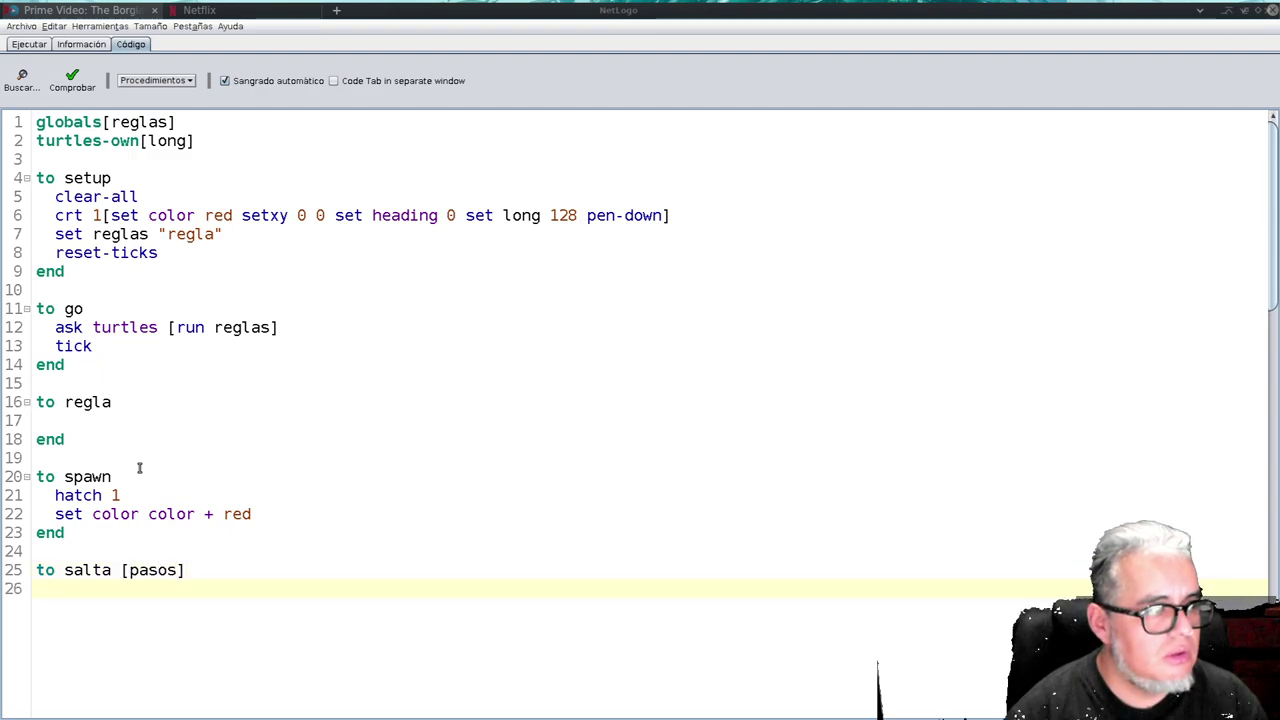
{"action": "key", "text": "Return"}
{"action": "type", "text": "end"}
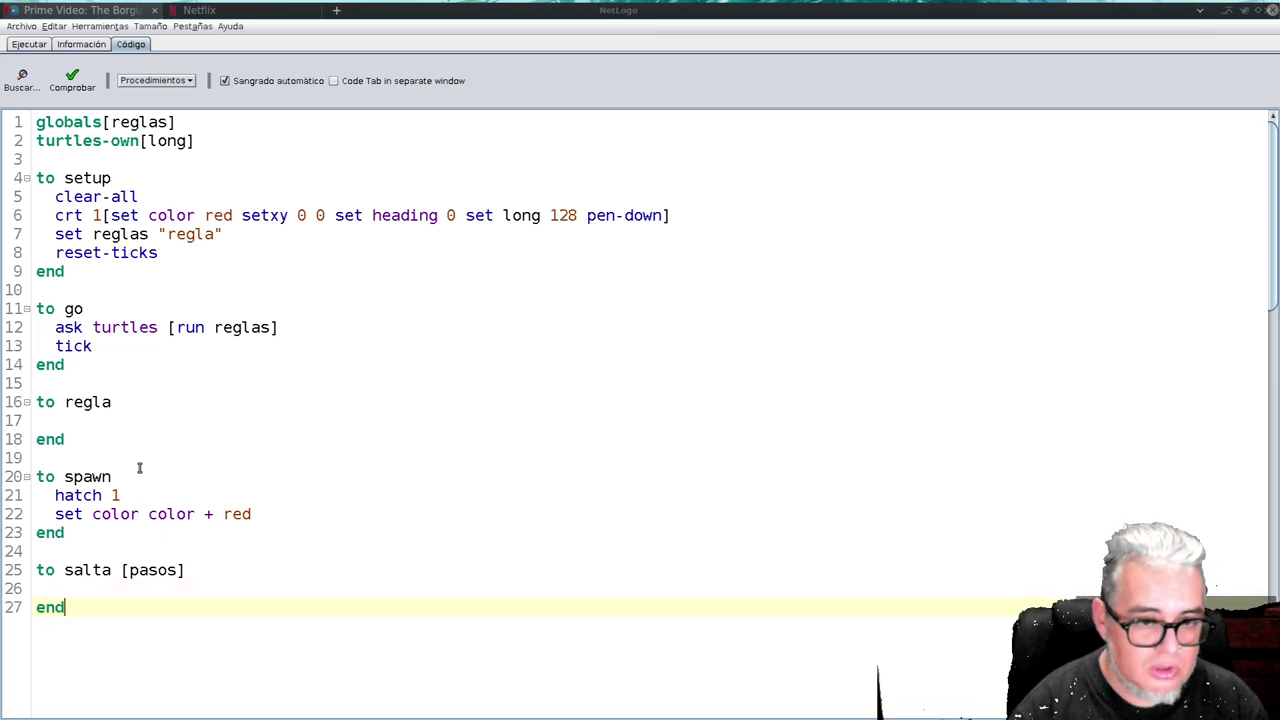
{"action": "key", "text": "Up"}
{"action": "type", "text": "pe"}
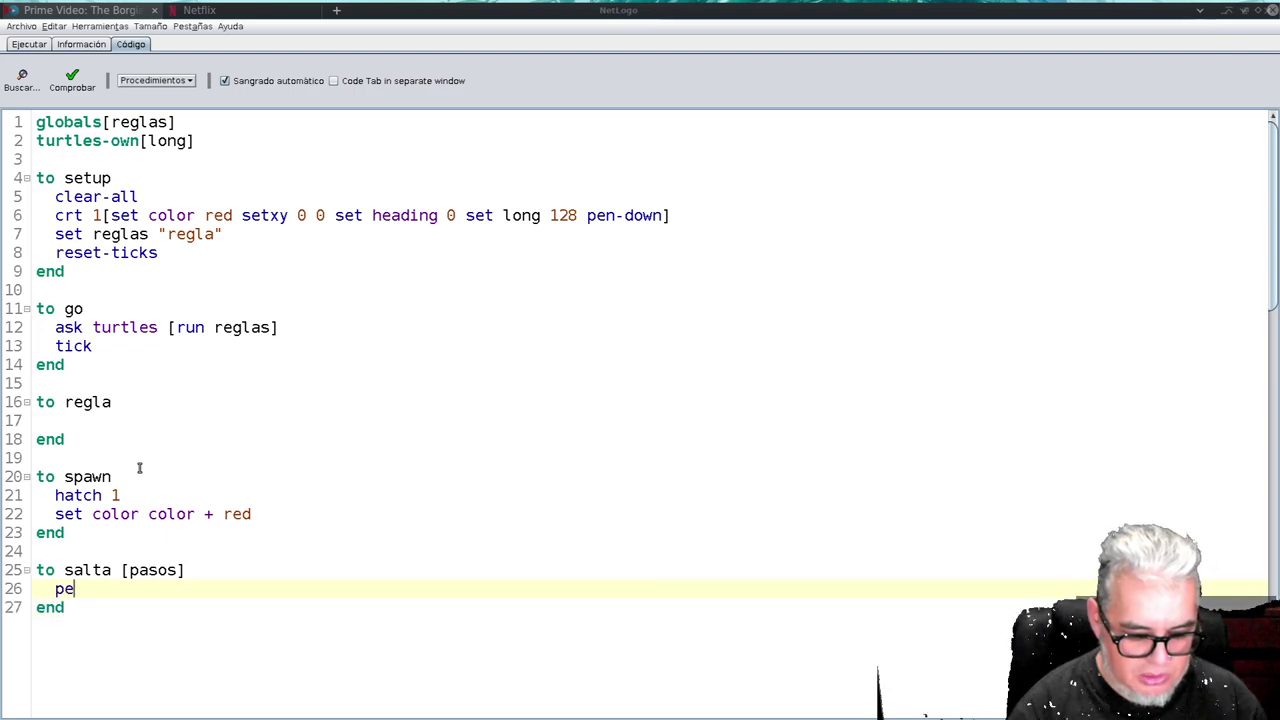
{"action": "type", "text": "n"}
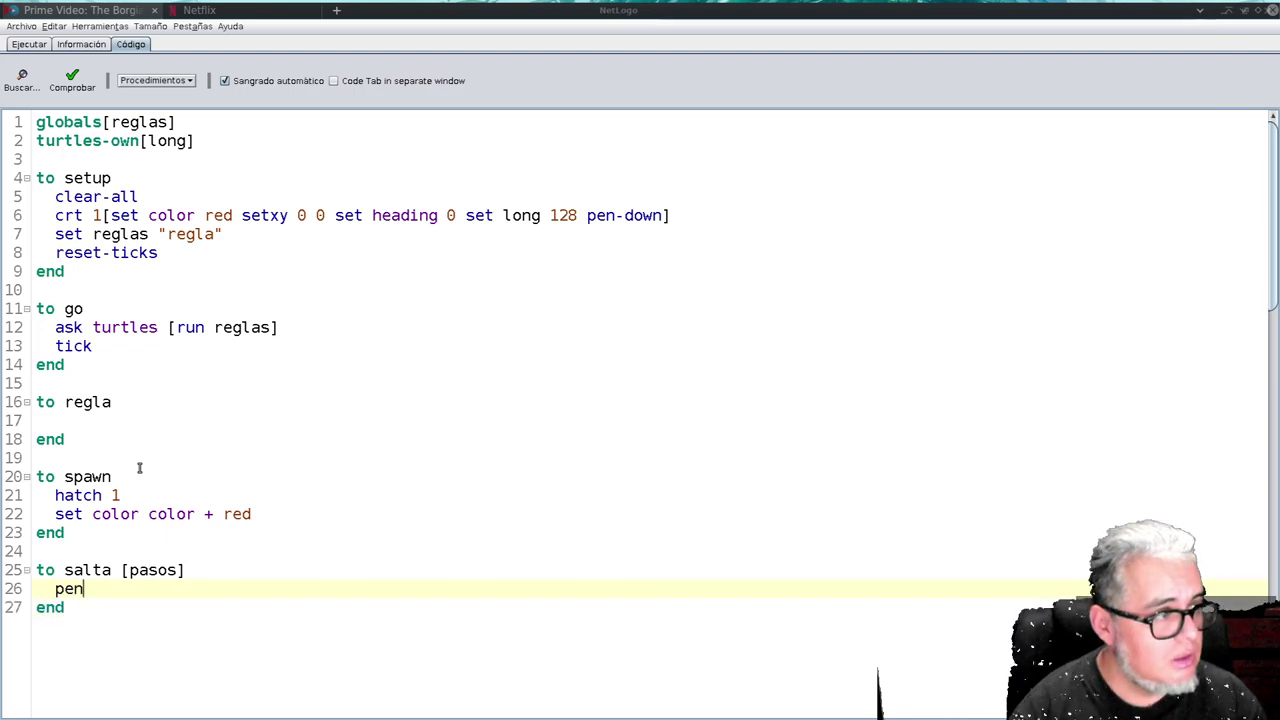
{"action": "type", "text": "-up fd "}
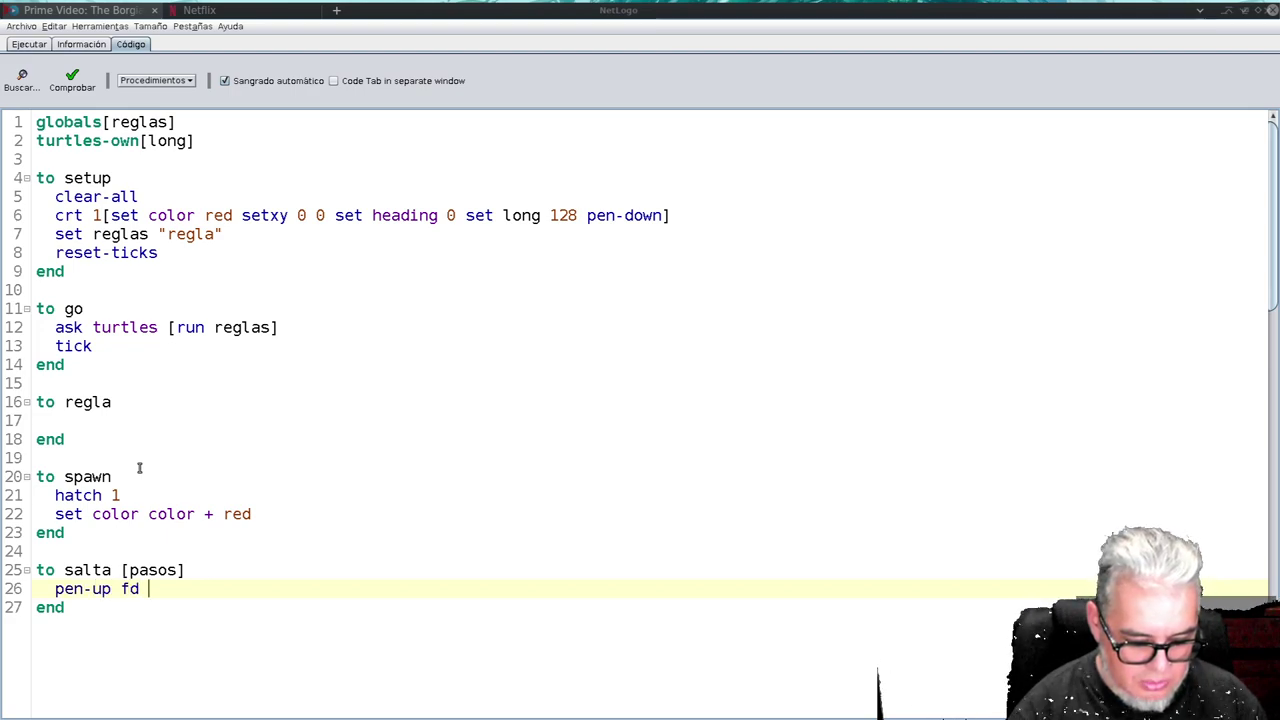
{"action": "type", "text": "pasos"}
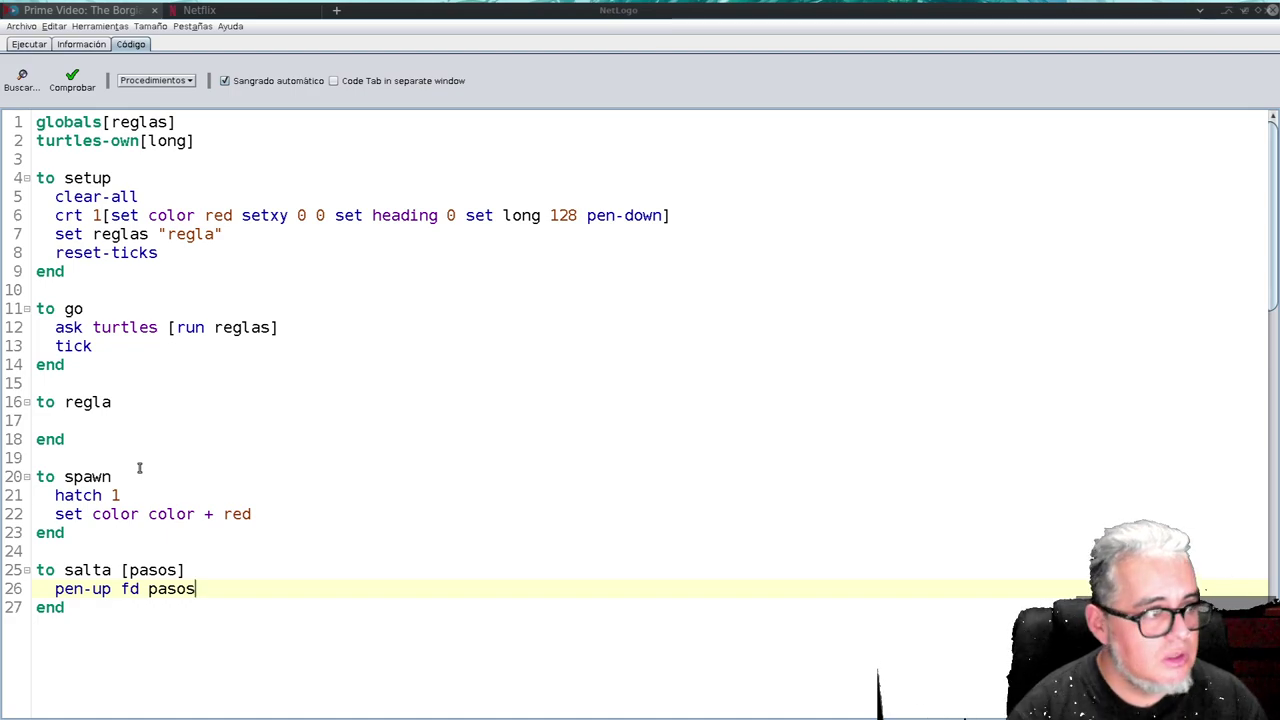
{"action": "type", "text": " pen-down"}
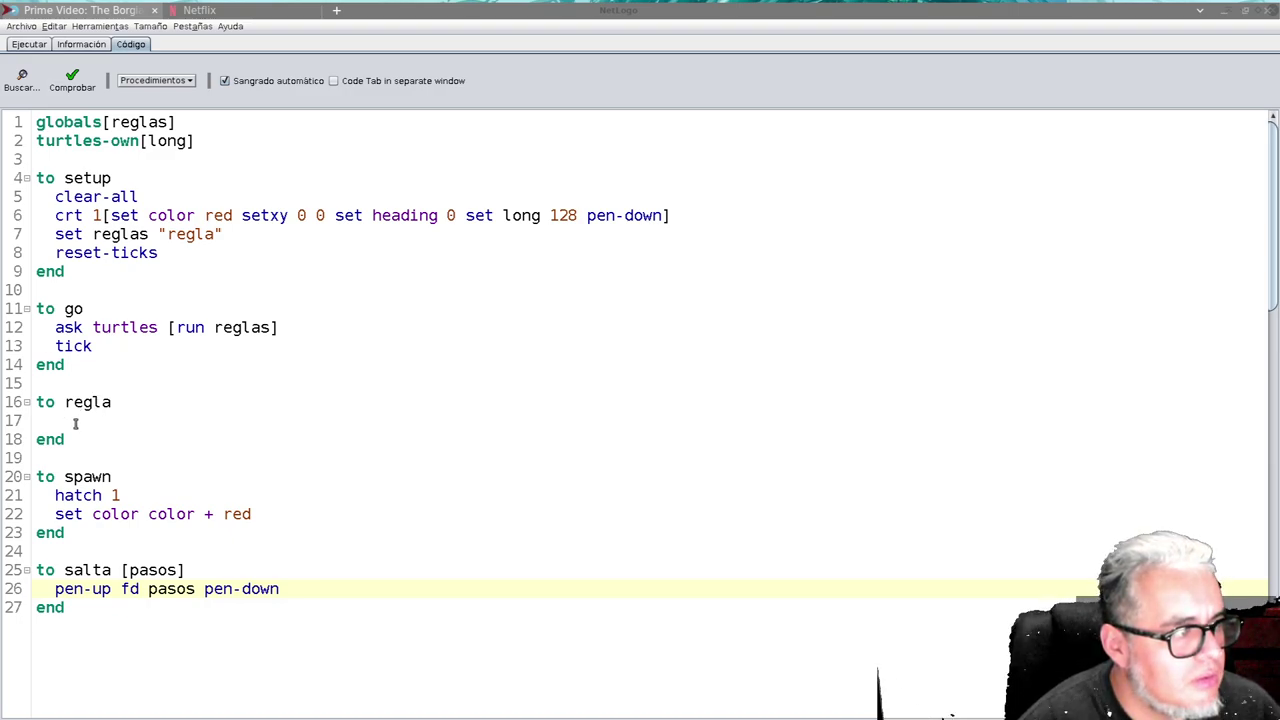
- Inside regla, write ask turtles [] followed by set long 110
{"action": "left_click", "coordinate": [75, 424]}
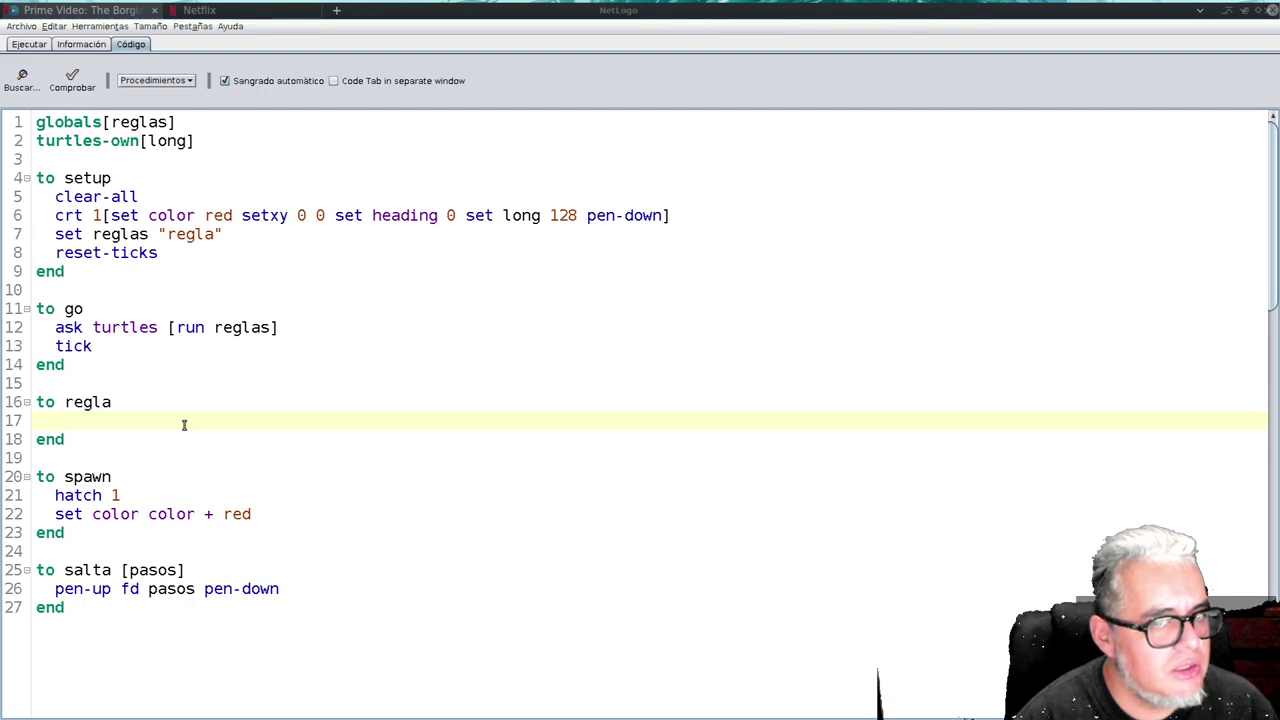
{"action": "type", "text": "set"}
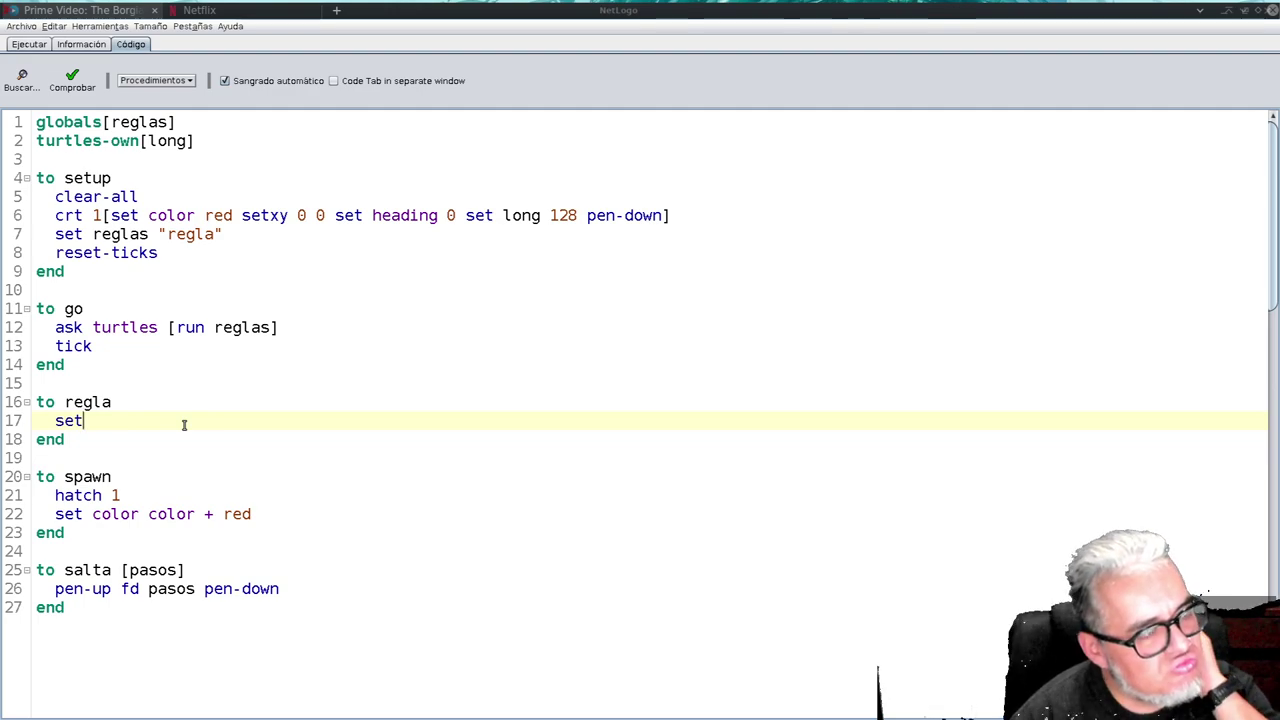
{"action": "key", "text": "BackSpace"}
{"action": "key", "text": "BackSpace"}
{"action": "key", "text": "BackSpace"}
{"action": "type", "text": "ask turtles"}
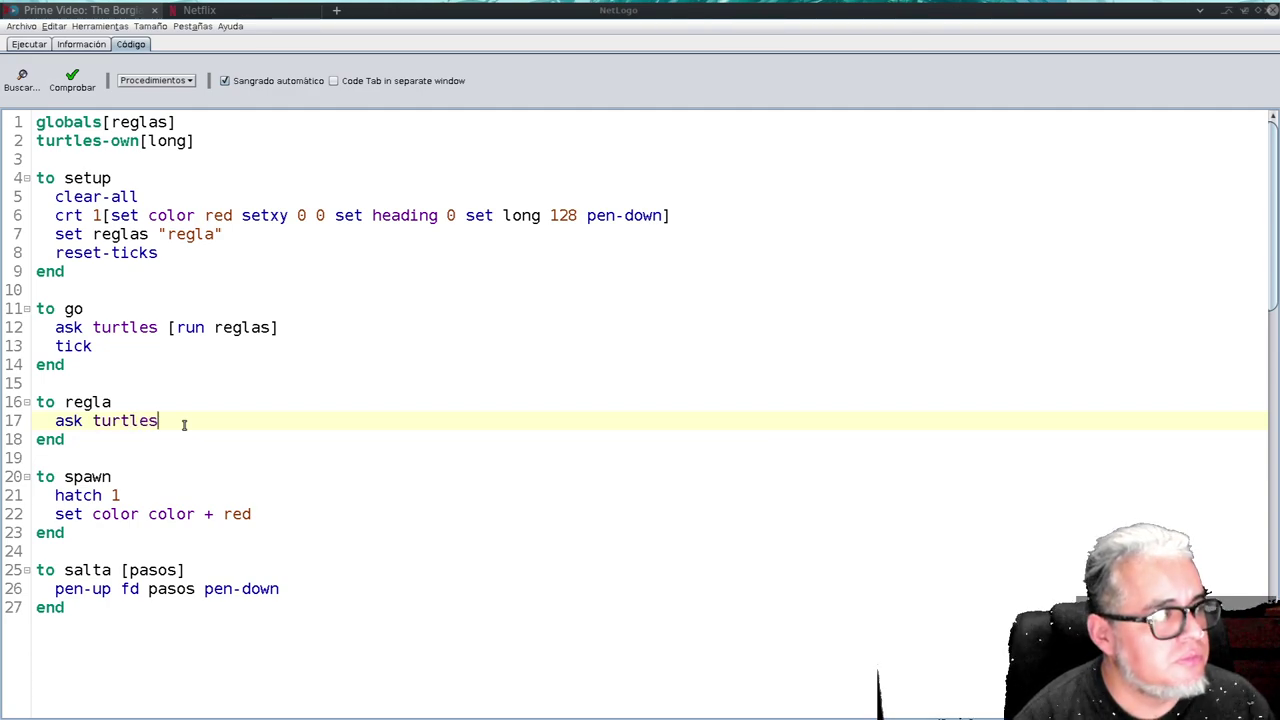
{"action": "type", "text": " []"}
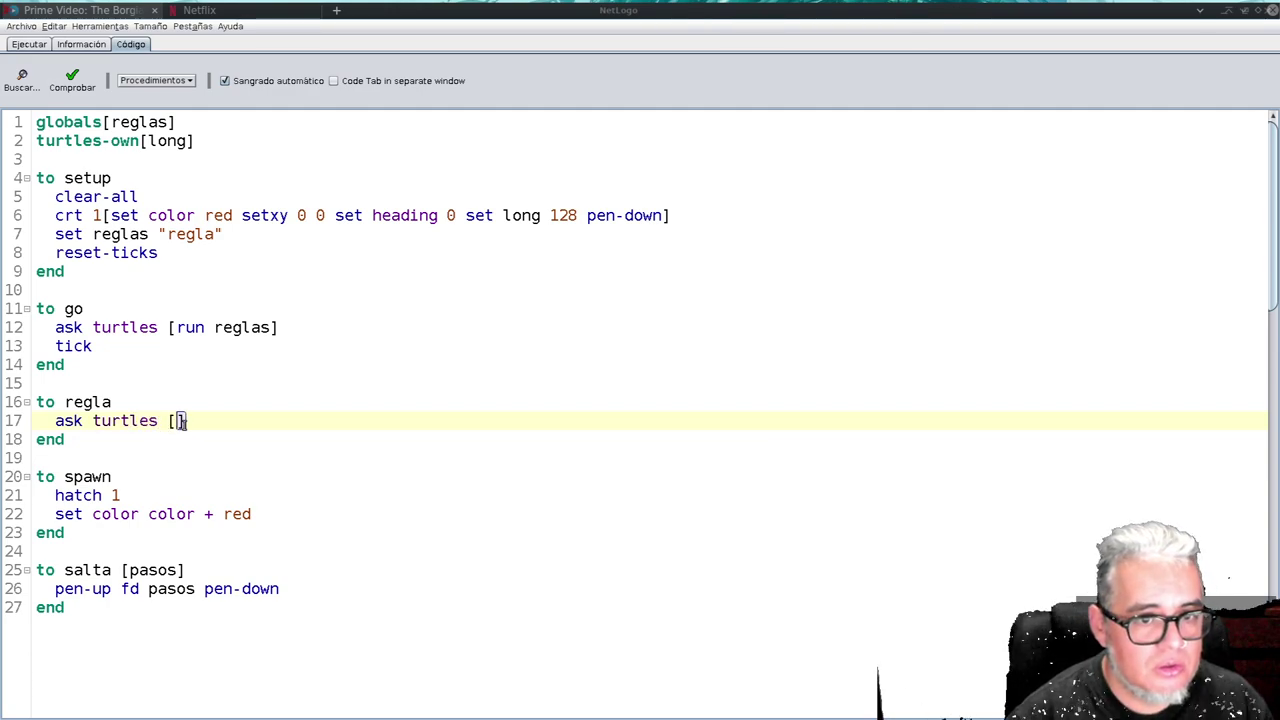
{"action": "type", "text": "set "}
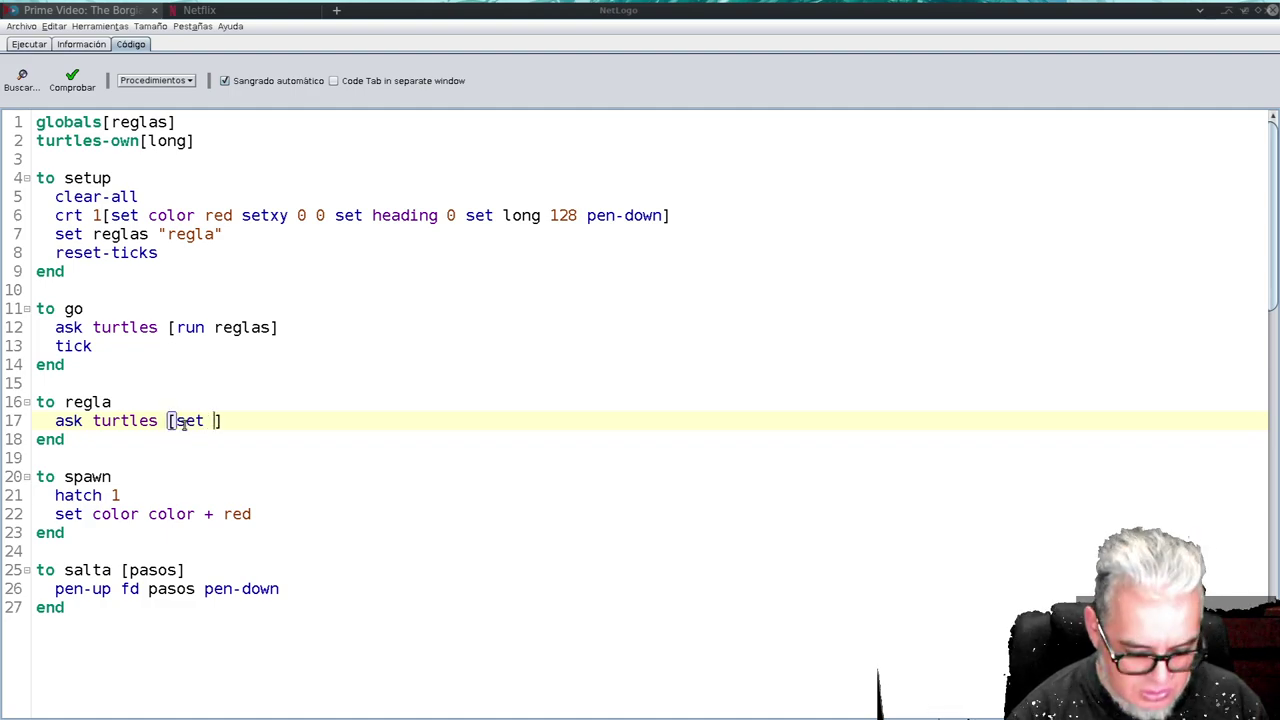
{"action": "type", "text": "long"}
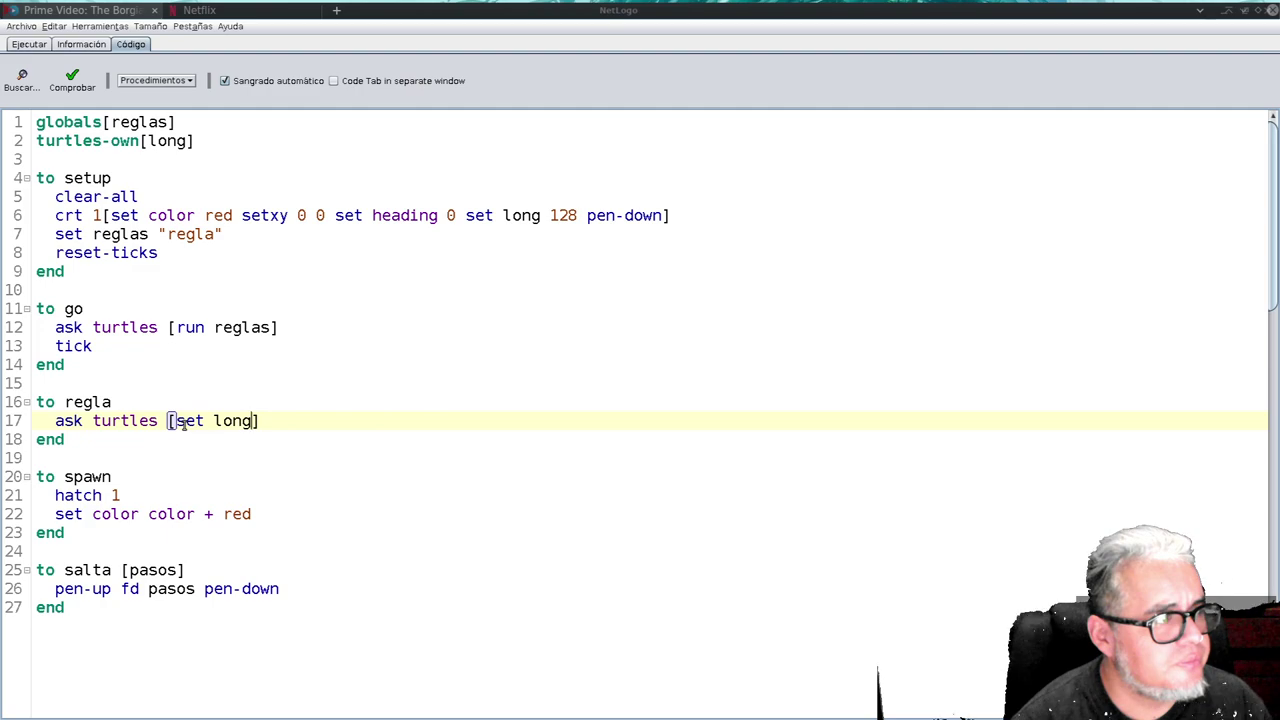
{"action": "type", "text": " 110"}
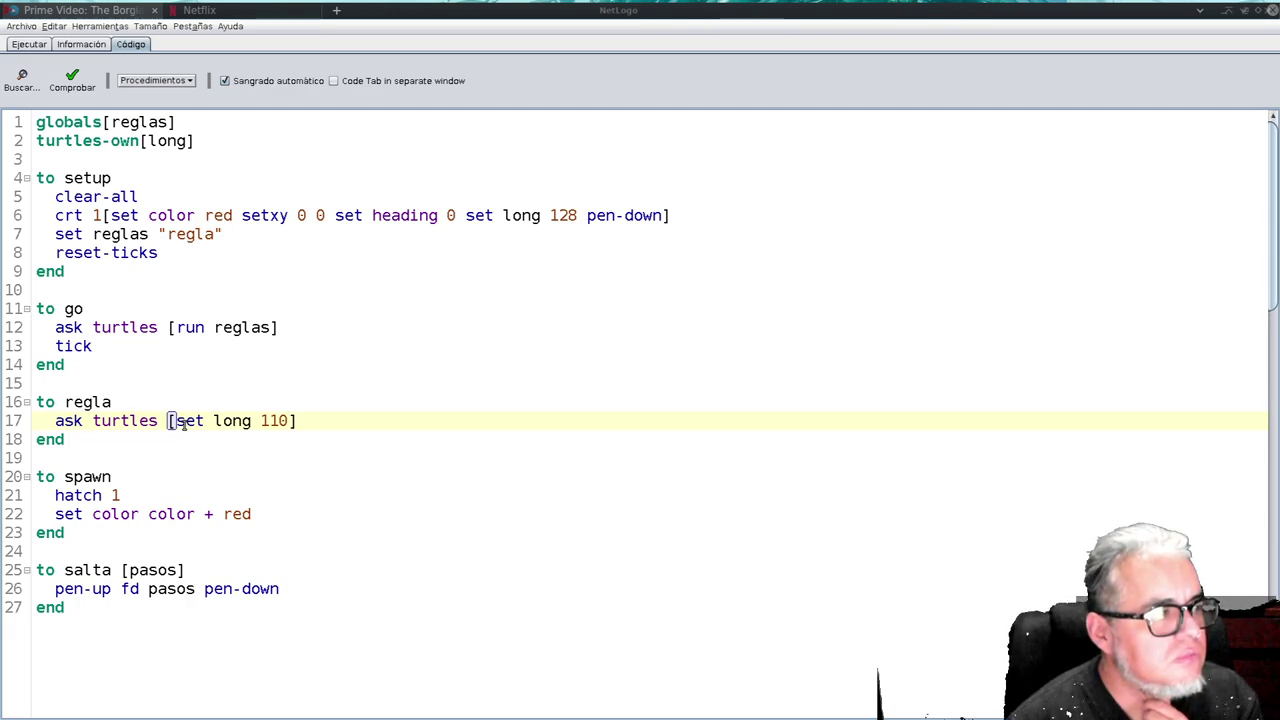
- Insert 'set len len / 2' on a new line 18 below the ask statement in regla
{"action": "key", "text": "Right"}
{"action": "key", "text": "Return"}
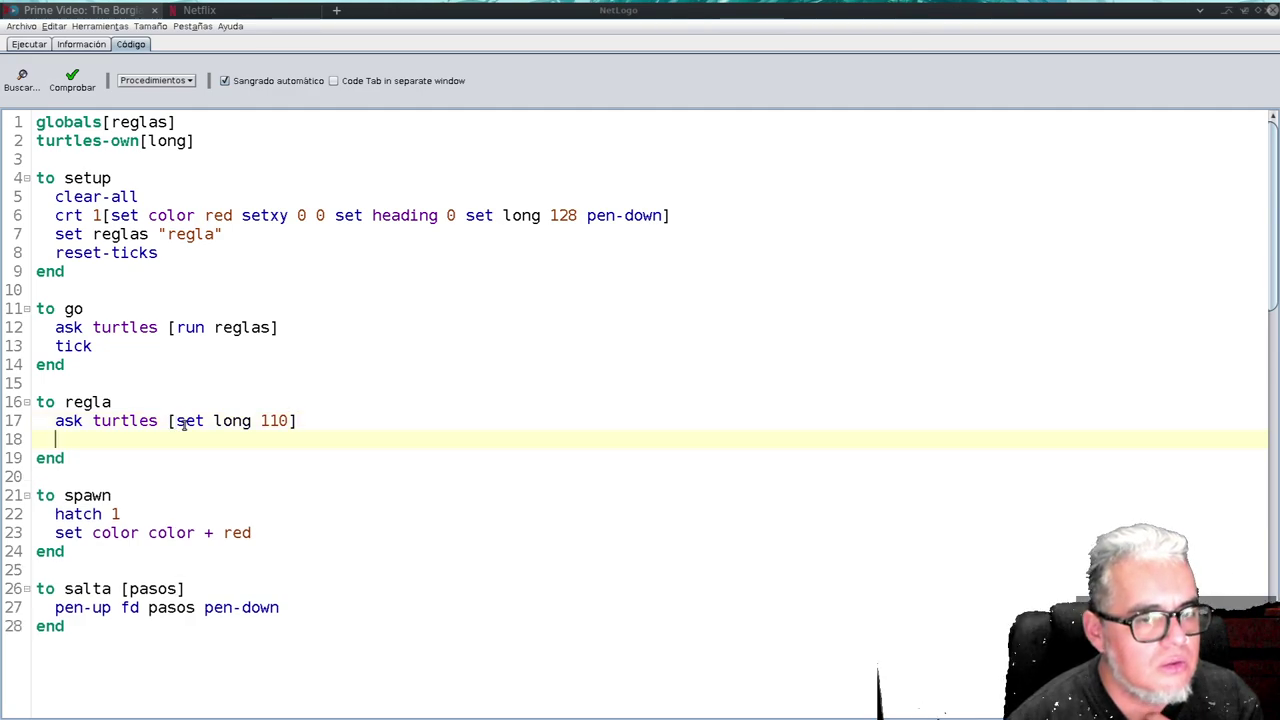
{"action": "type", "text": "set "}
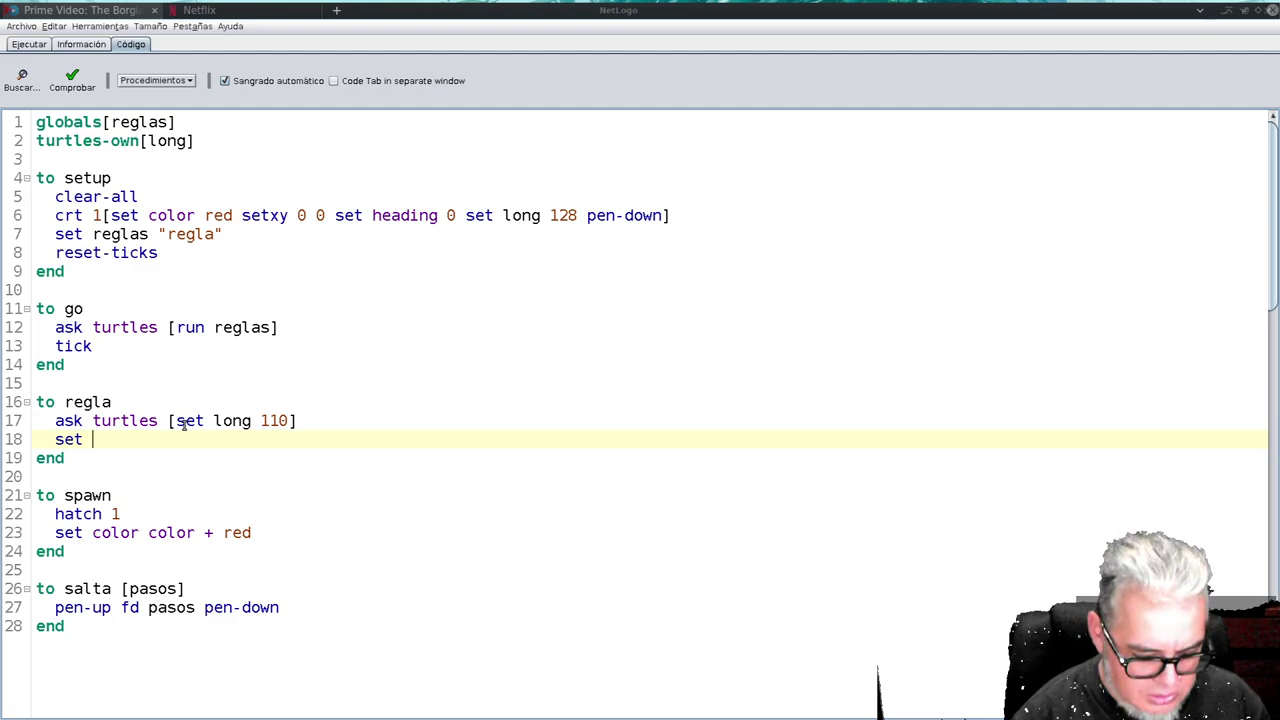
{"action": "type", "text": "reg"}
{"action": "key", "text": "BackSpace"}
{"action": "key", "text": "BackSpace"}
{"action": "key", "text": "BackSpace"}
{"action": "key", "text": "BackSpace"}
{"action": "key", "text": "BackSpace"}
{"action": "key", "text": "BackSpace"}
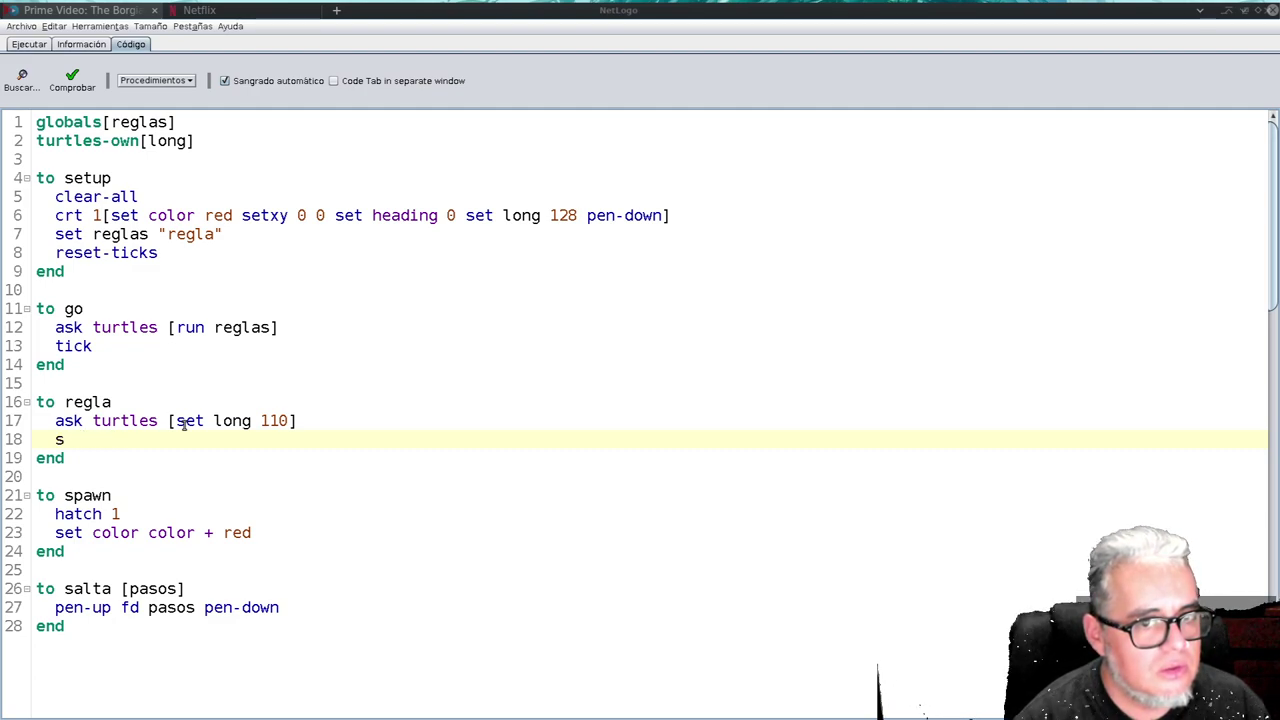
{"action": "key", "text": "BackSpace"}
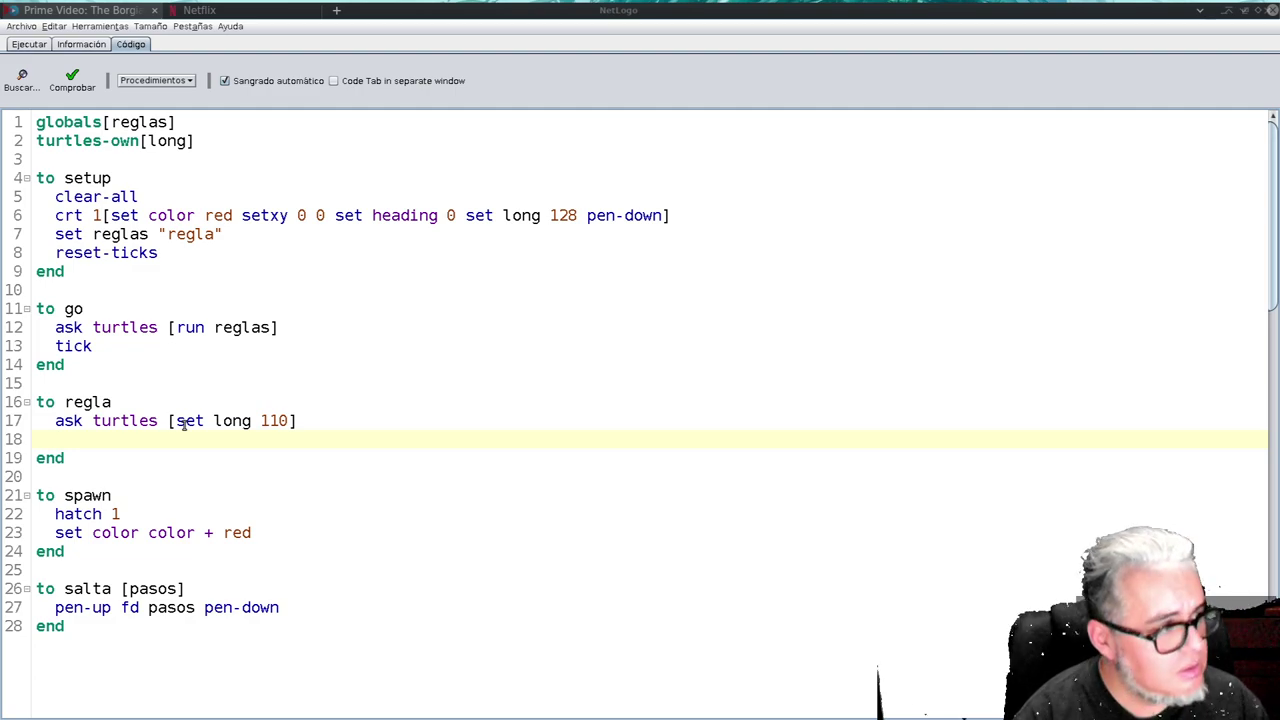
{"action": "type", "text": "set"}
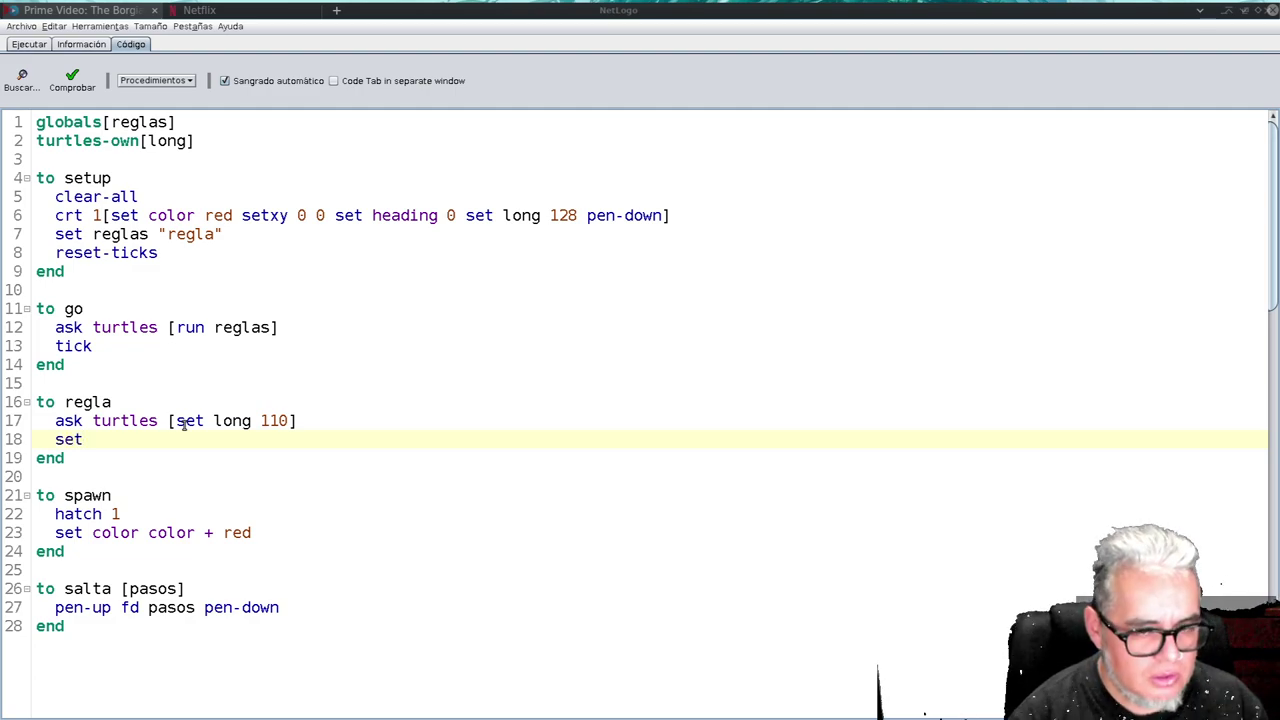
{"action": "type", "text": " len"}
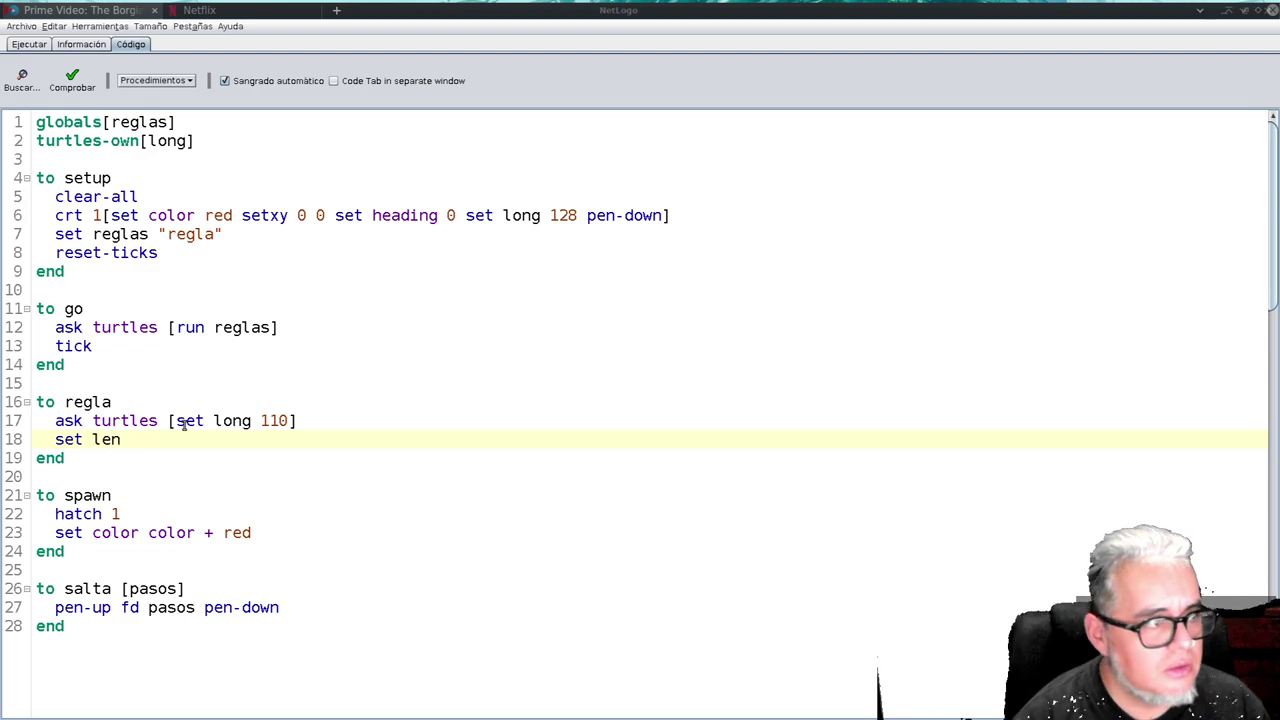
{"action": "type", "text": "len/2"}
{"action": "key", "text": "Right"}
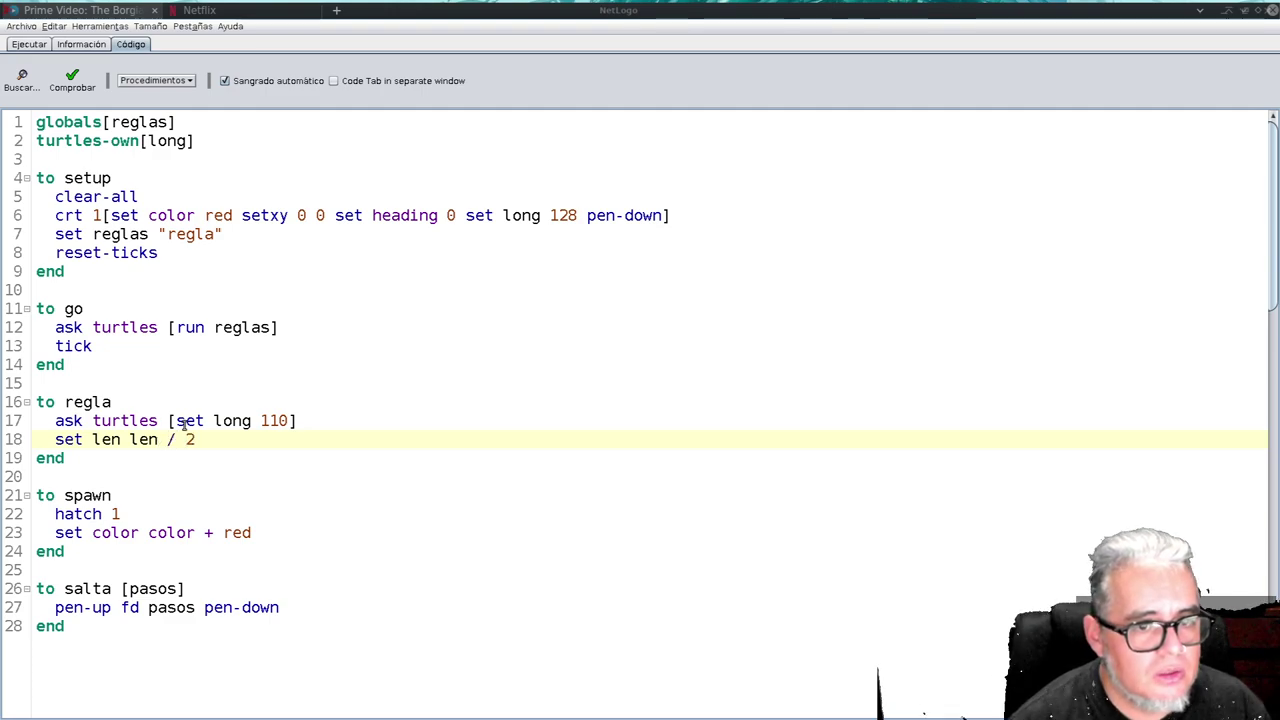
{"action": "key", "text": "Up"}
{"action": "key", "text": "End"}
{"action": "key", "text": "Home"}
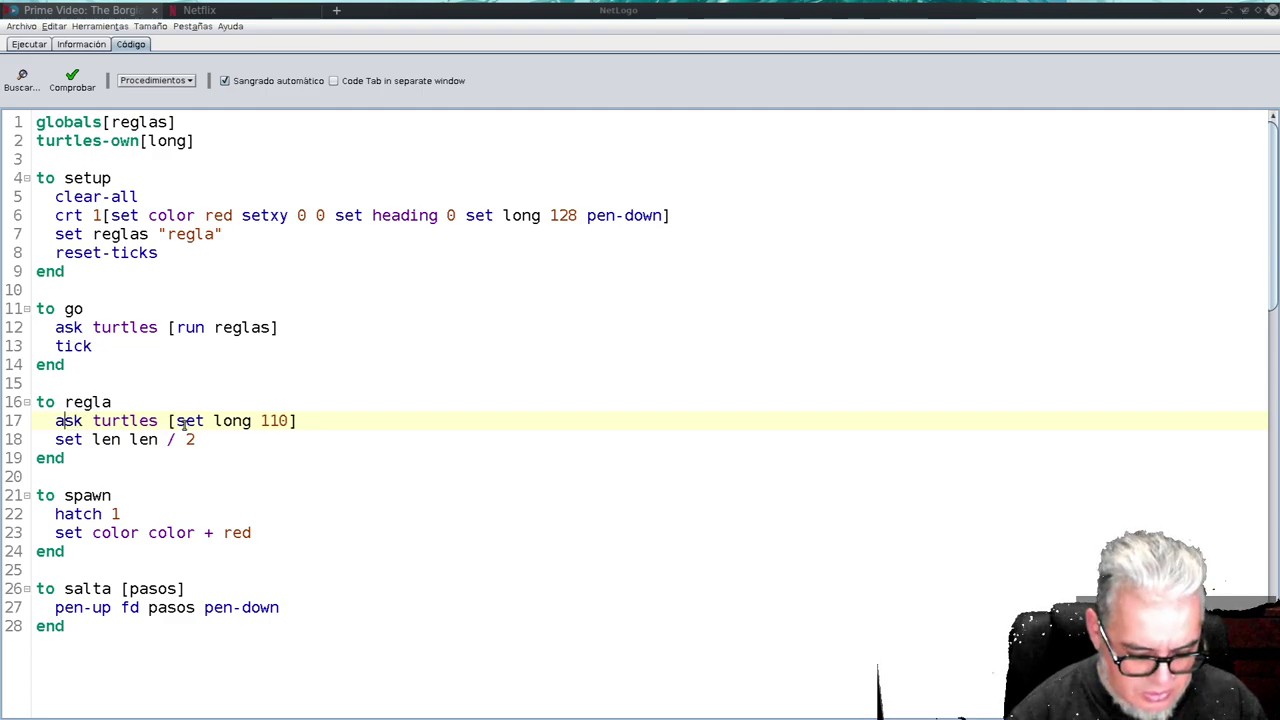
- Comment out the ask line and start a 'repeat 3 [ fd long' loop after the halving line
{"action": "key", "text": "Left"}
{"action": "type", "text": ";"}
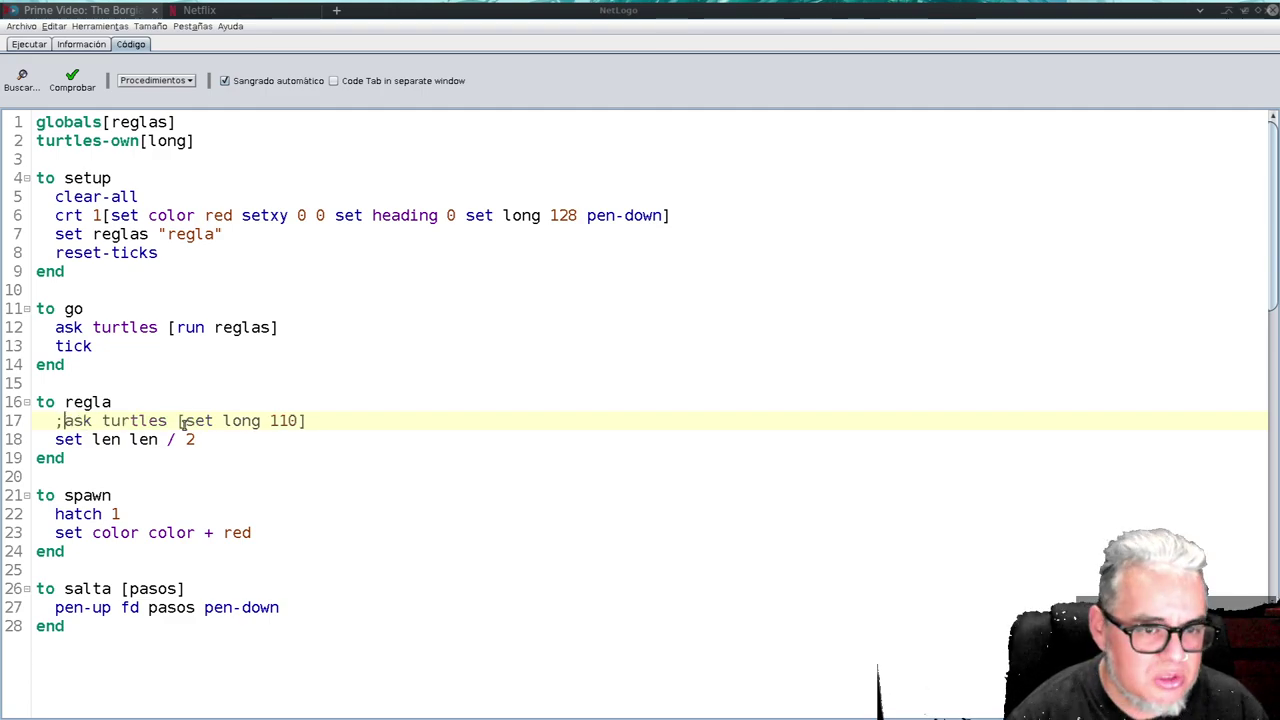
{"action": "key", "text": "Right"}
{"action": "key", "text": "Right"}
{"action": "key", "text": "Right"}
{"action": "key", "text": "Right"}
{"action": "key", "text": "Right"}
{"action": "key", "text": "Right"}
{"action": "key", "text": "Right"}
{"action": "key", "text": "Right"}
{"action": "key", "text": "End"}
{"action": "key", "text": "Return"}
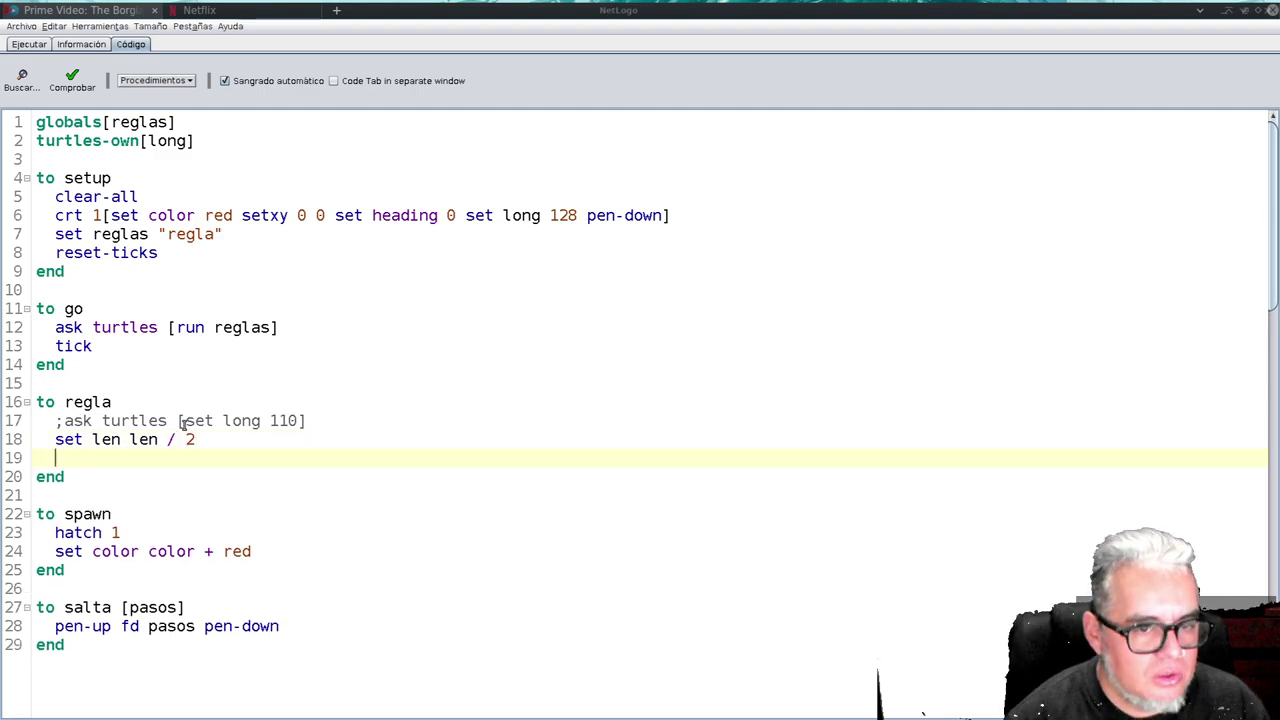
{"action": "type", "text": "repeat3"}
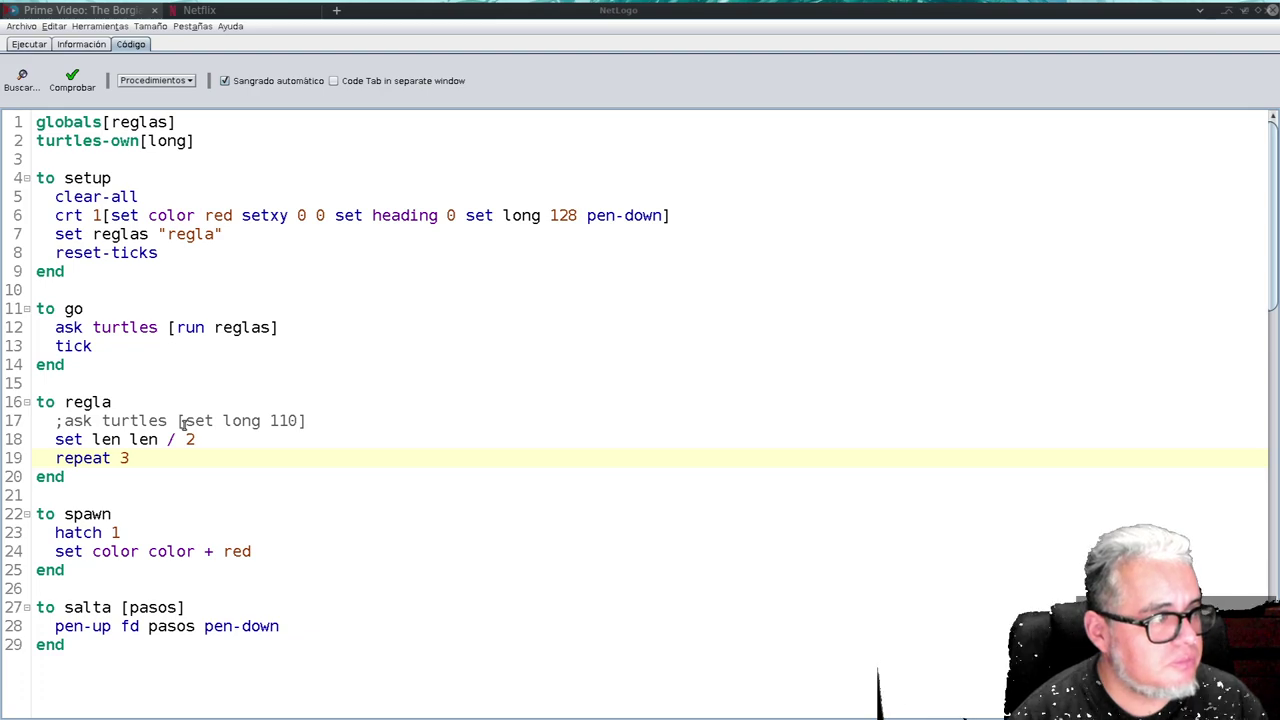
{"action": "type", "text": " ]"}
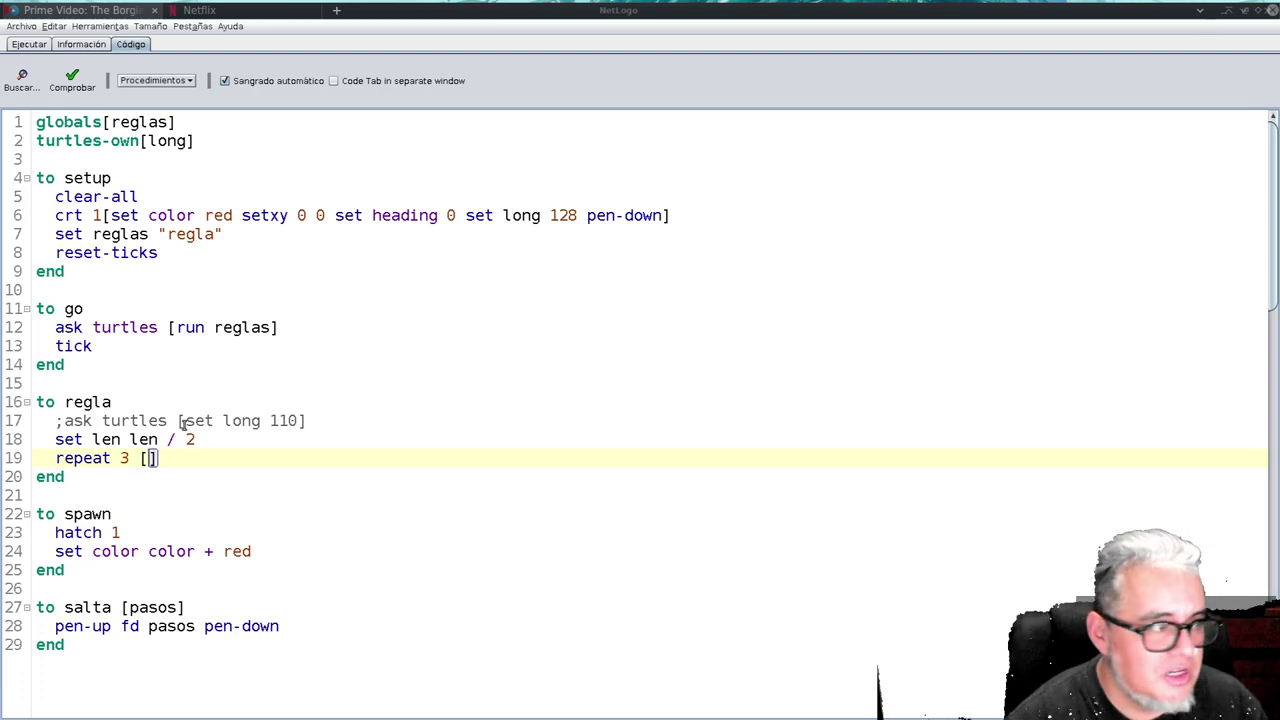
{"action": "type", "text": "fd "}
{"action": "type", "text": "long"}
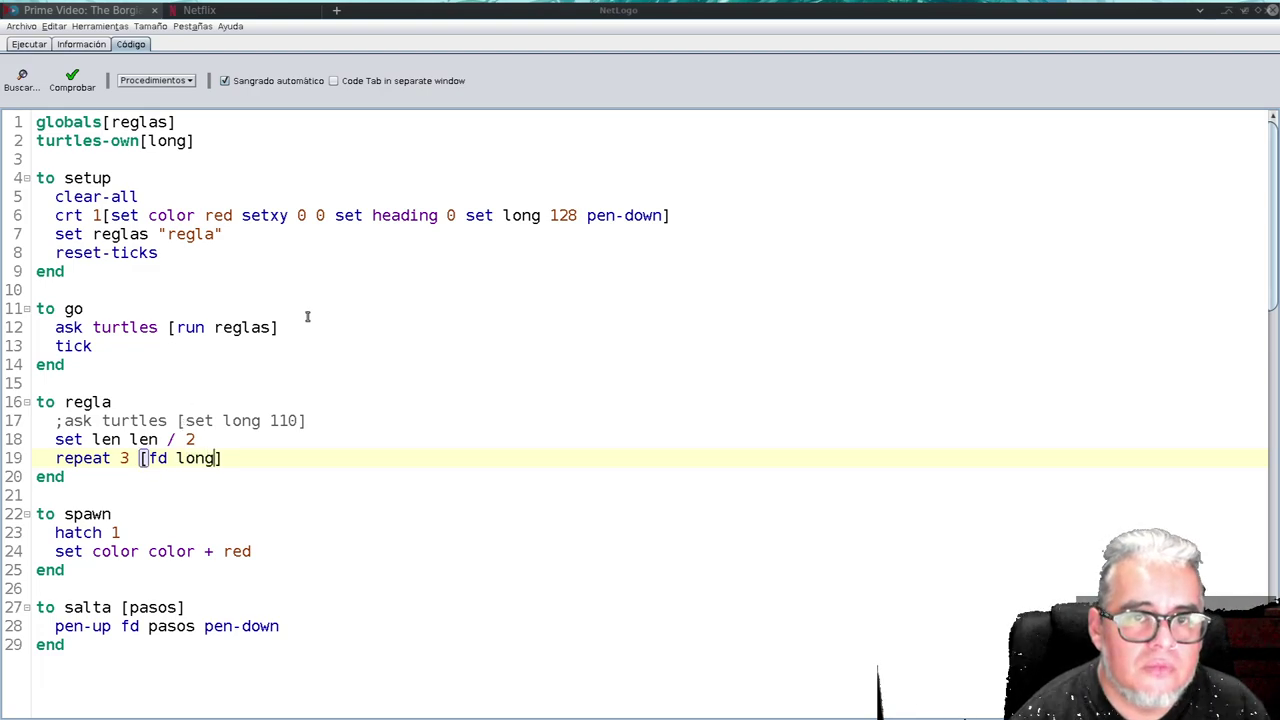
- Change the starting long value in setup from 128 to 110
{"action": "left_click", "coordinate": [570, 215]}
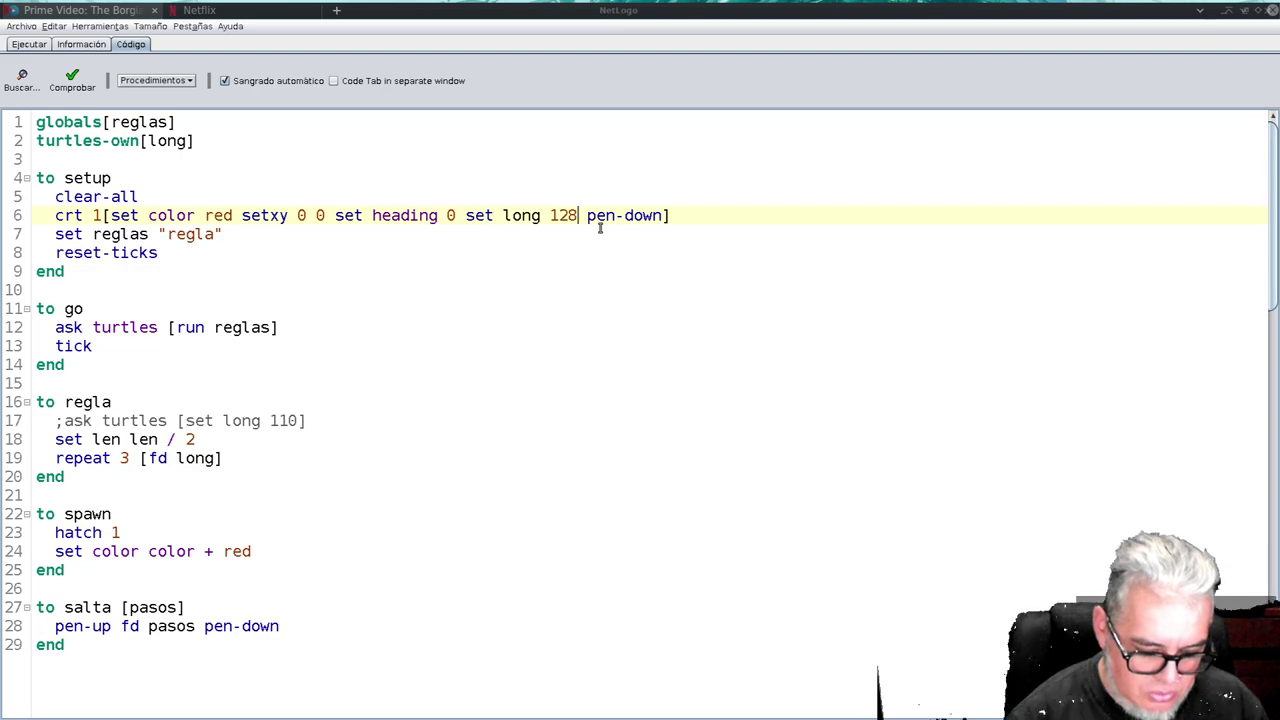
{"action": "key", "text": "BackSpace"}
{"action": "key", "text": "BackSpace"}
{"action": "type", "text": "10"}
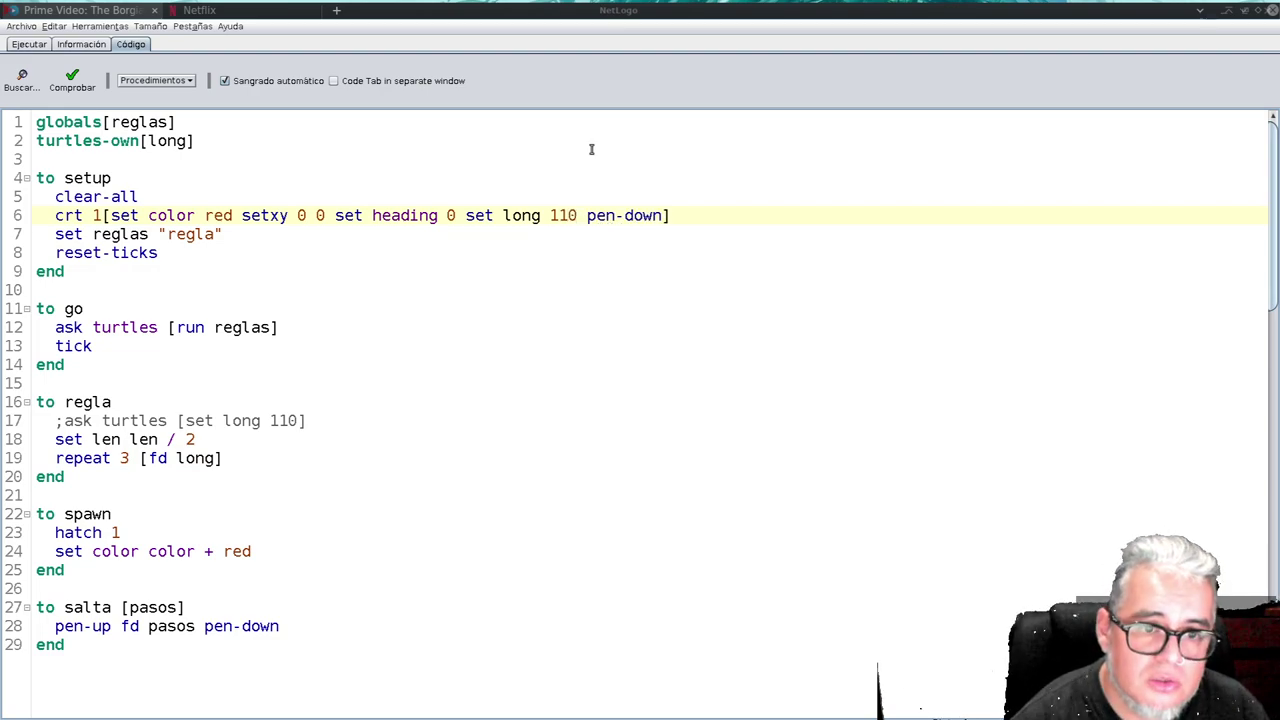
- Extend the repeat loop with spawn, rt 180, a jump of long steps and rt 300
{"action": "left_click", "coordinate": [245, 458]}
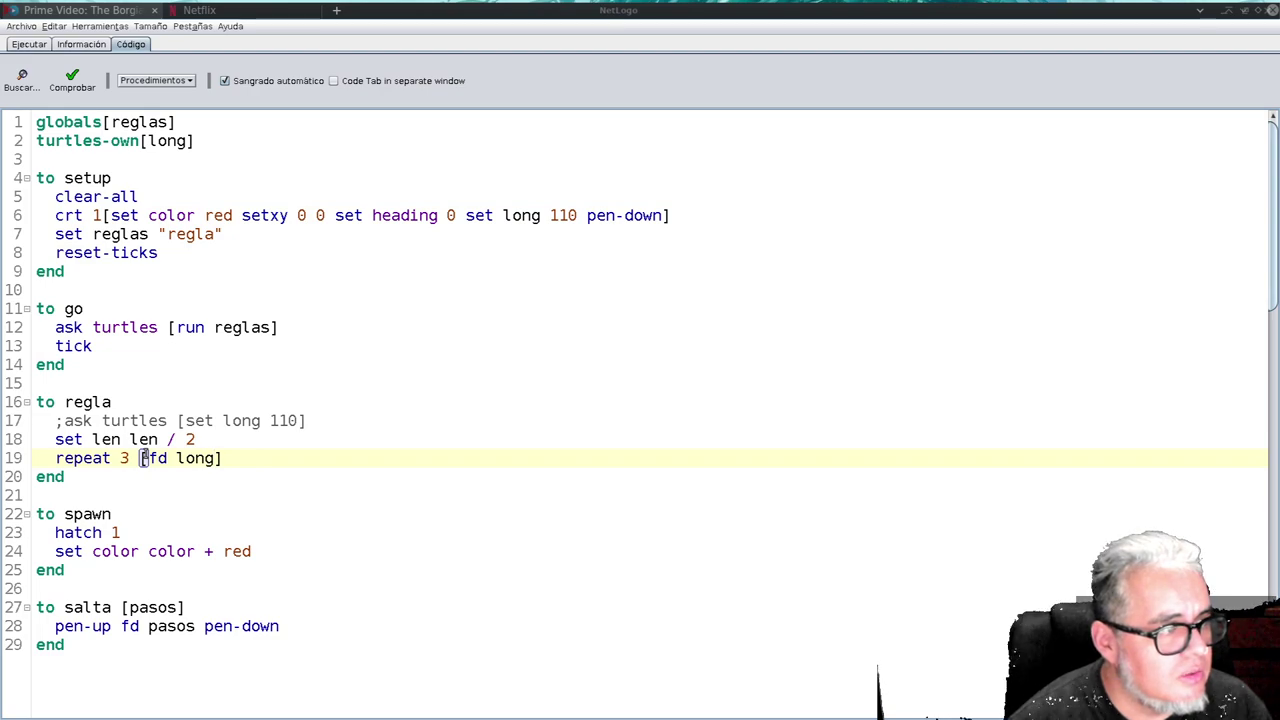
{"action": "type", "text": "spawn"}
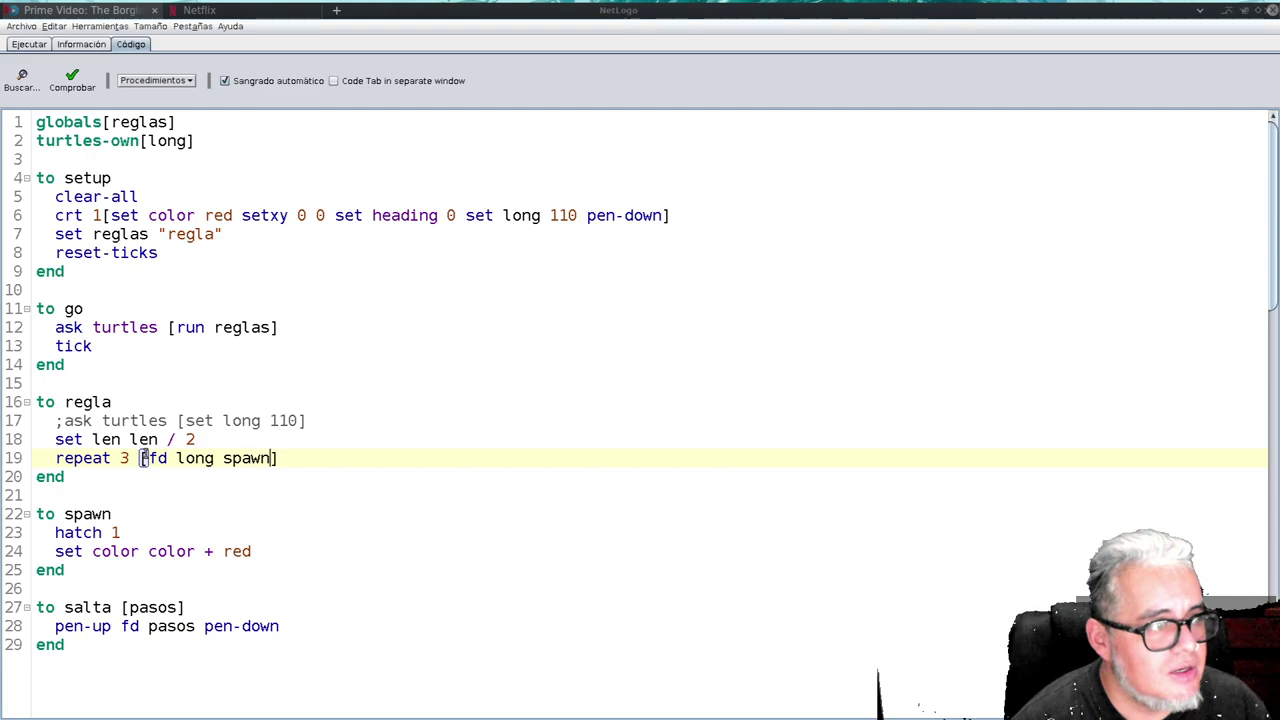
{"action": "type", "text": " rt 180"}
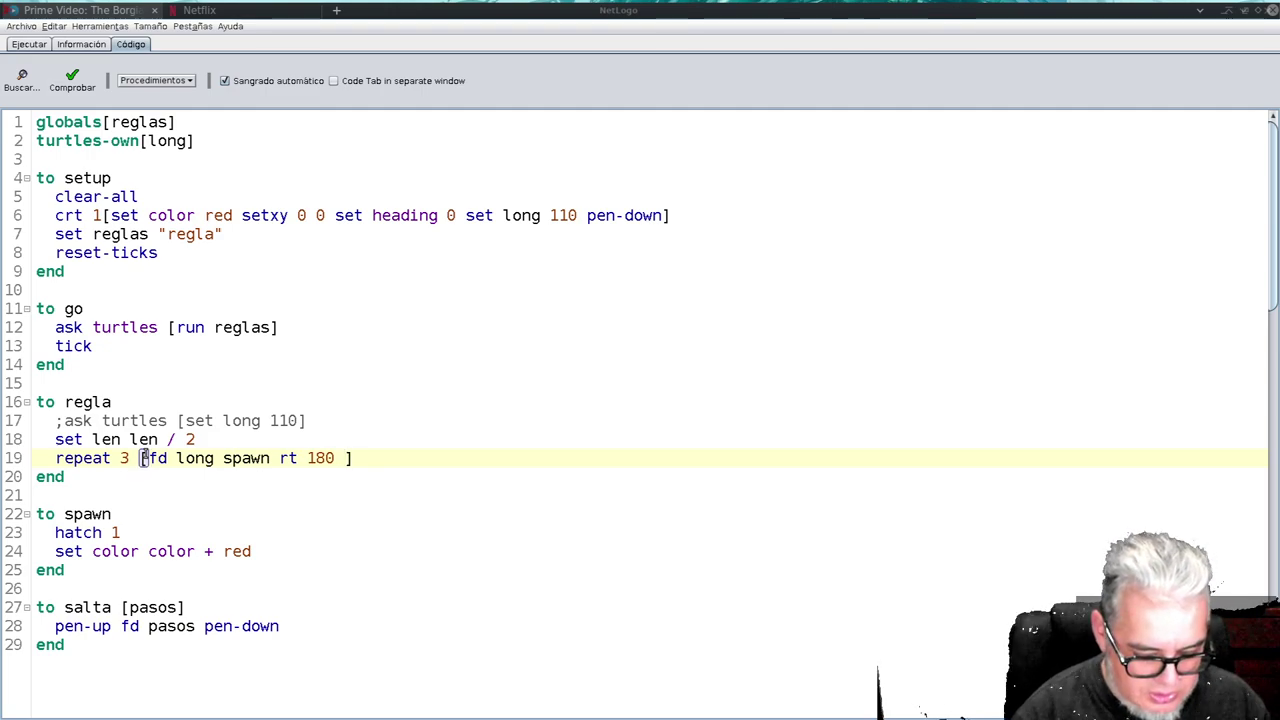
{"action": "type", "text": " ski"}
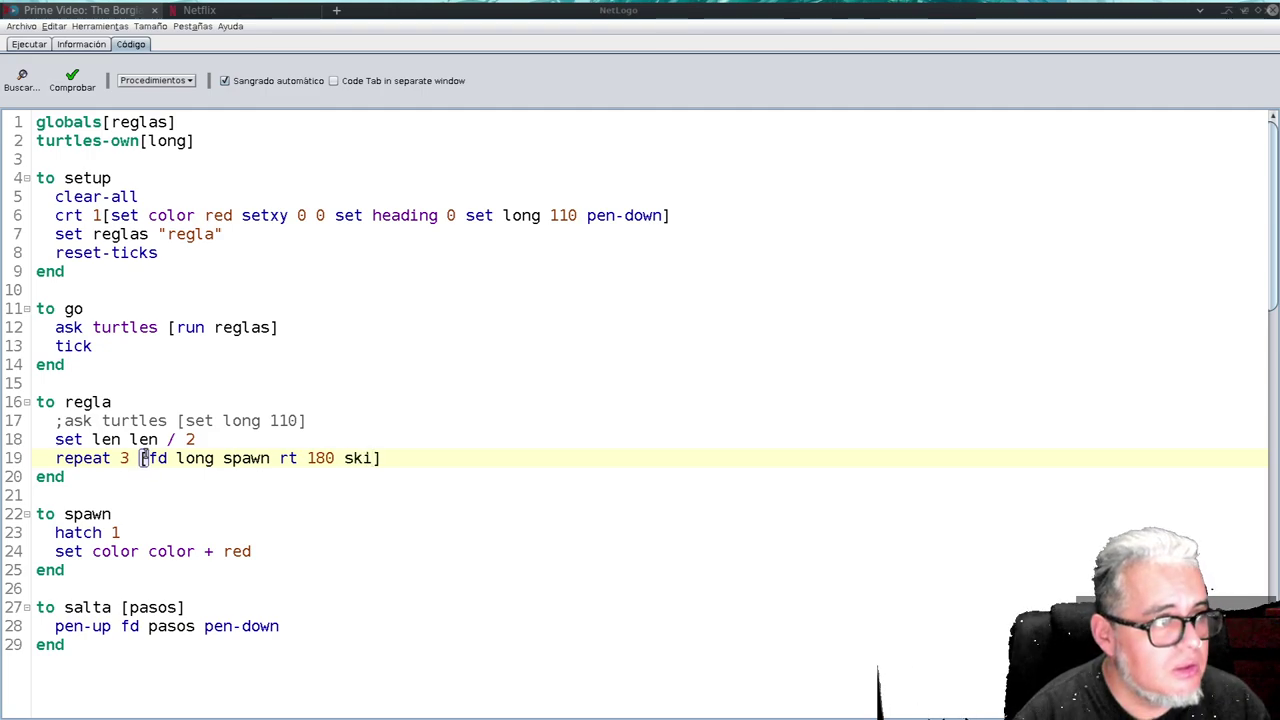
{"action": "type", "text": "[ long"}
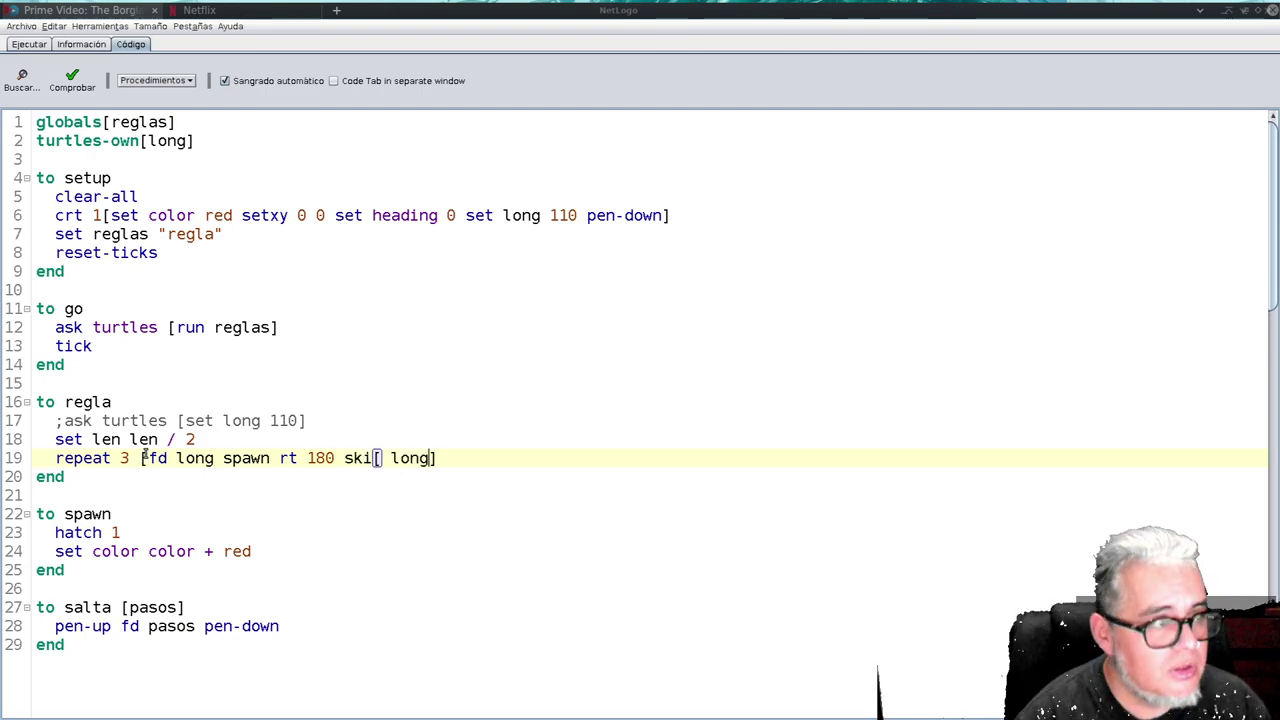
{"action": "type", "text": " rt 300"}
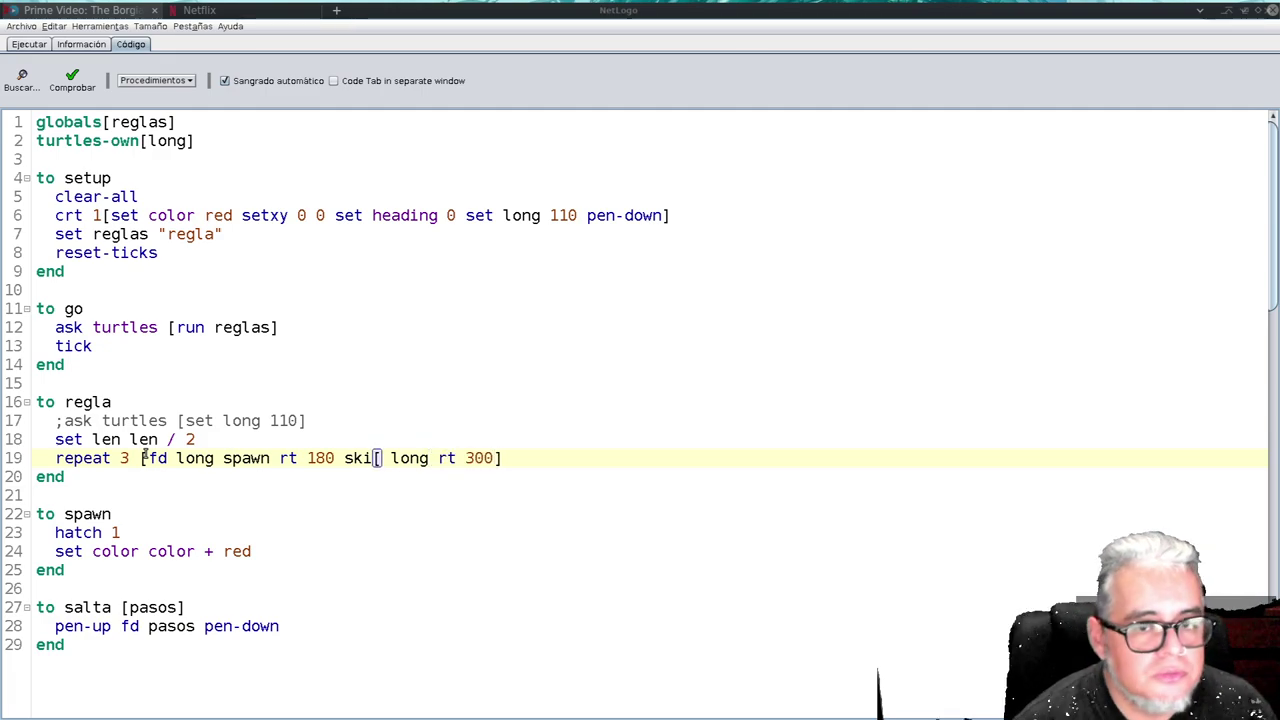
{"action": "key", "text": "End"}
{"action": "key", "text": "Return"}
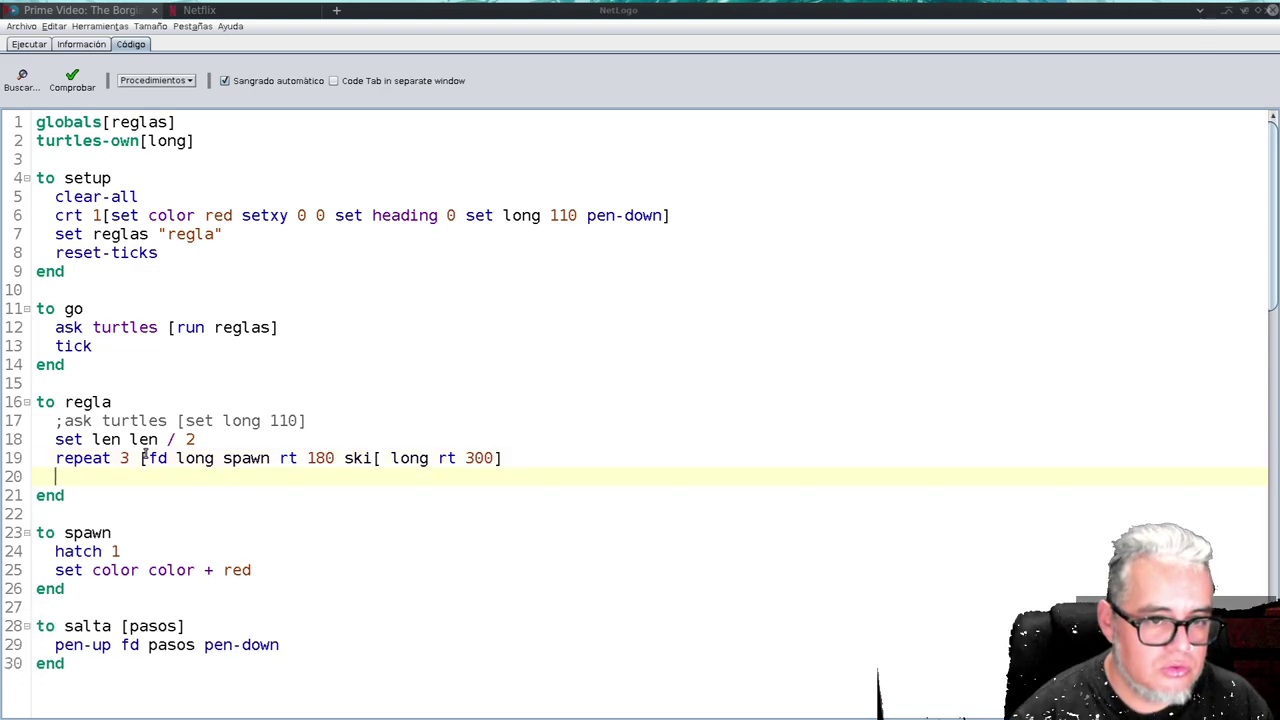
- Add 'die' after the loop and replace len with long in the halving line
{"action": "type", "text": "die"}
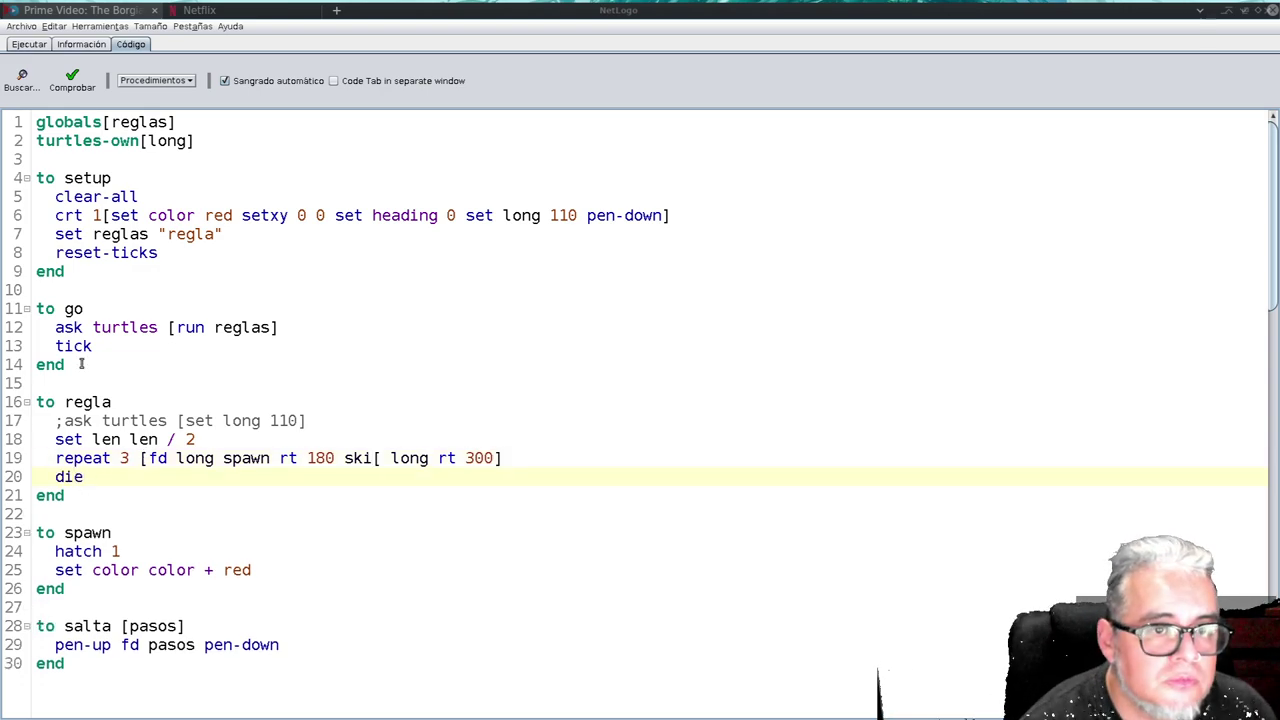
{"action": "left_click", "coordinate": [76, 85]}
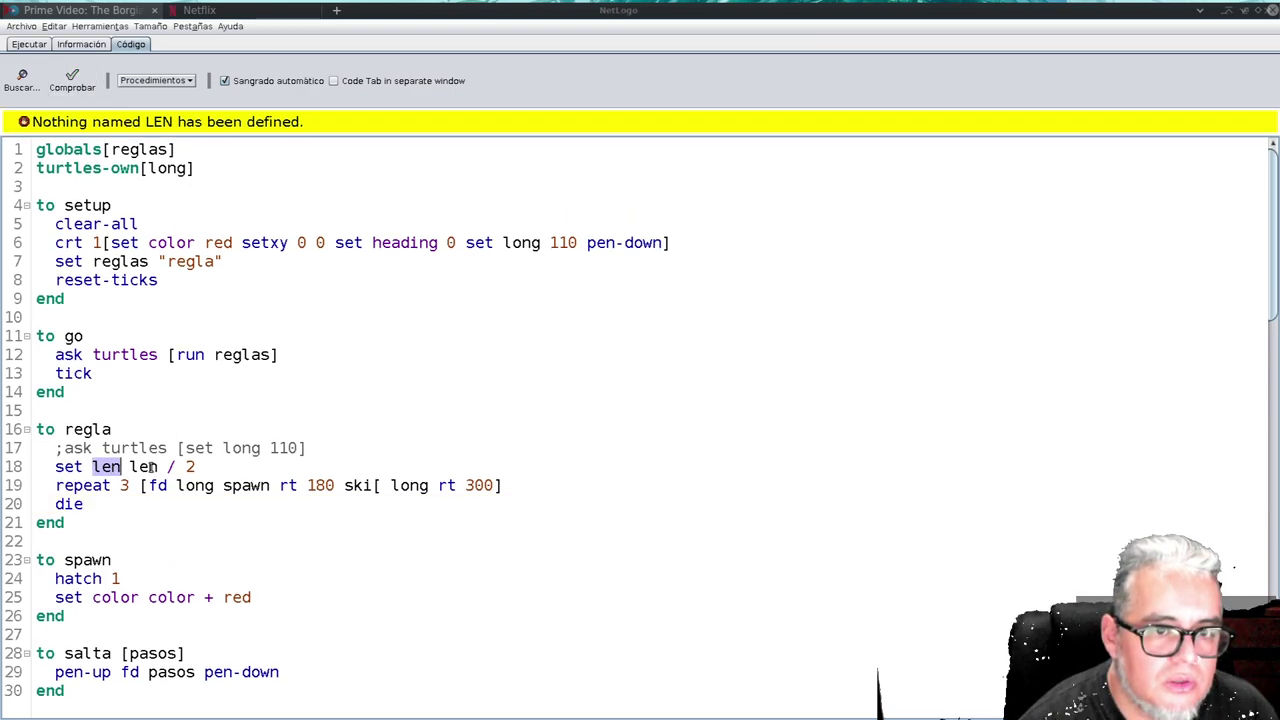
{"action": "left_click", "coordinate": [150, 466]}
{"action": "key", "text": "BackSpace"}
{"action": "type", "text": "ong"}
{"action": "key", "text": "ctrl+Left"}
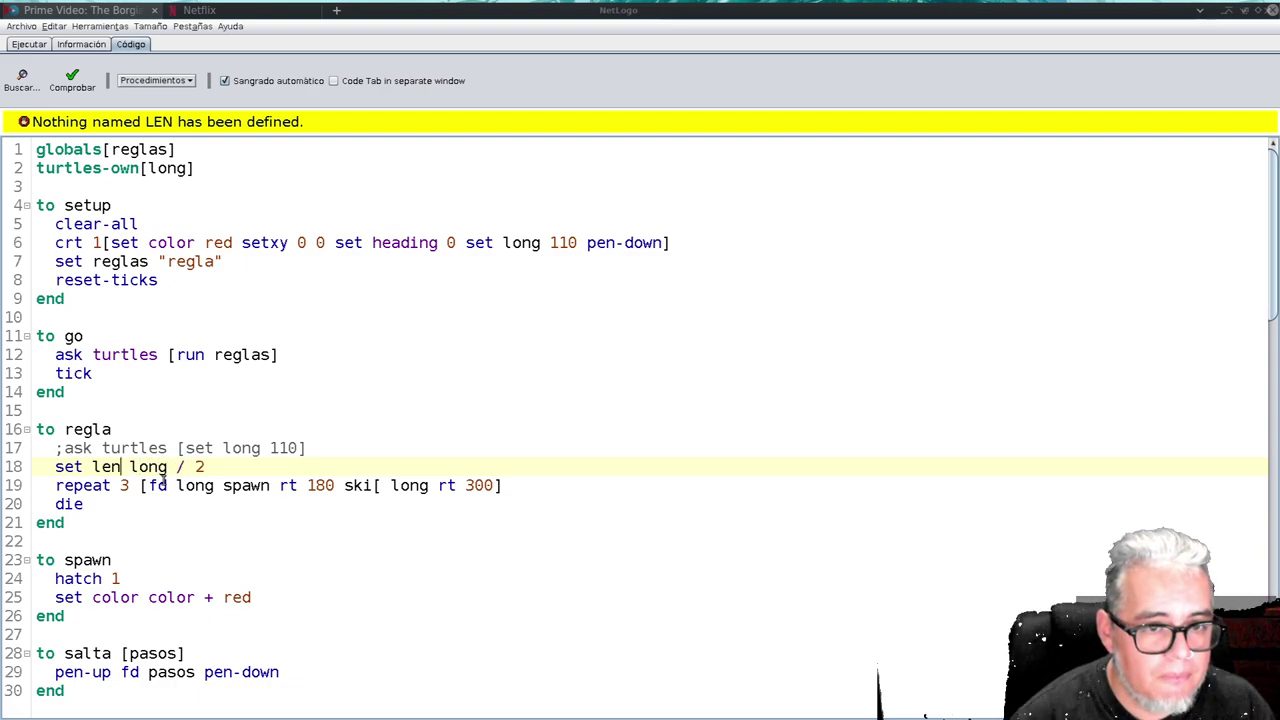
{"action": "key", "text": "BackSpace"}
{"action": "key", "text": "BackSpace"}
{"action": "type", "text": "ong"}
{"action": "left_click", "coordinate": [88, 80]}
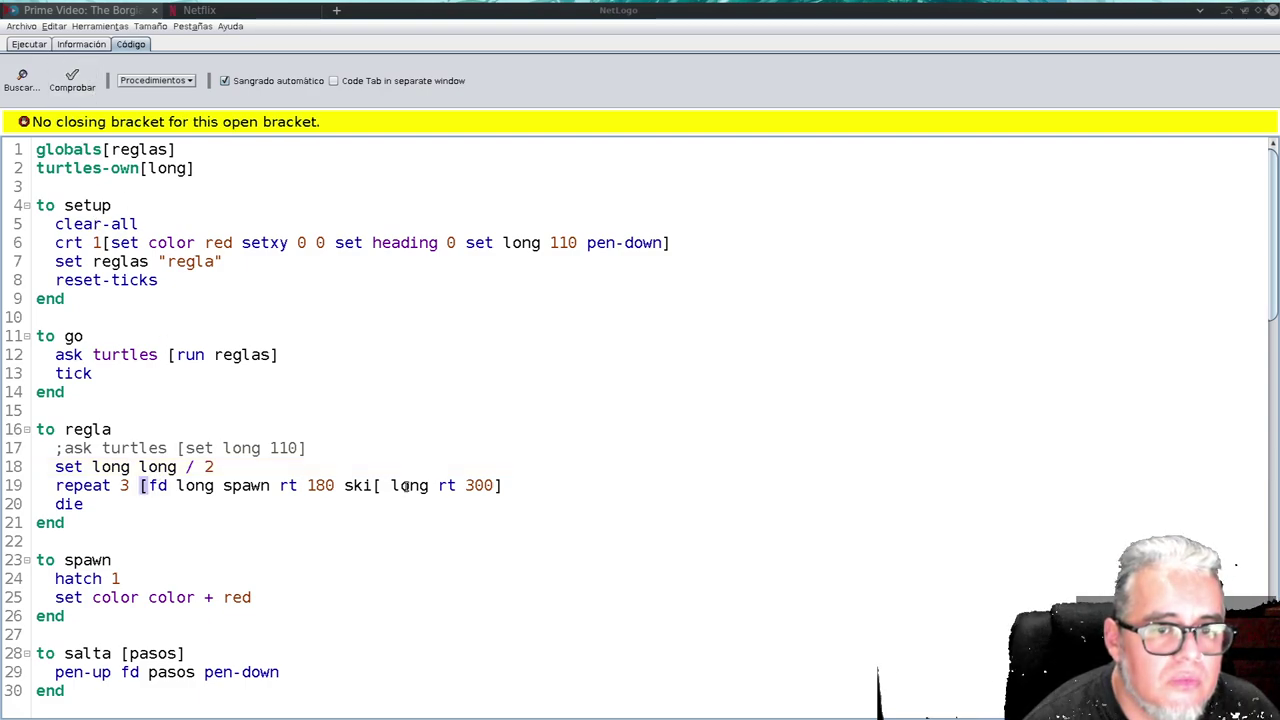
- Add a closing bracket on line 19 and rename ski to salta
{"action": "left_click", "coordinate": [505, 485]}
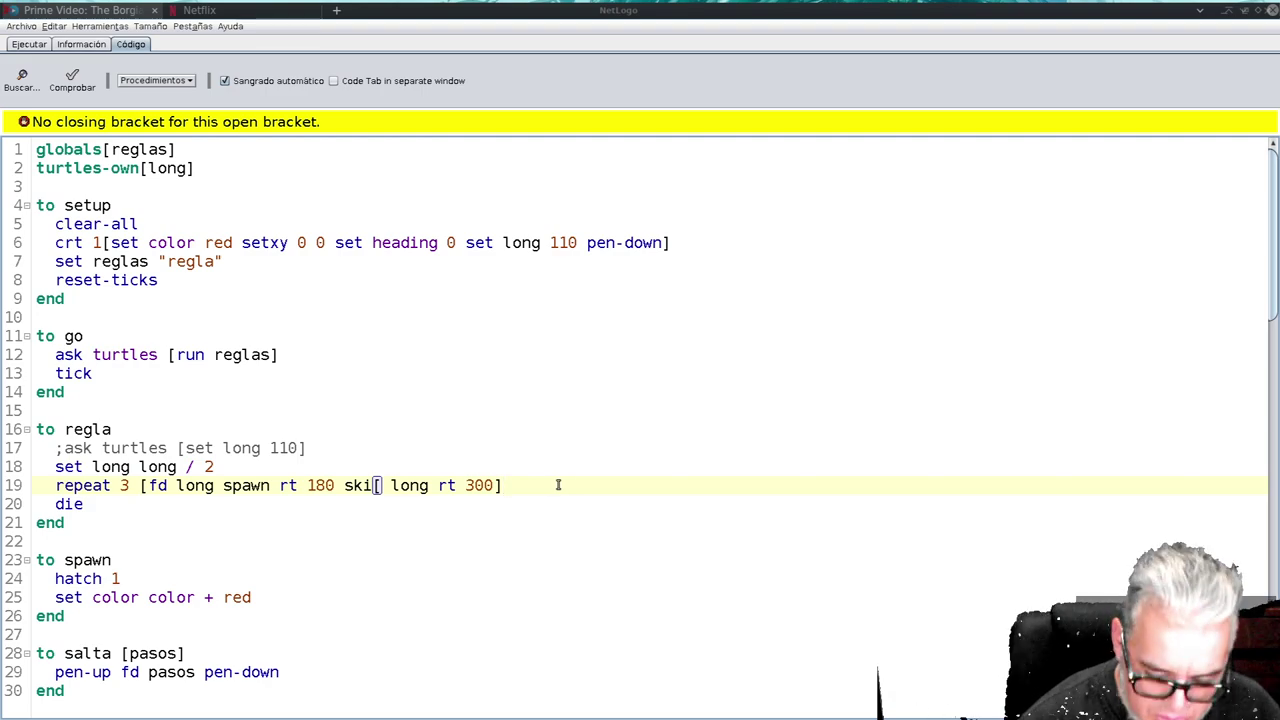
{"action": "type", "text": "]"}
{"action": "left_click", "coordinate": [80, 92]}
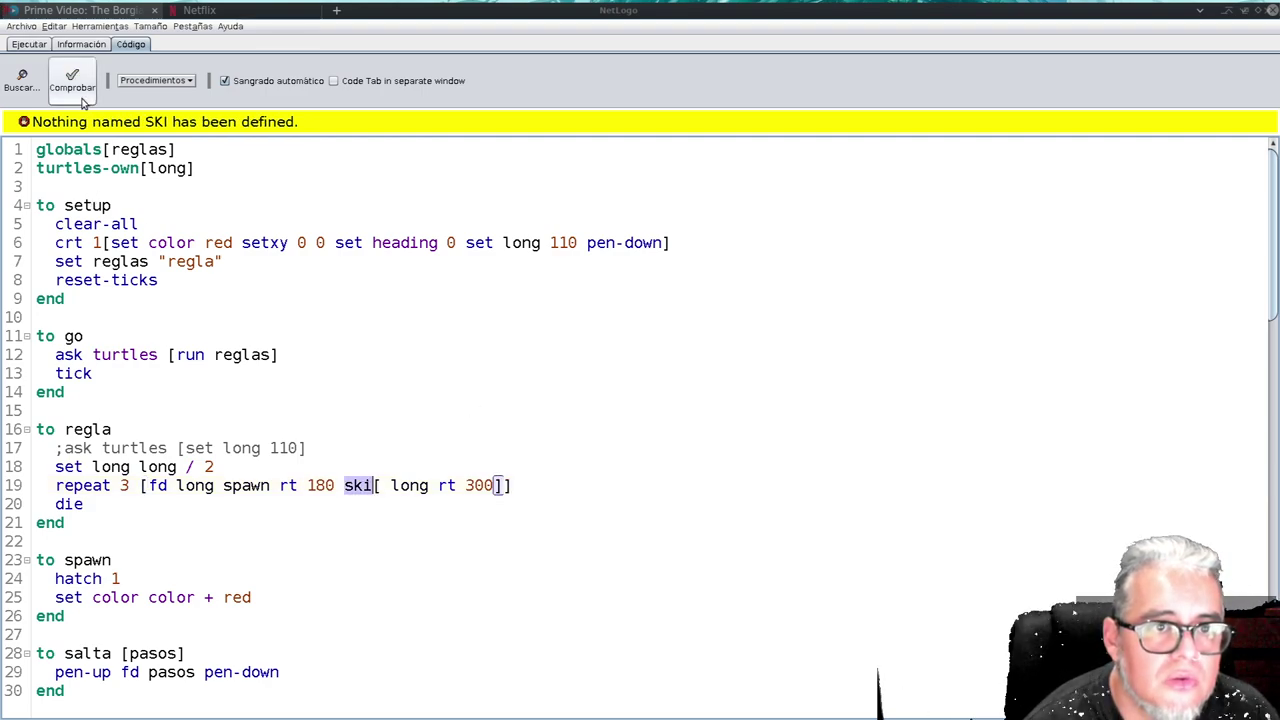
{"action": "left_click", "coordinate": [378, 485]}
{"action": "key", "text": "BackSpace"}
{"action": "key", "text": "BackSpace"}
{"action": "type", "text": "alta"}
{"action": "left_click", "coordinate": [80, 70]}
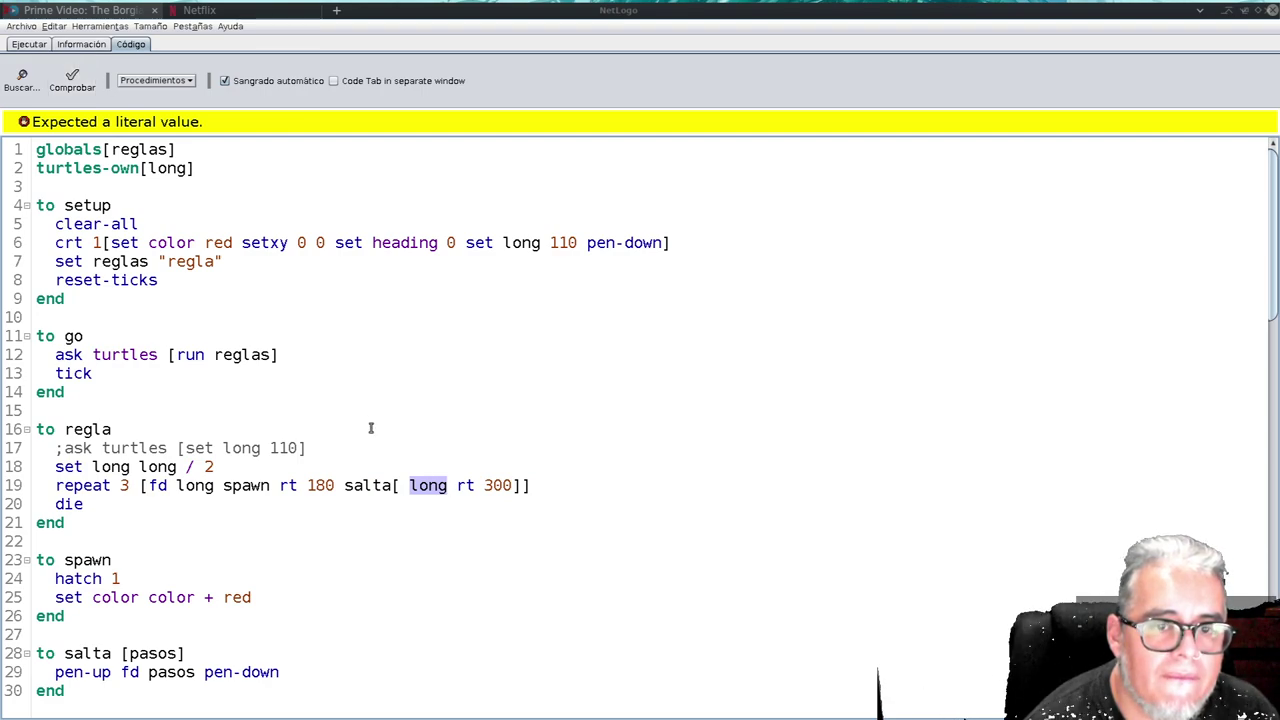
- Remove the extra brackets on line 19 until Comprobar reports no errors
{"action": "left_click", "coordinate": [394, 486]}
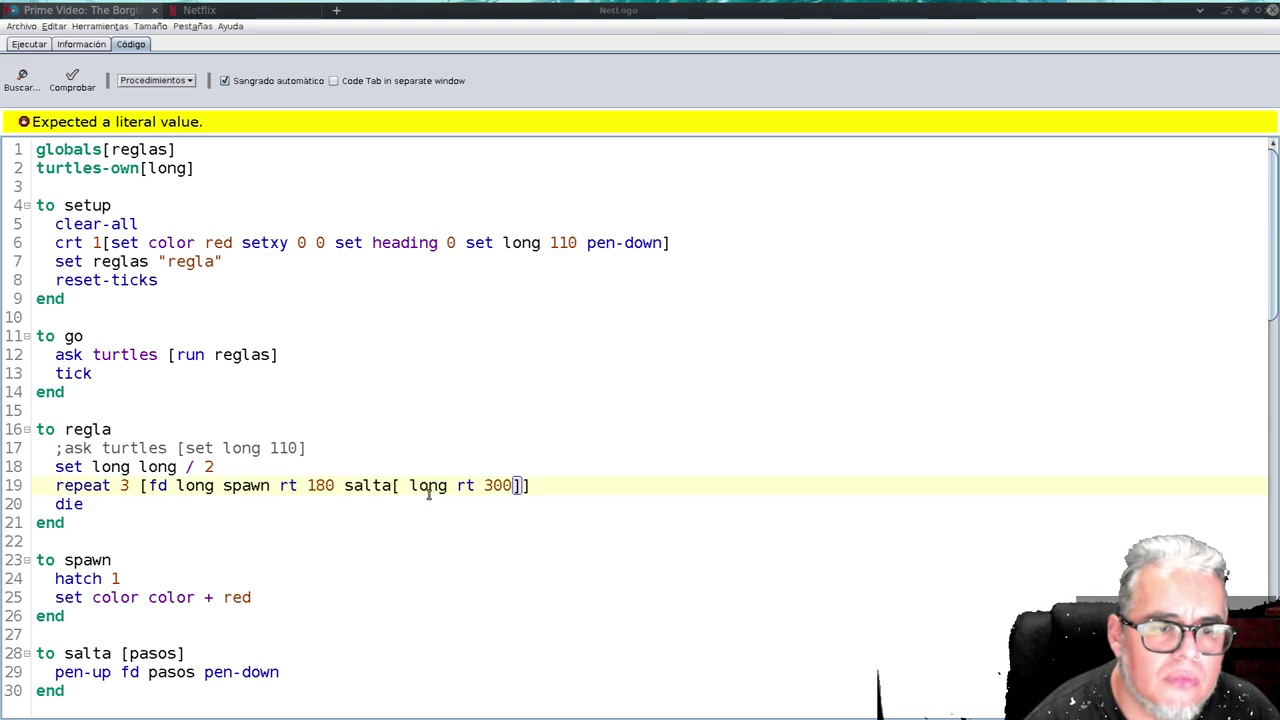
{"action": "scroll", "coordinate": [261, 638], "scroll_direction": "down", "scroll_amount": 2}
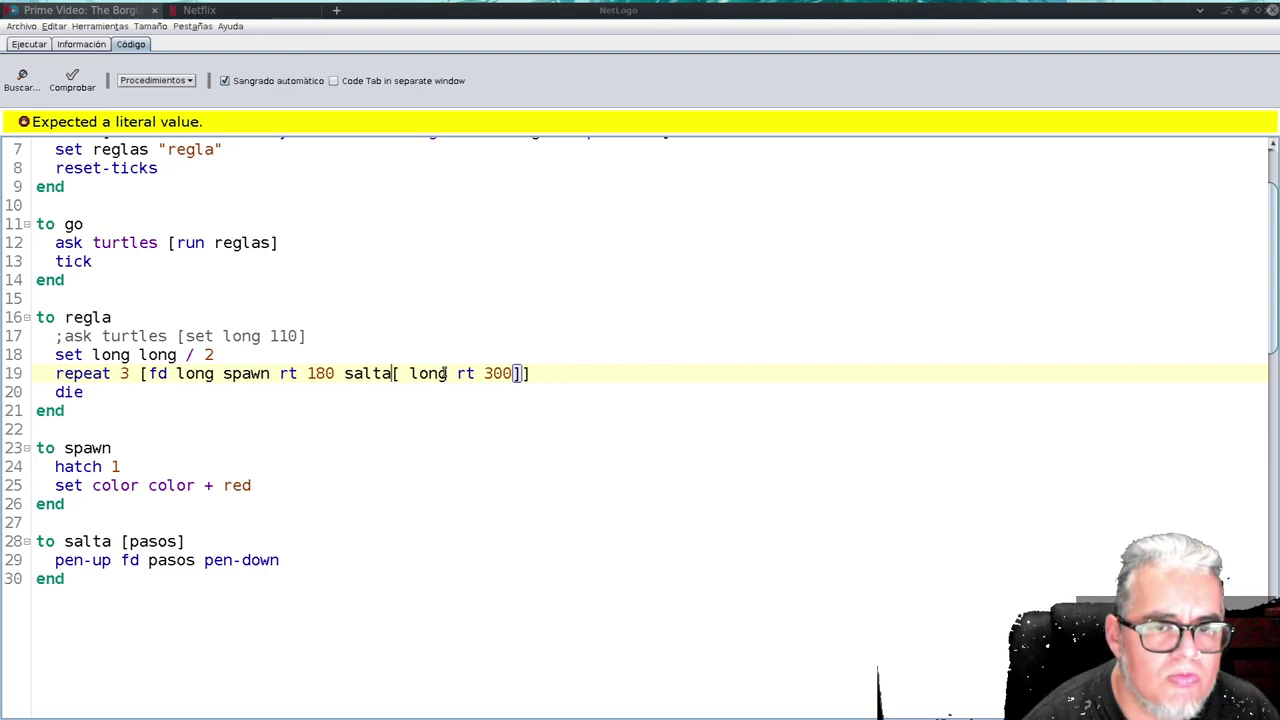
{"action": "key", "text": "Delete"}
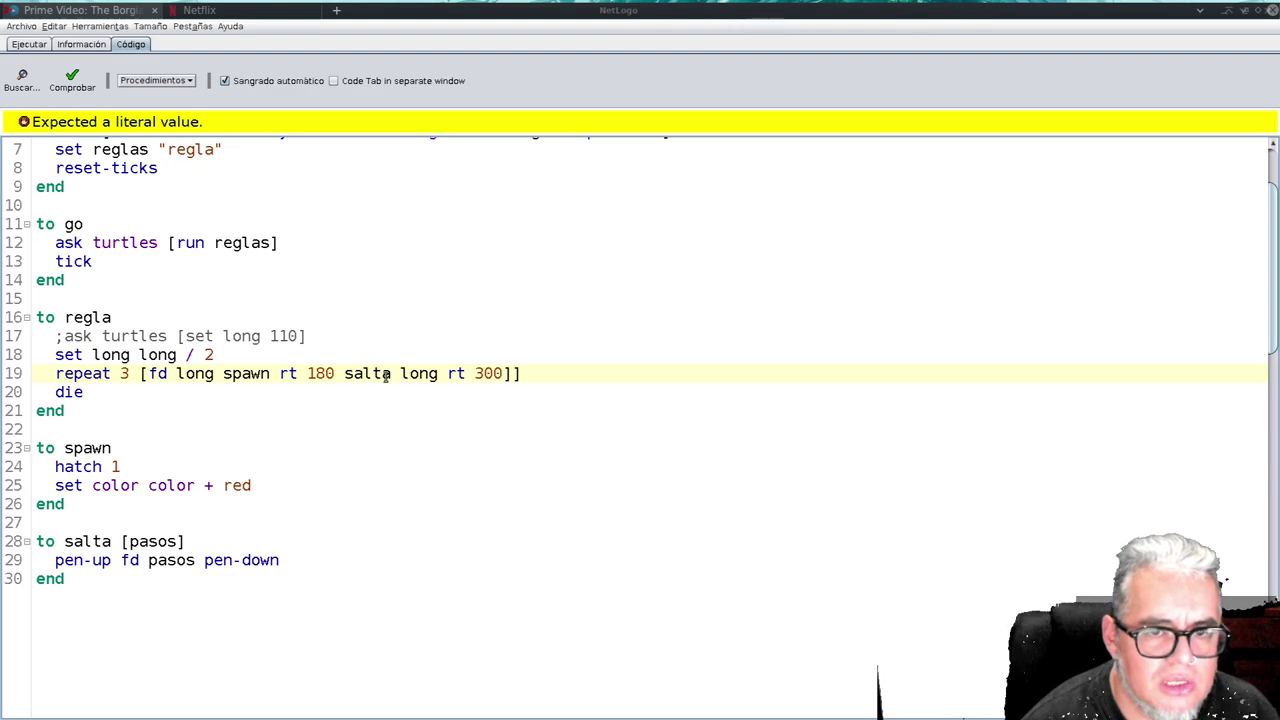
{"action": "left_click", "coordinate": [62, 87]}
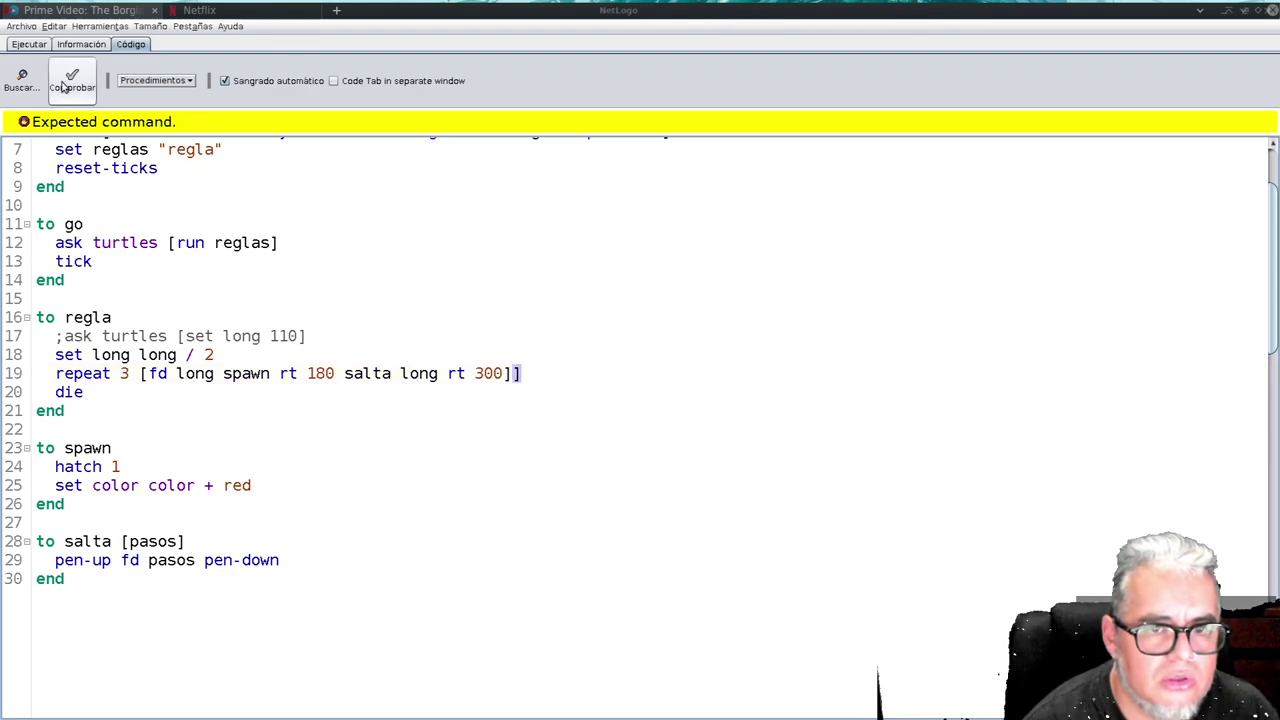
{"action": "left_click", "coordinate": [534, 375]}
{"action": "key", "text": "BackSpace"}
{"action": "left_click", "coordinate": [86, 99]}
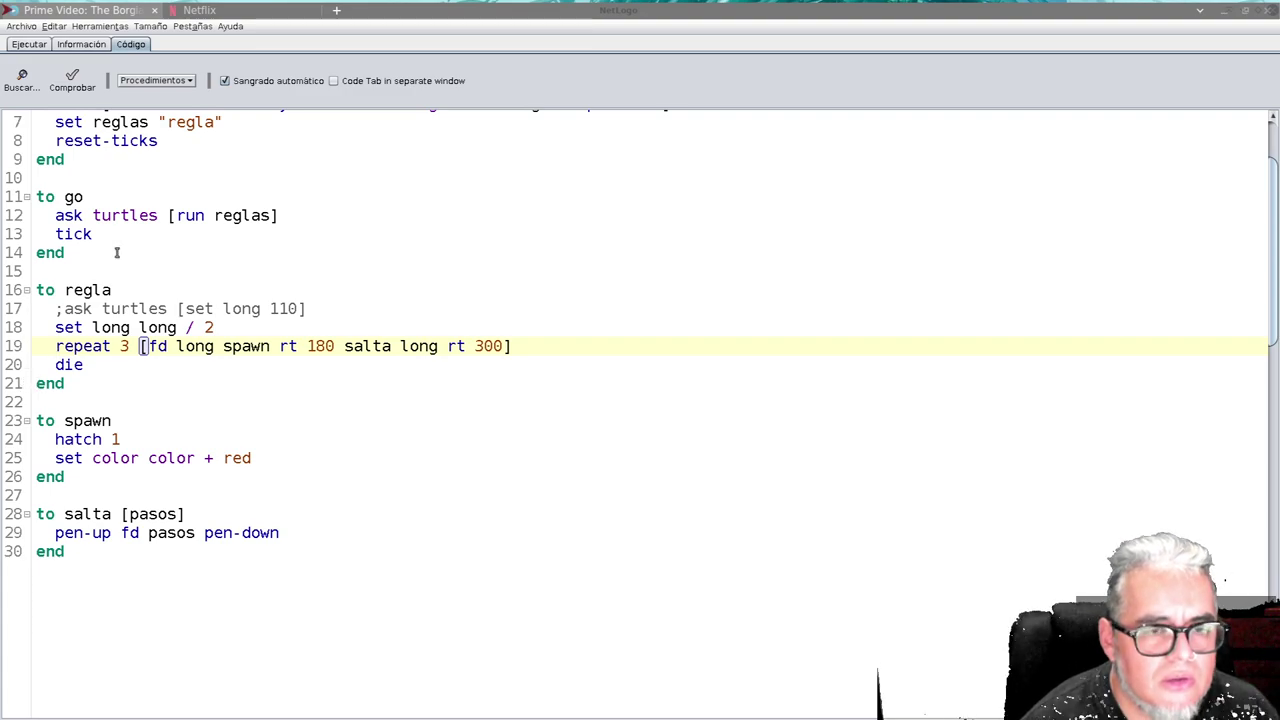
- Run one go step on the Ejecutar tab and open the view-update options
{"action": "left_click", "coordinate": [30, 44]}
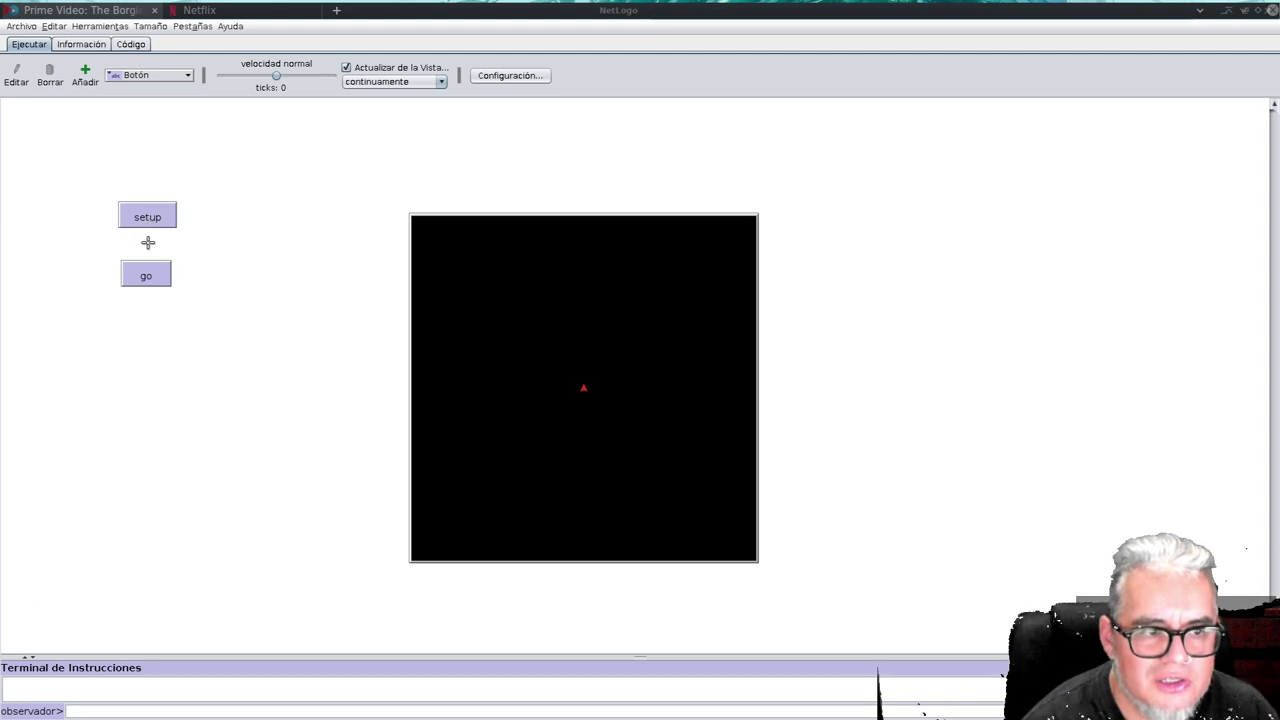
{"action": "left_click", "coordinate": [157, 277]}
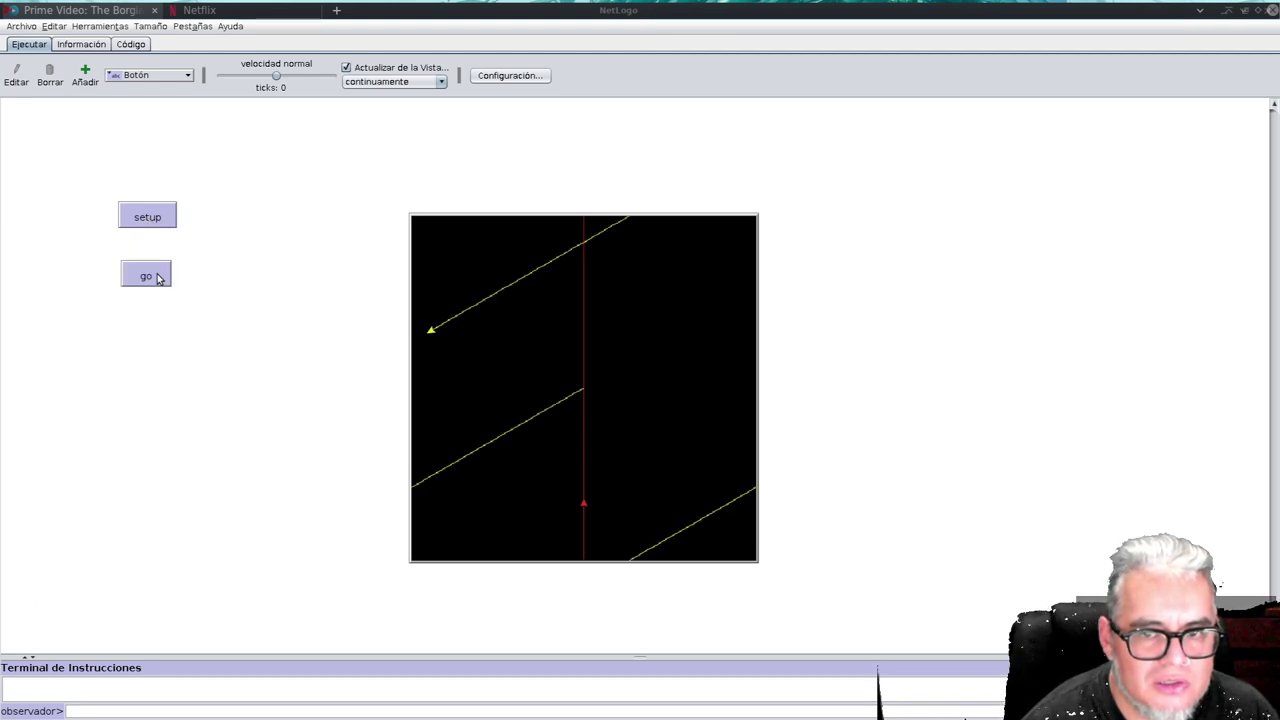
{"action": "left_click", "coordinate": [430, 81]}
- Set view updates to 'manualmente (ticks)', then rerun setup and one go step
{"action": "left_click", "coordinate": [381, 106]}
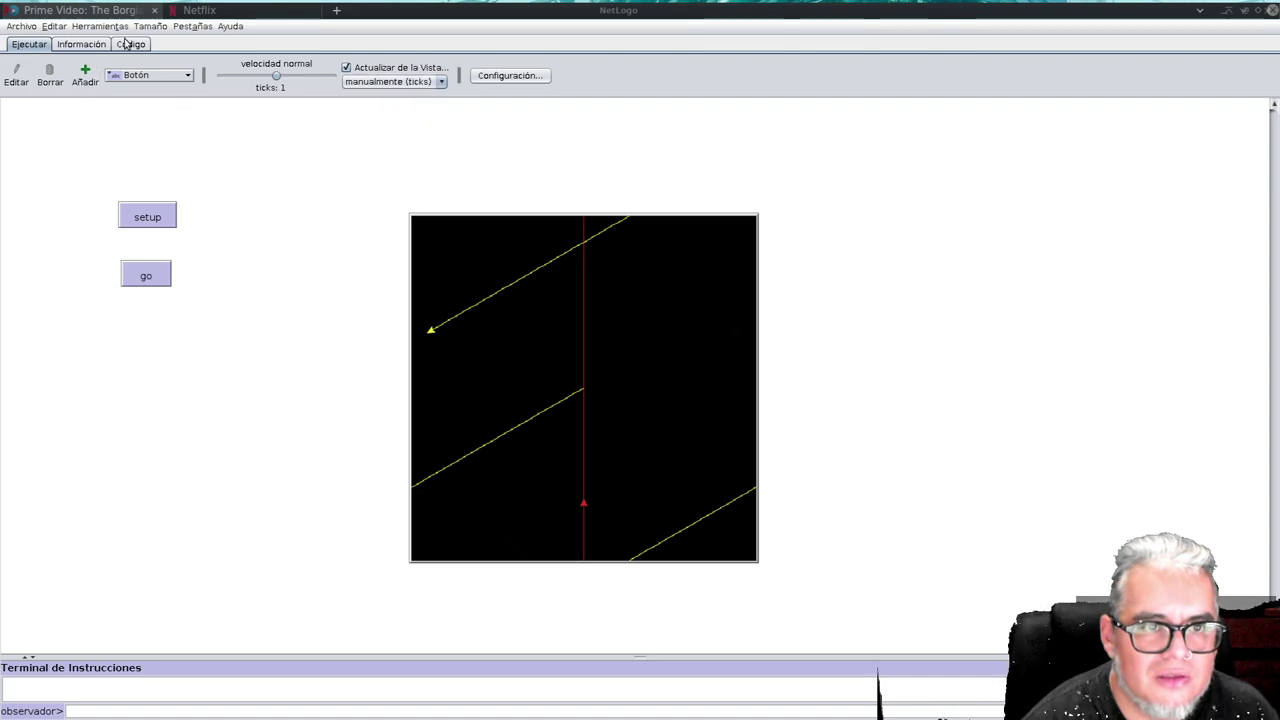
{"action": "left_click", "coordinate": [128, 44]}
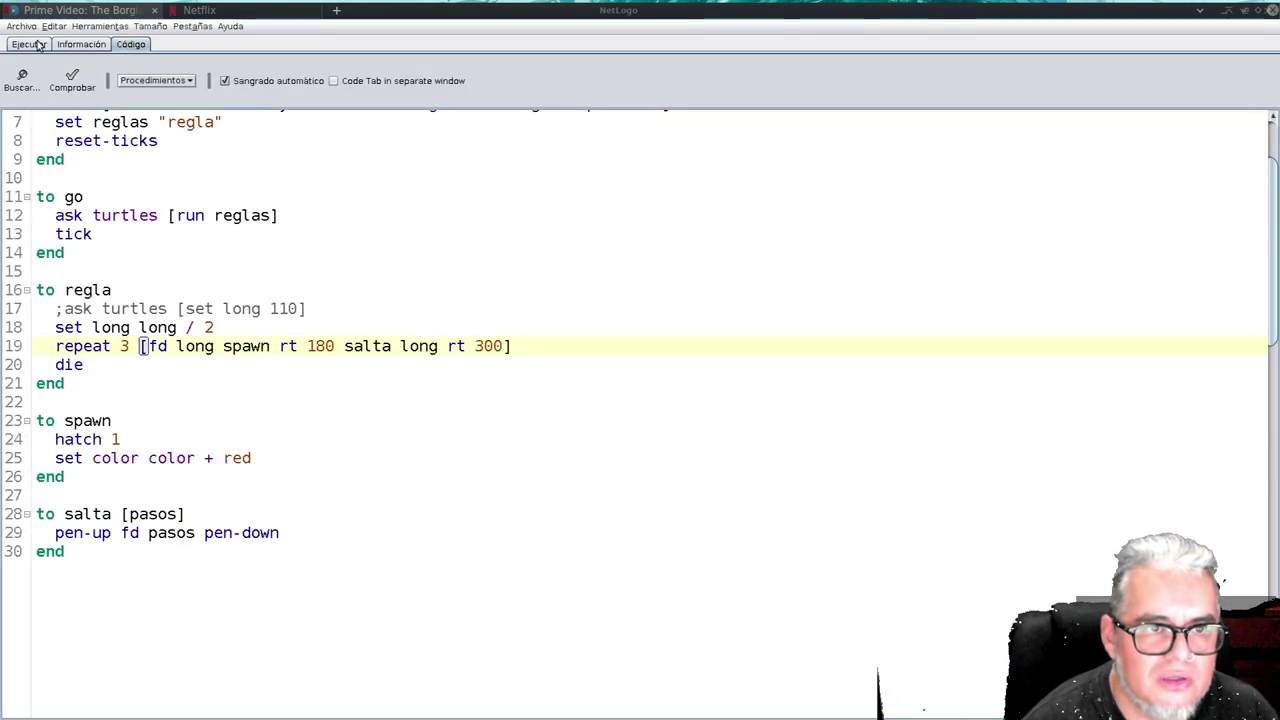
{"action": "left_click", "coordinate": [46, 46]}
{"action": "left_click", "coordinate": [147, 217]}
{"action": "left_click", "coordinate": [156, 286]}
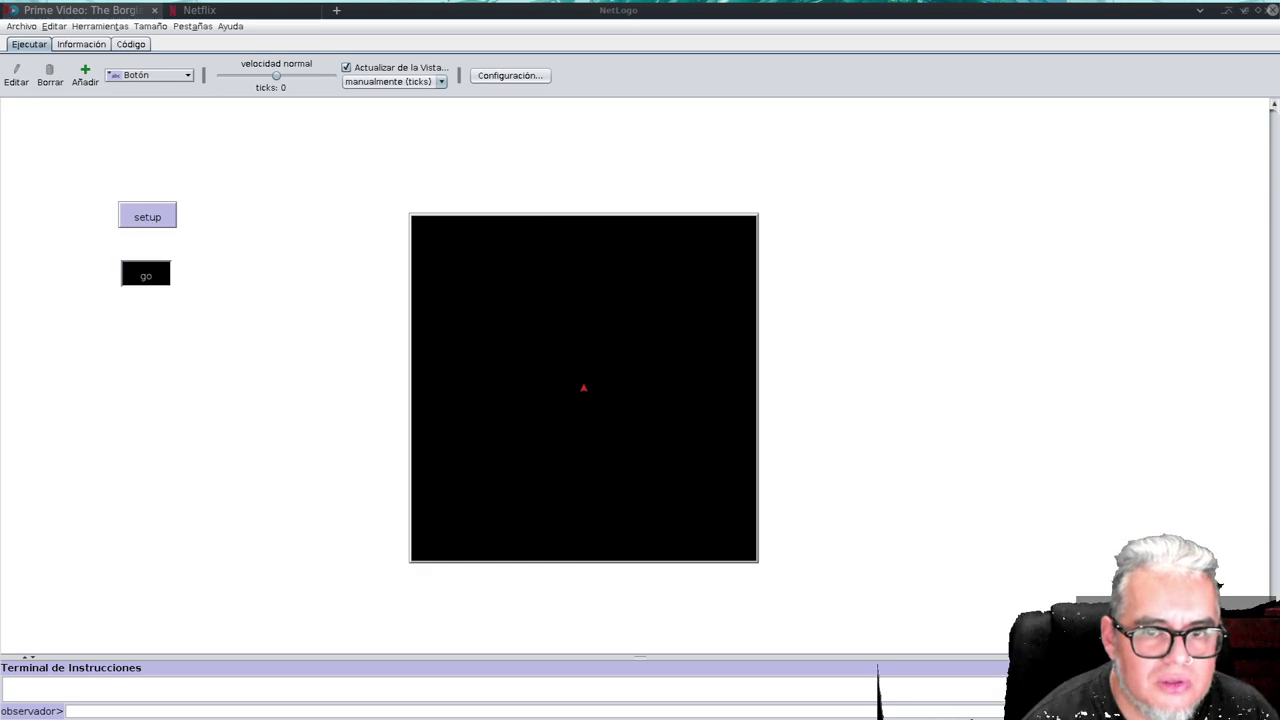
- Change the setxy starting y-coordinate on line 6 from 0 to -25
{"action": "left_click", "coordinate": [130, 45]}
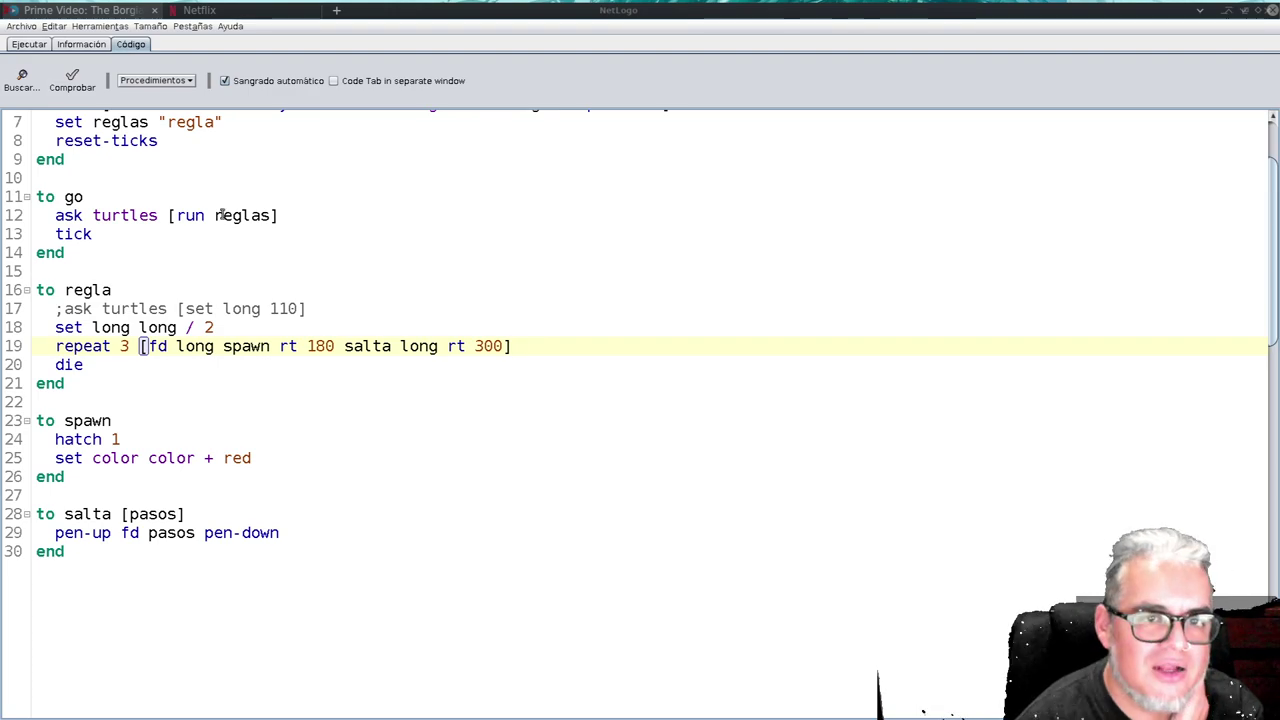
{"action": "scroll", "coordinate": [232, 297], "scroll_direction": "up", "scroll_amount": 2}
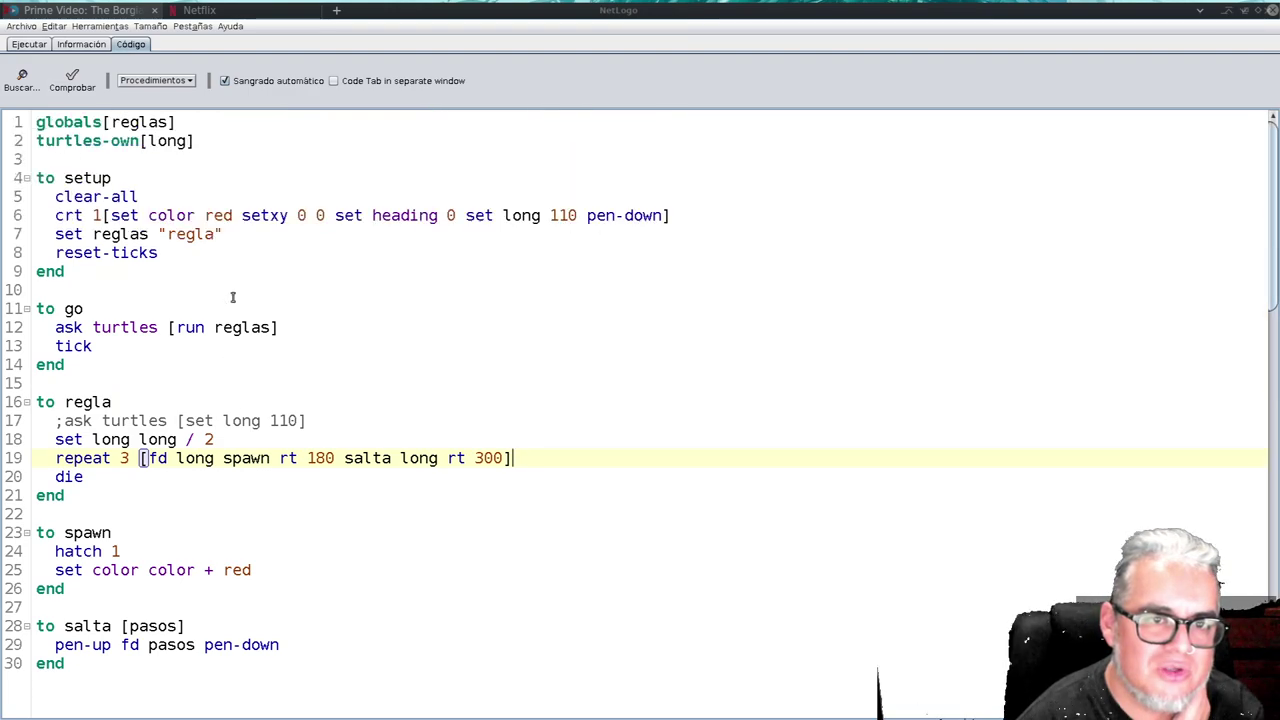
{"action": "left_click", "coordinate": [324, 215]}
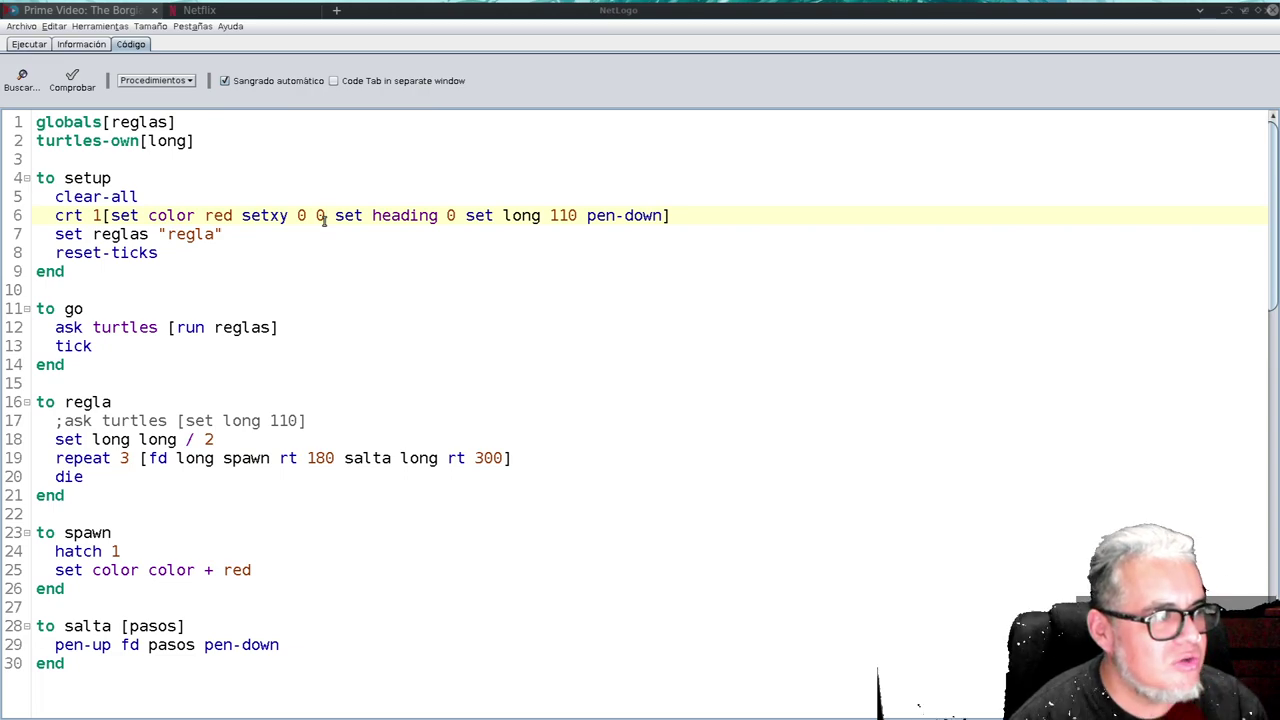
{"action": "key", "text": "BackSpace"}
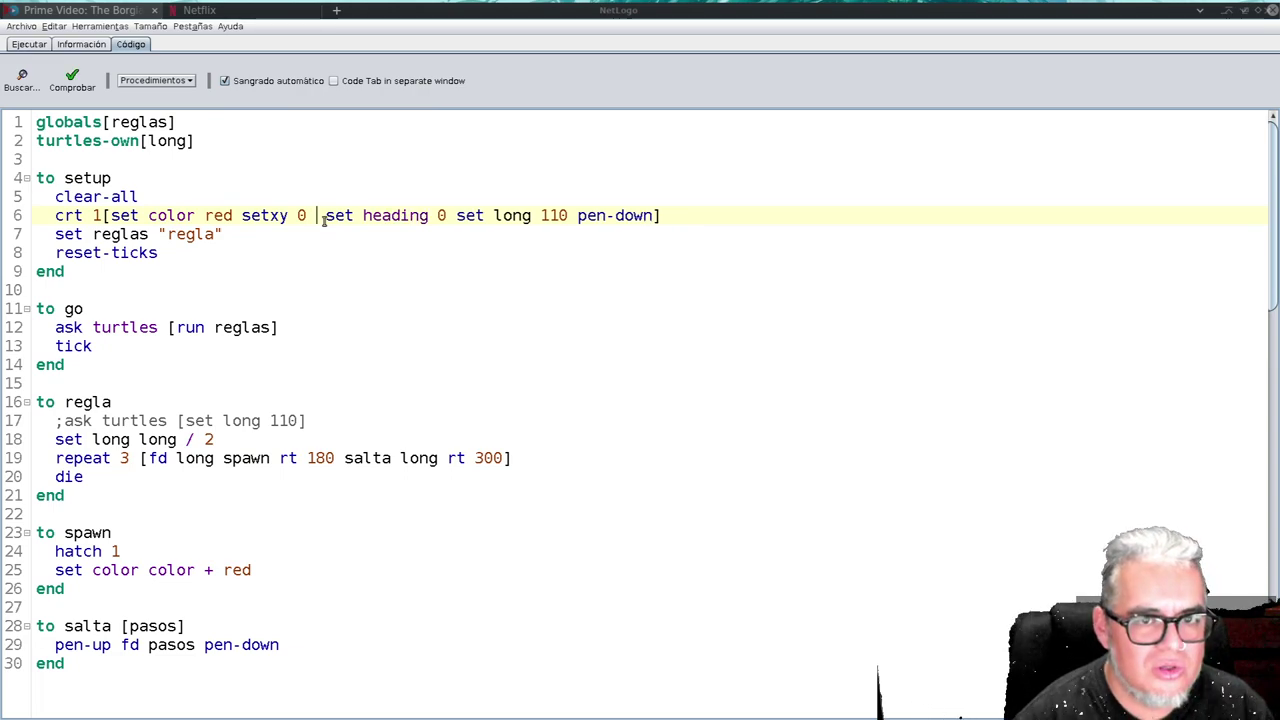
{"action": "type", "text": "-25"}
- Check the code, then run setup and go several times from the new start
{"action": "left_click", "coordinate": [60, 76]}
{"action": "left_click", "coordinate": [46, 45]}
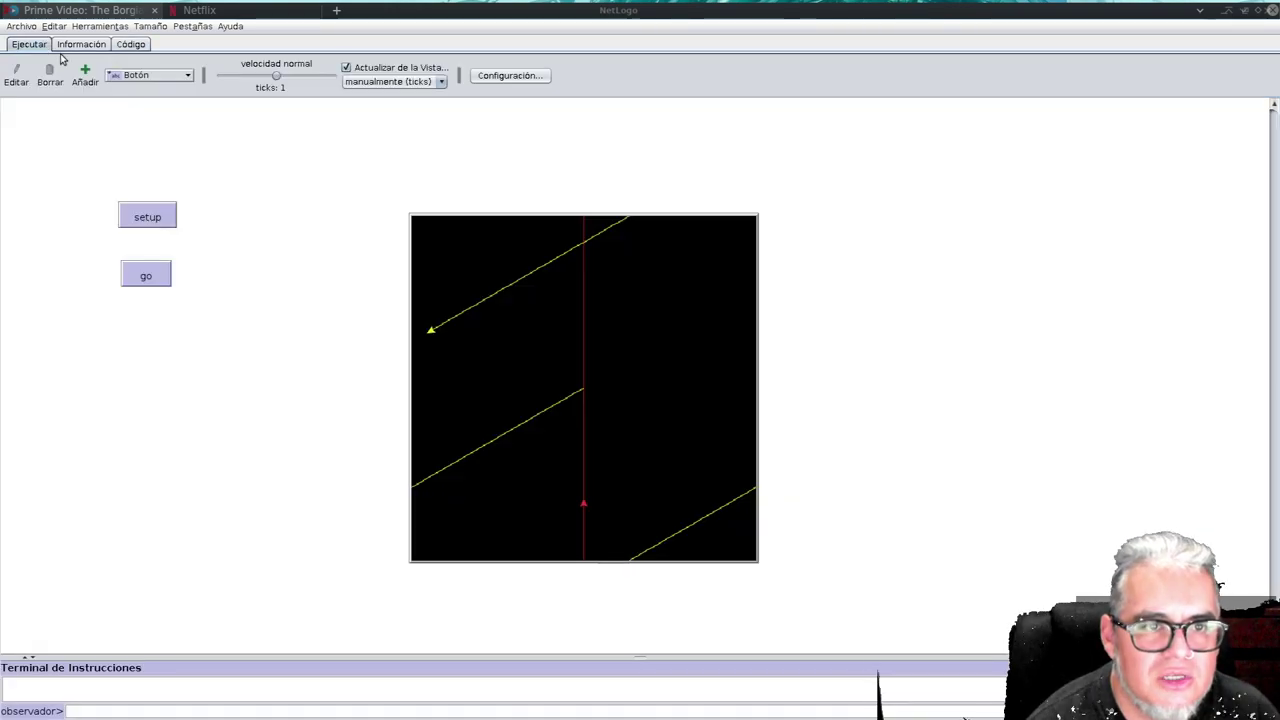
{"action": "left_click", "coordinate": [150, 215]}
{"action": "left_click", "coordinate": [148, 276]}
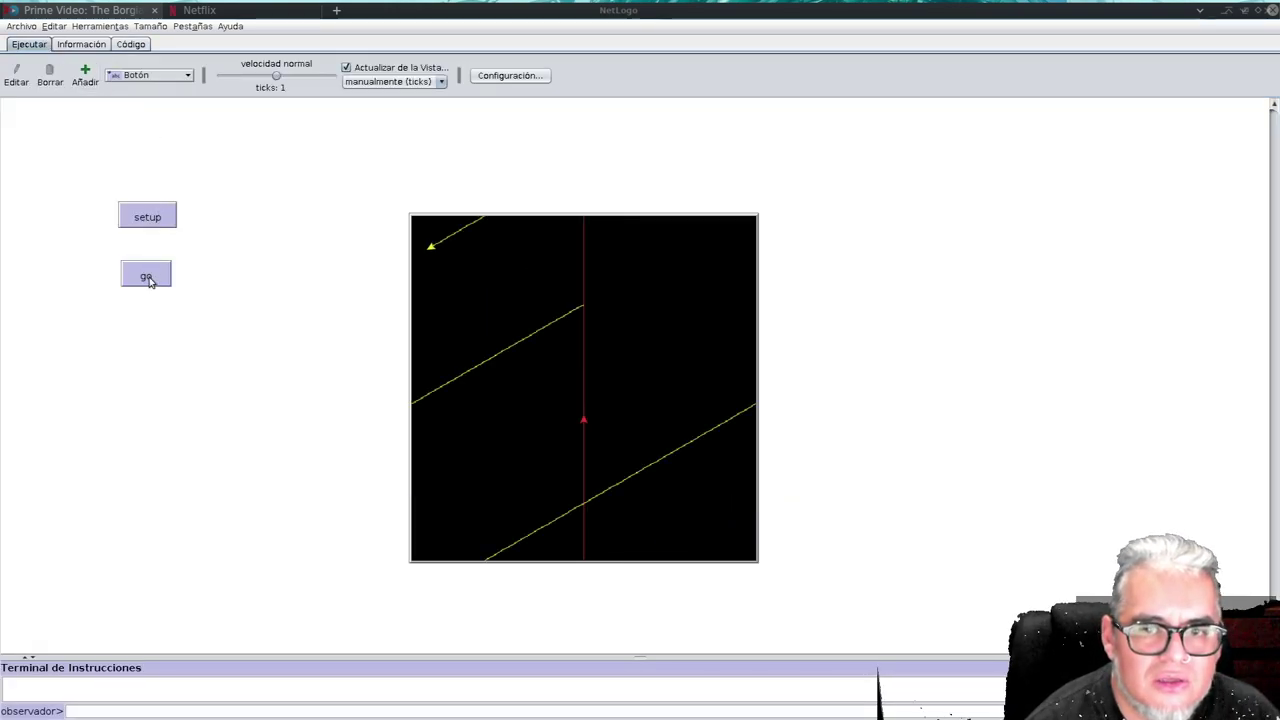
{"action": "left_click", "coordinate": [150, 218]}
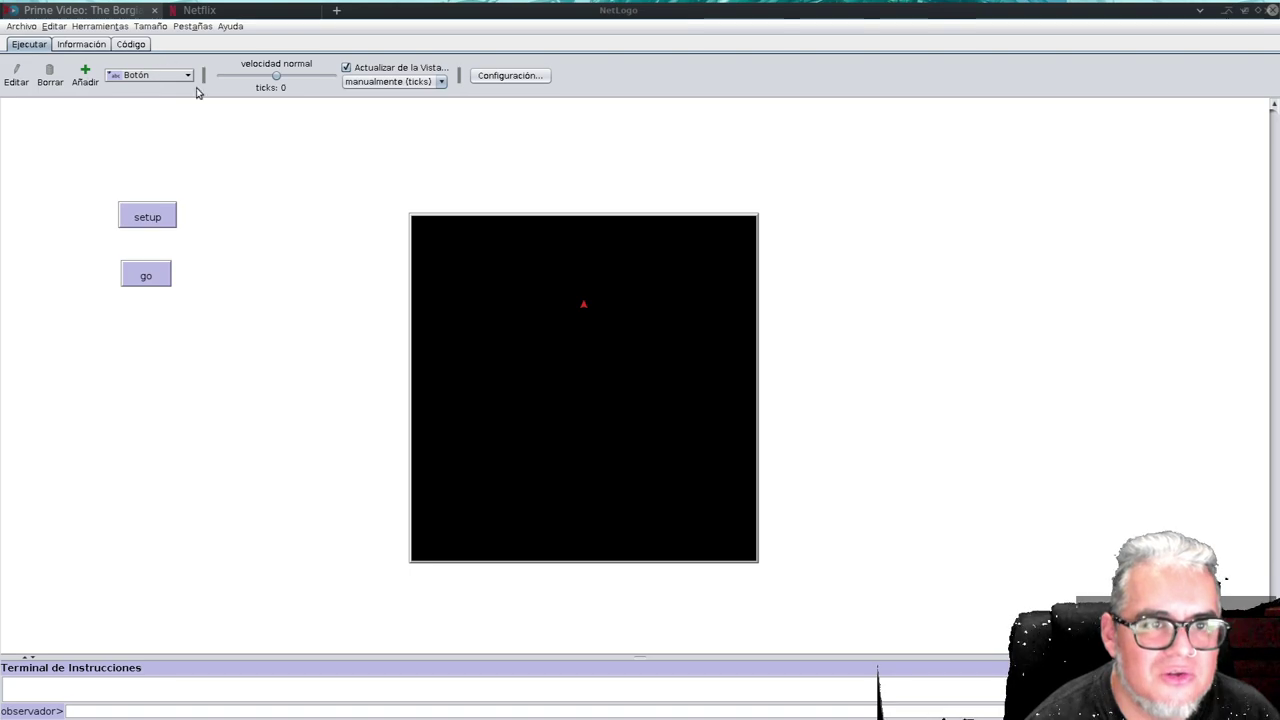
{"action": "left_click", "coordinate": [157, 277]}
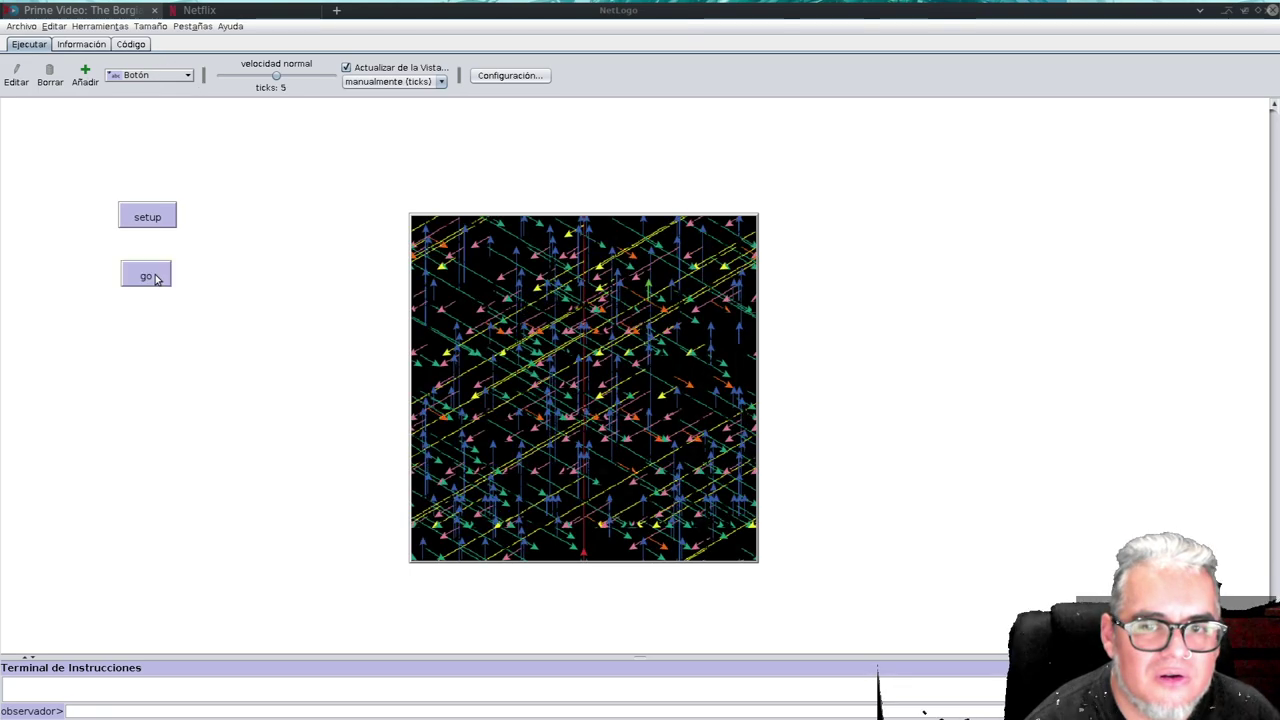
{"action": "left_click", "coordinate": [156, 279]}
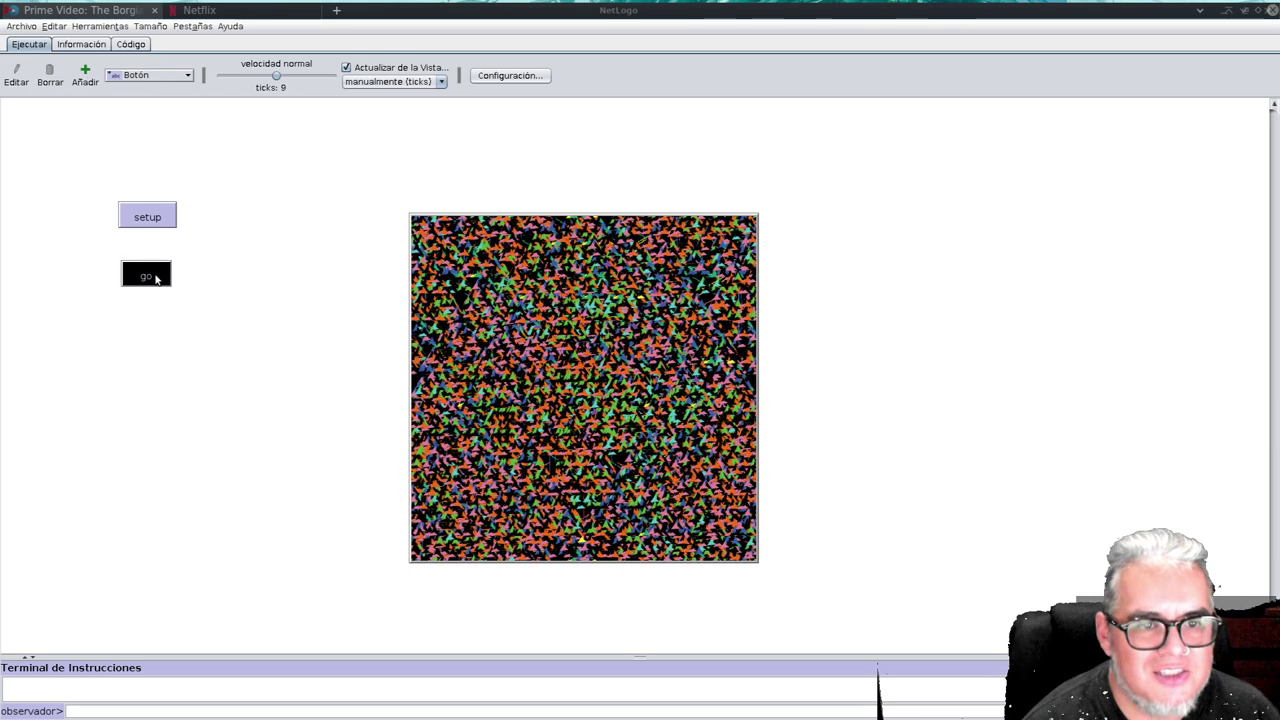
{"action": "left_click", "coordinate": [156, 279]}
- Reset the model and turn off world wrapping in the world settings
{"action": "left_click", "coordinate": [160, 224]}
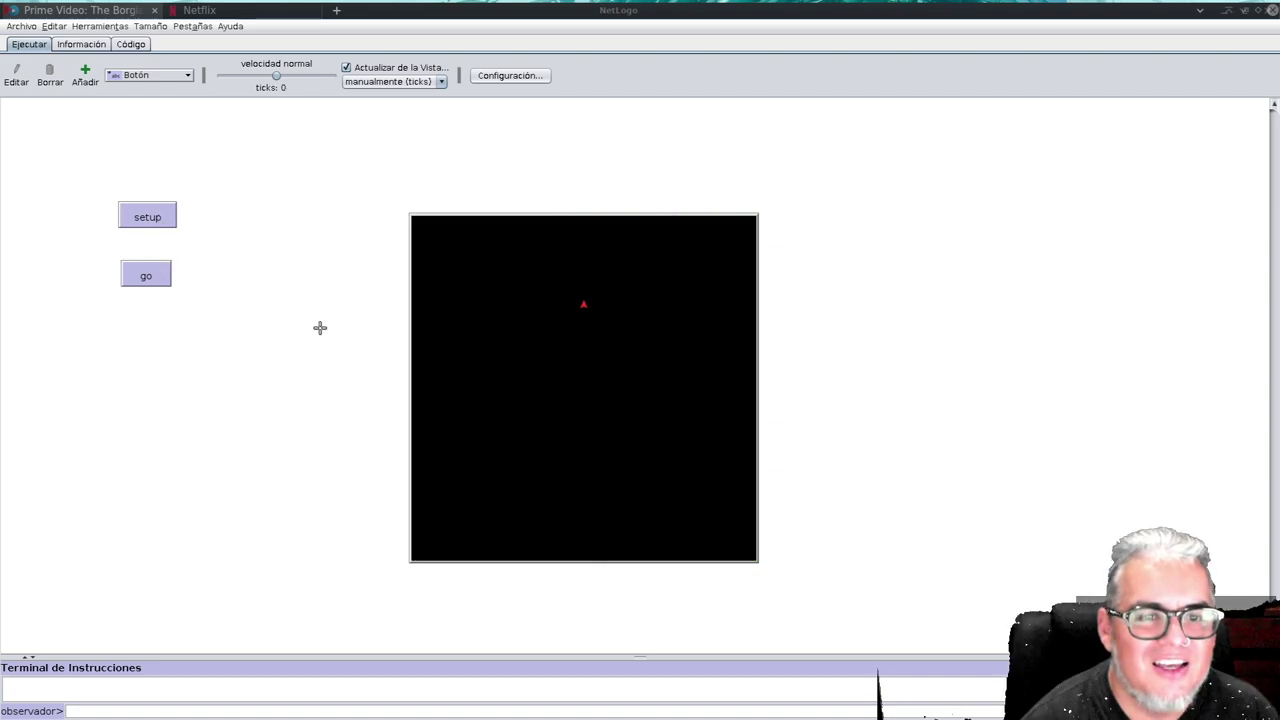
{"action": "left_click_drag", "start_coordinate": [764, 589], "coordinate": [727, 537]}
{"action": "right_click", "coordinate": [741, 547]}
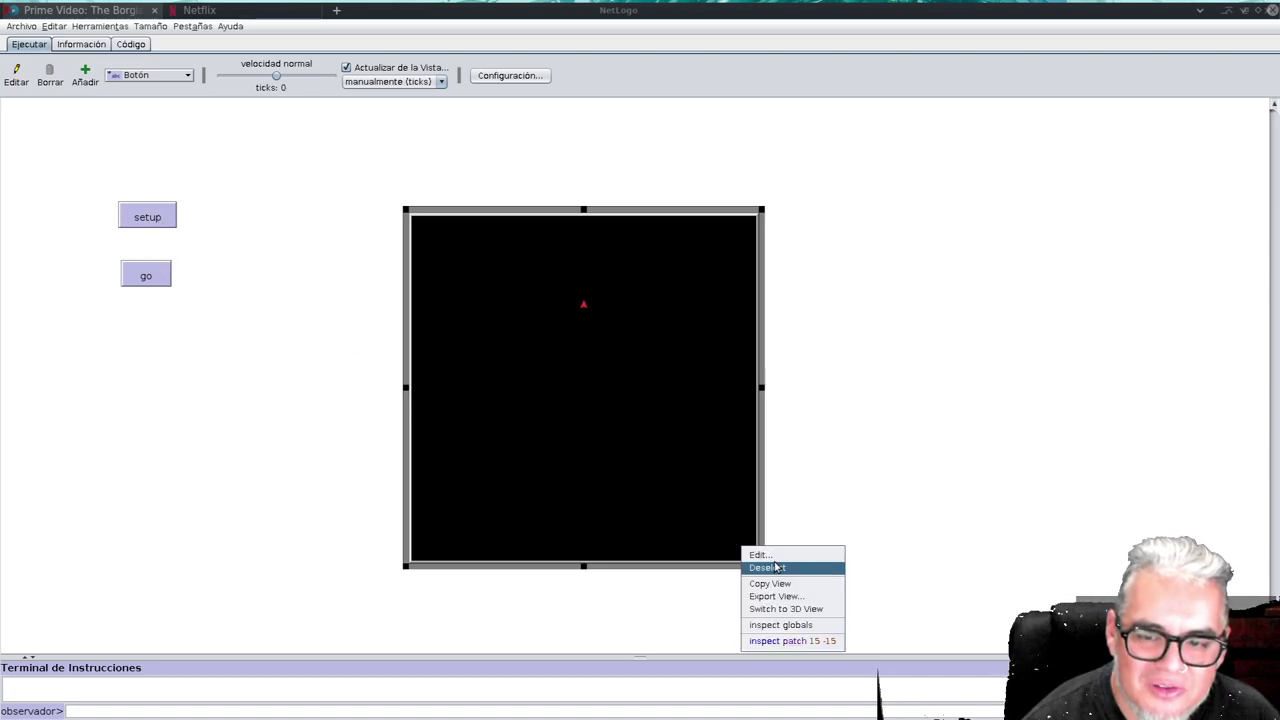
{"action": "left_click", "coordinate": [759, 555]}
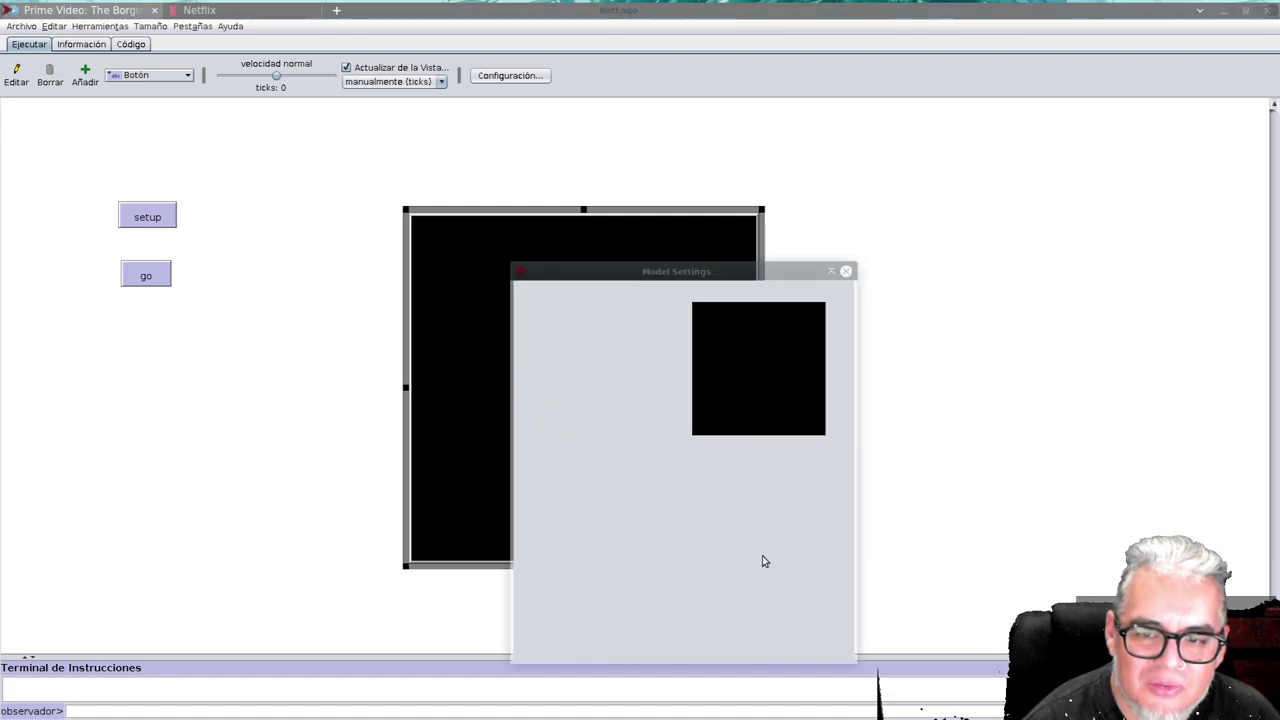
{"action": "left_click", "coordinate": [703, 469]}
{"action": "left_click", "coordinate": [626, 648]}
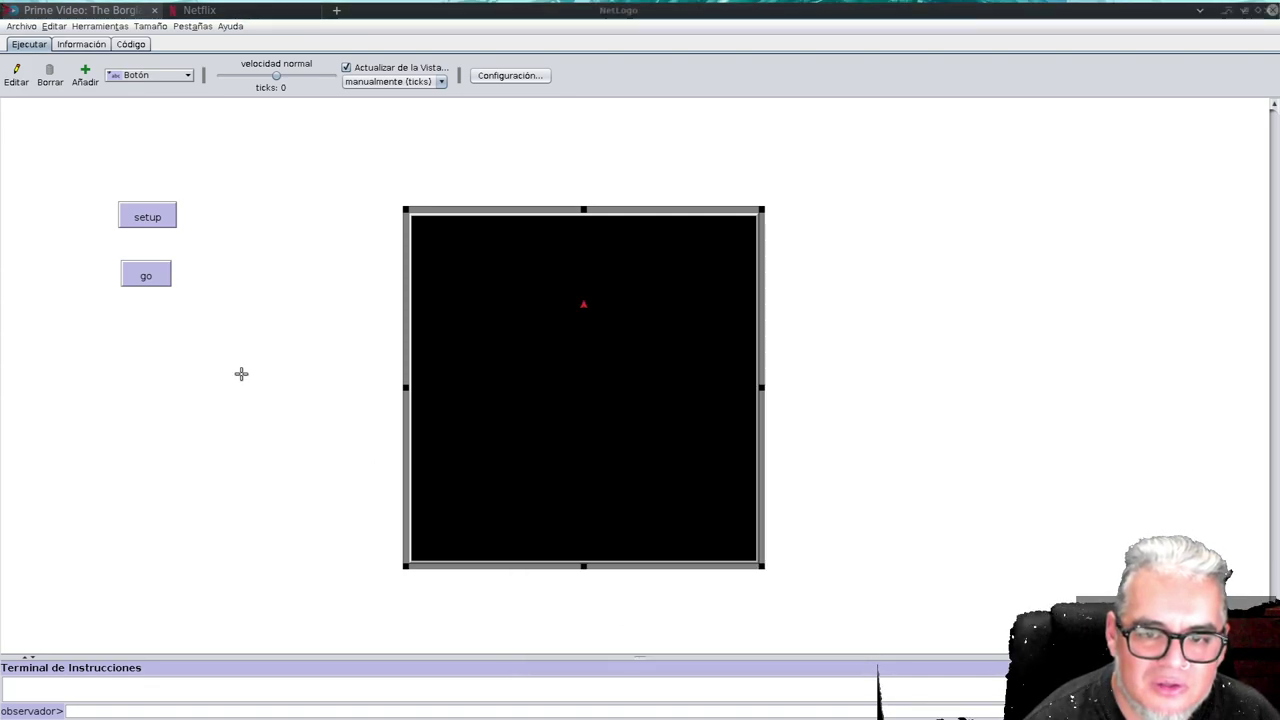
- Run setup twice, dismissing the out-of-bounds setxy runtime error each time
{"action": "left_click", "coordinate": [143, 221]}
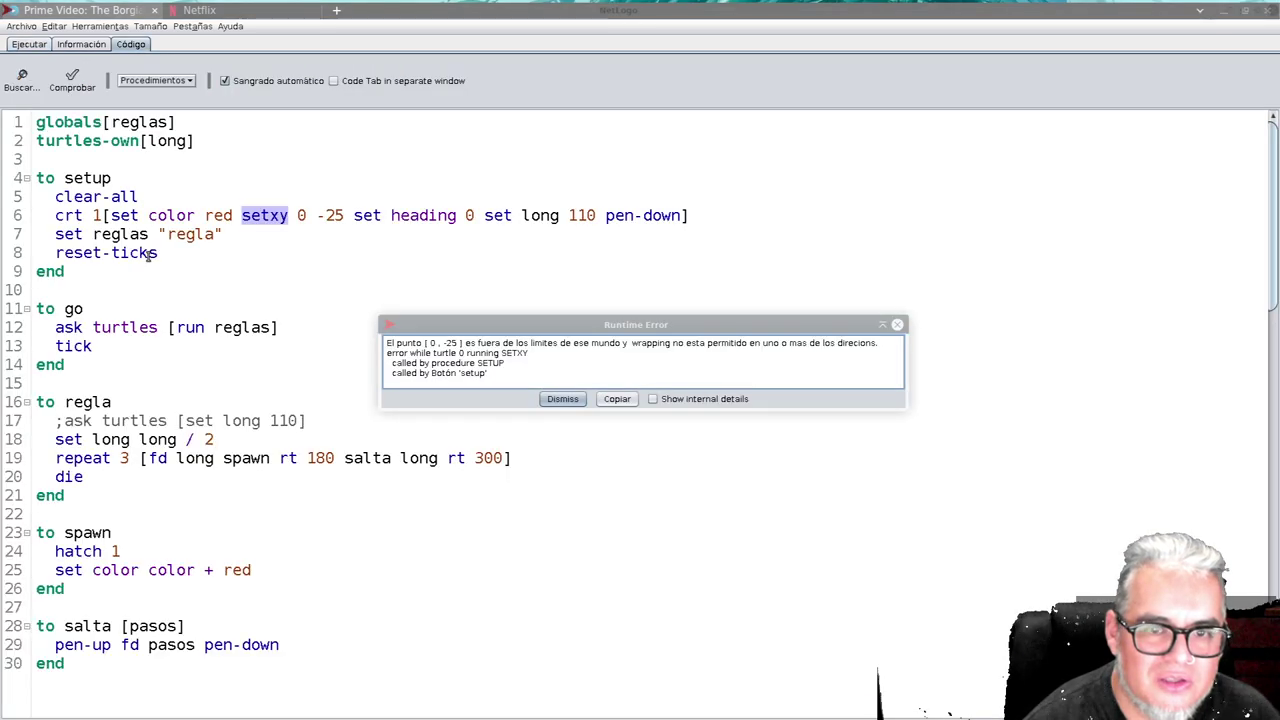
{"action": "left_click", "coordinate": [572, 398]}
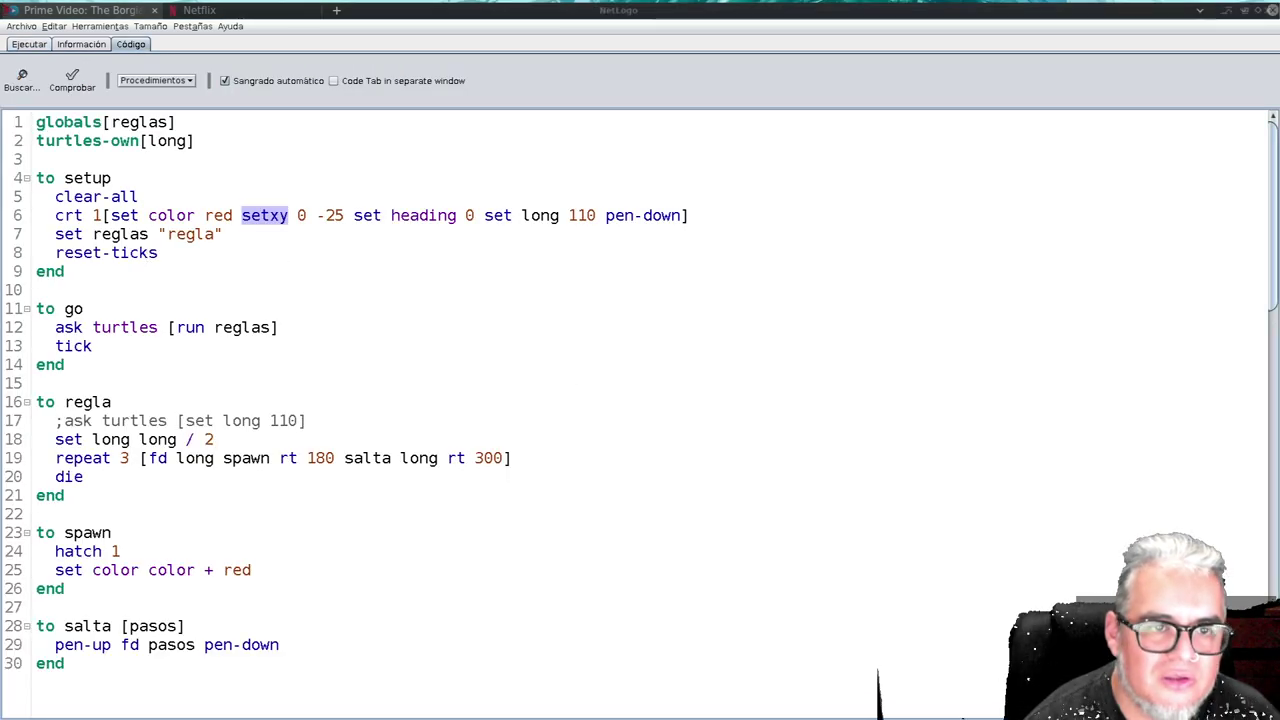
{"action": "left_click", "coordinate": [308, 284]}
{"action": "left_click", "coordinate": [40, 46]}
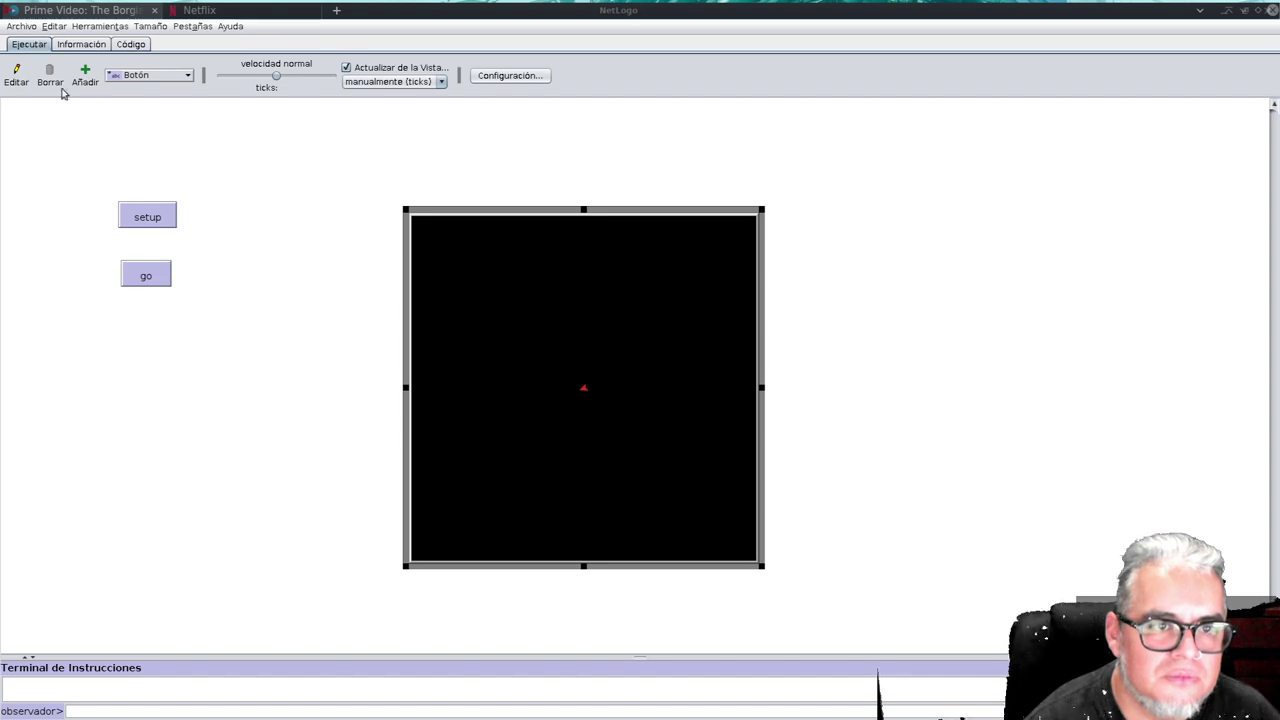
{"action": "left_click", "coordinate": [153, 215]}
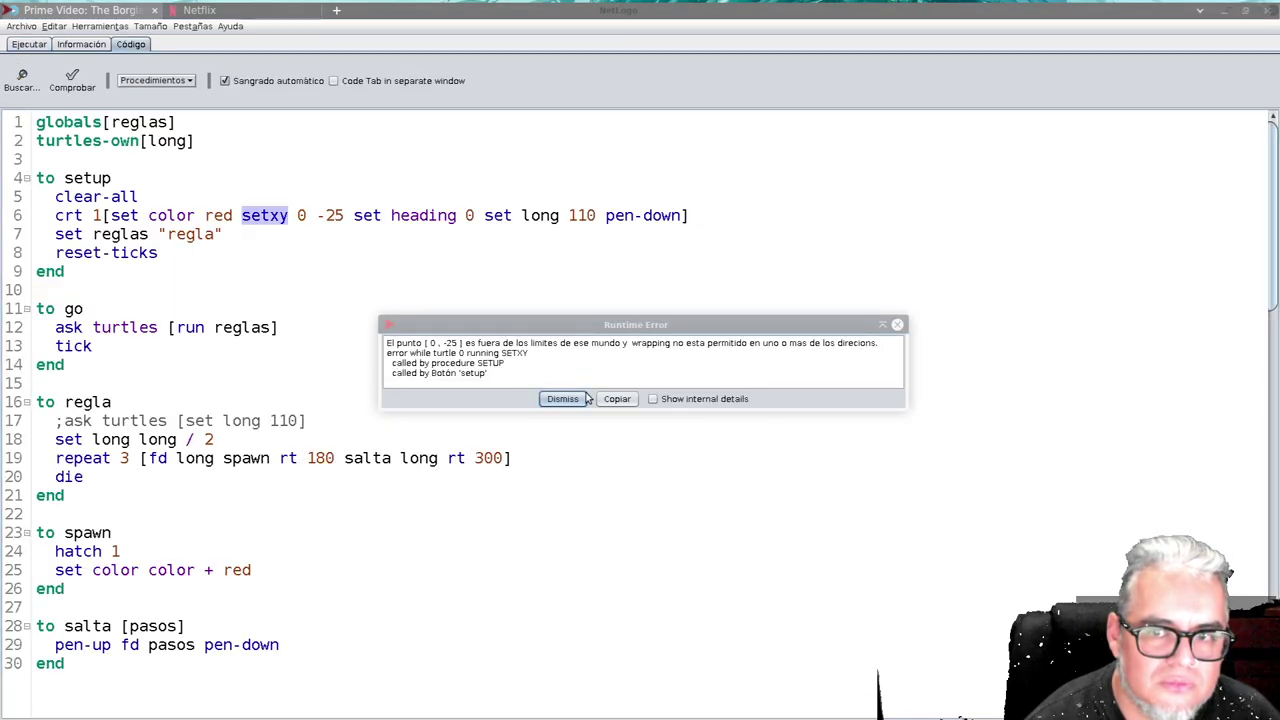
{"action": "left_click", "coordinate": [586, 398]}
{"action": "left_click", "coordinate": [259, 262]}
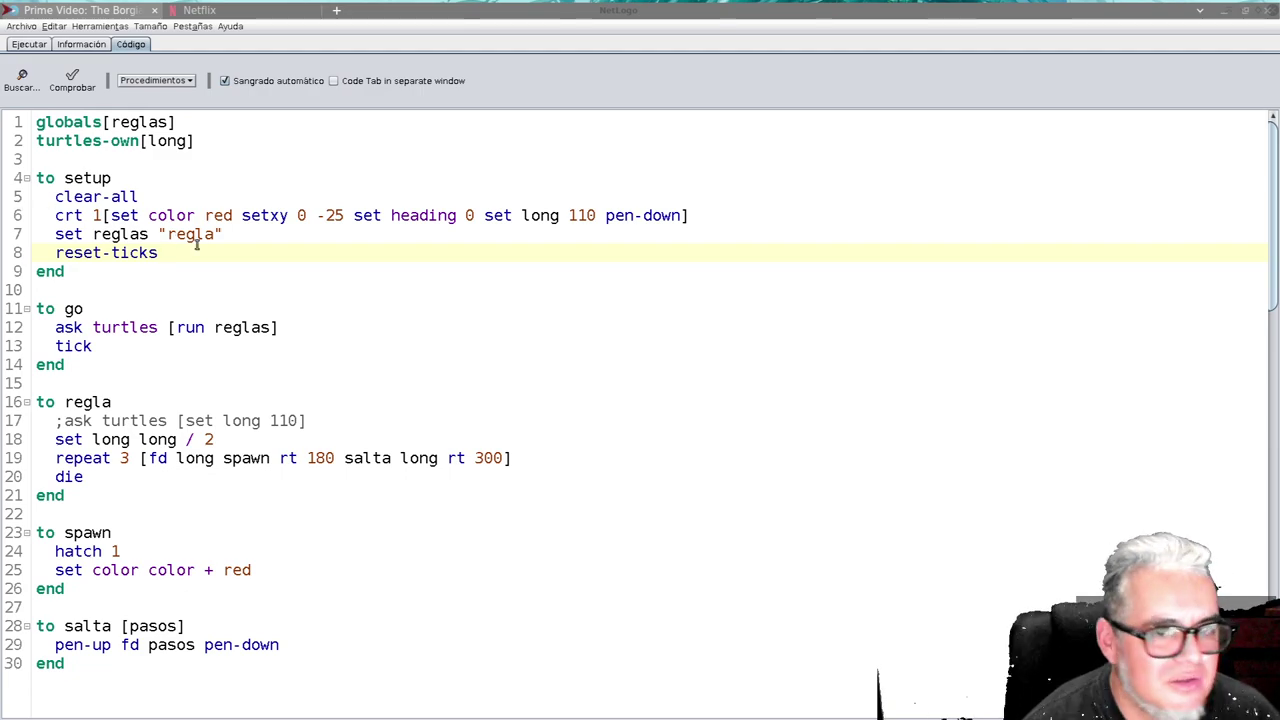
{"action": "left_click", "coordinate": [28, 44]}
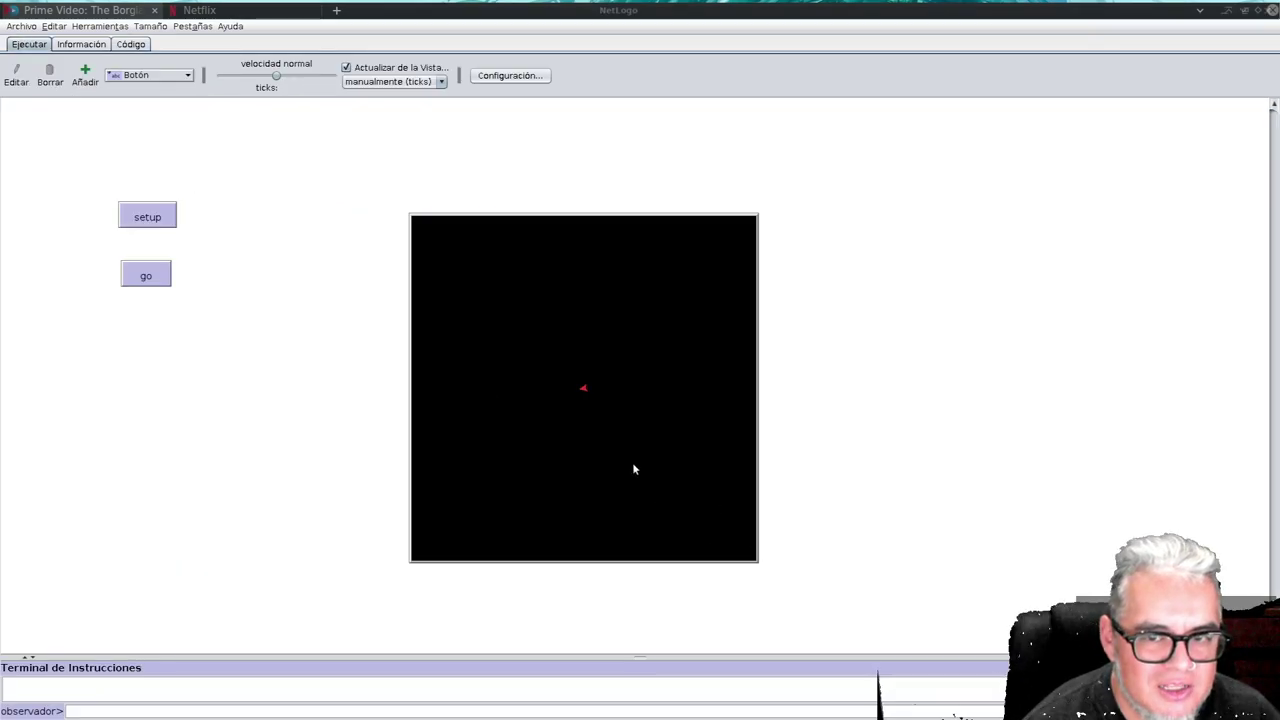
- Set max-pxcor and max-pycor to 100 and patch size to 3 in the world settings
{"action": "left_click_drag", "start_coordinate": [677, 632], "coordinate": [469, 328]}
{"action": "right_click", "coordinate": [490, 372]}
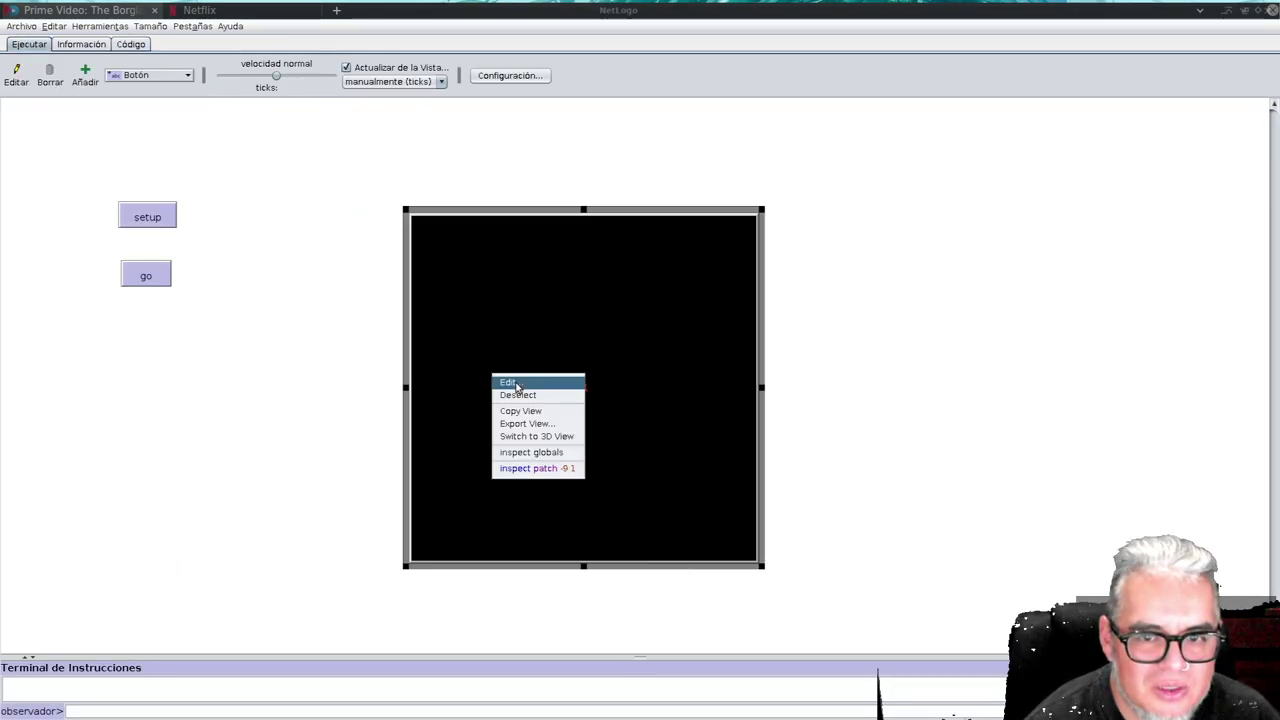
{"action": "left_click", "coordinate": [517, 384]}
{"action": "left_click", "coordinate": [706, 469]}
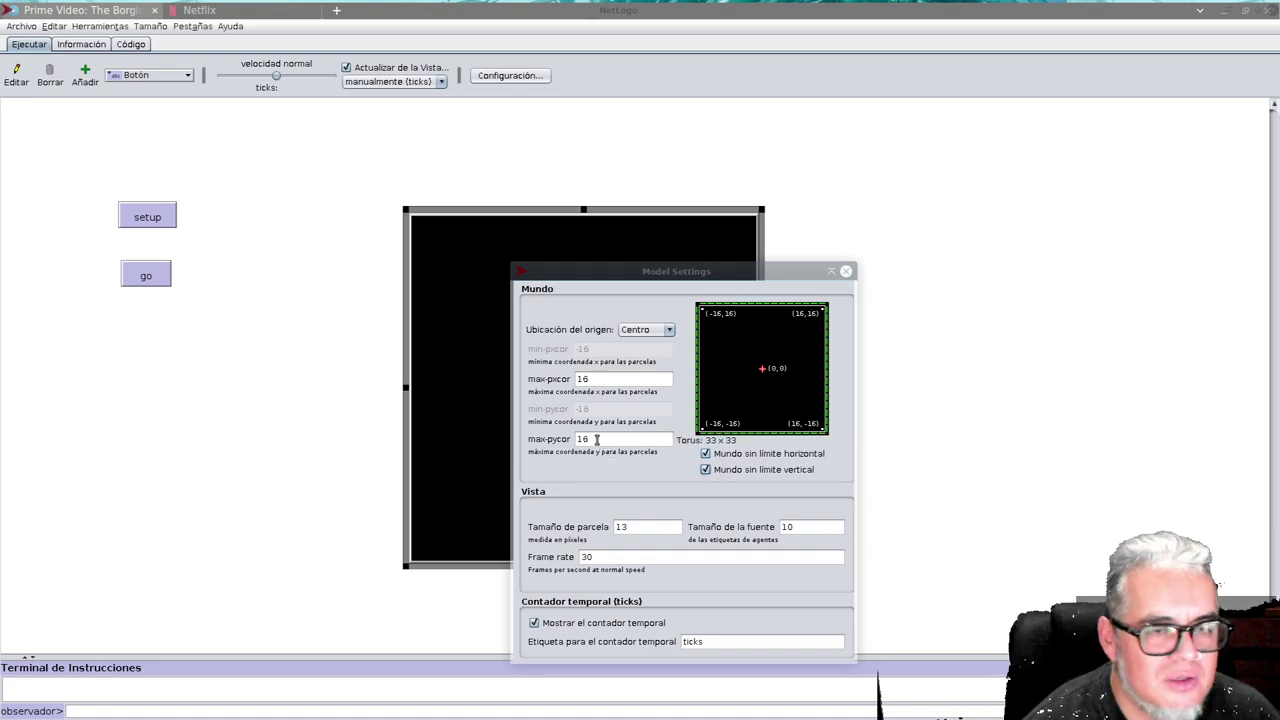
{"action": "left_click_drag", "start_coordinate": [634, 380], "coordinate": [564, 375]}
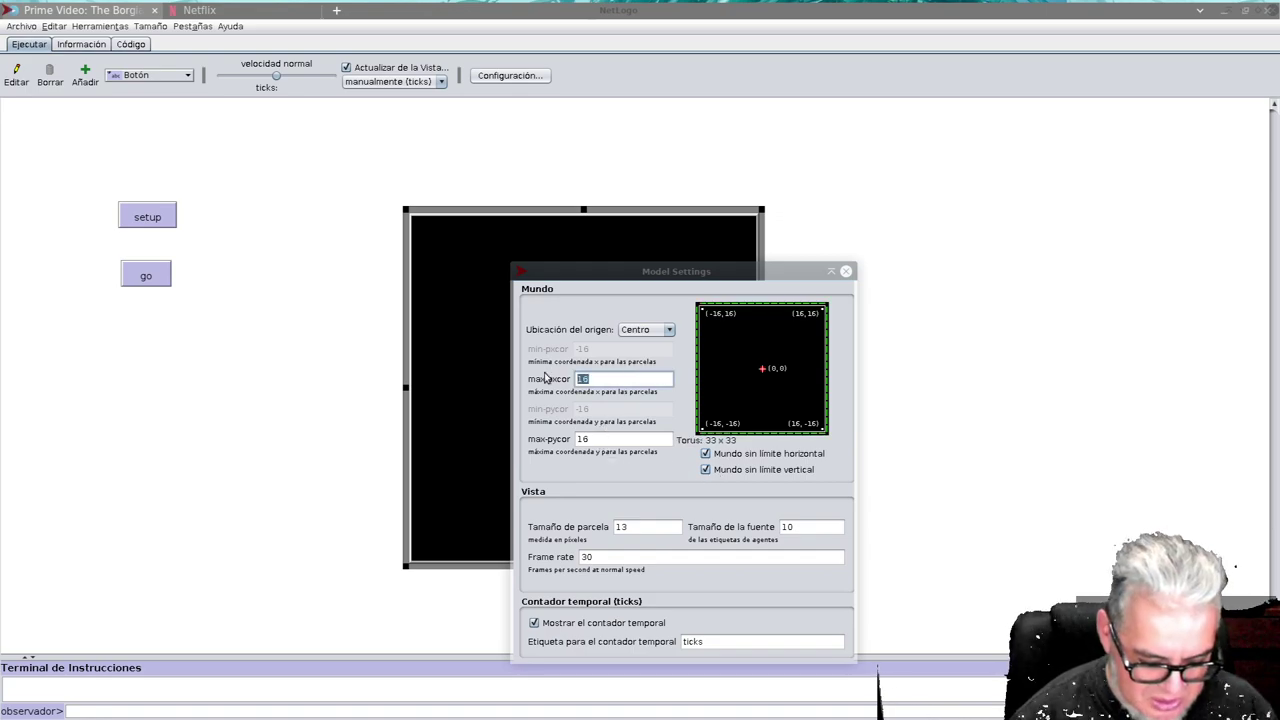
{"action": "type", "text": "100"}
{"action": "left_click_drag", "start_coordinate": [629, 440], "coordinate": [549, 440]}
{"action": "type", "text": "100"}
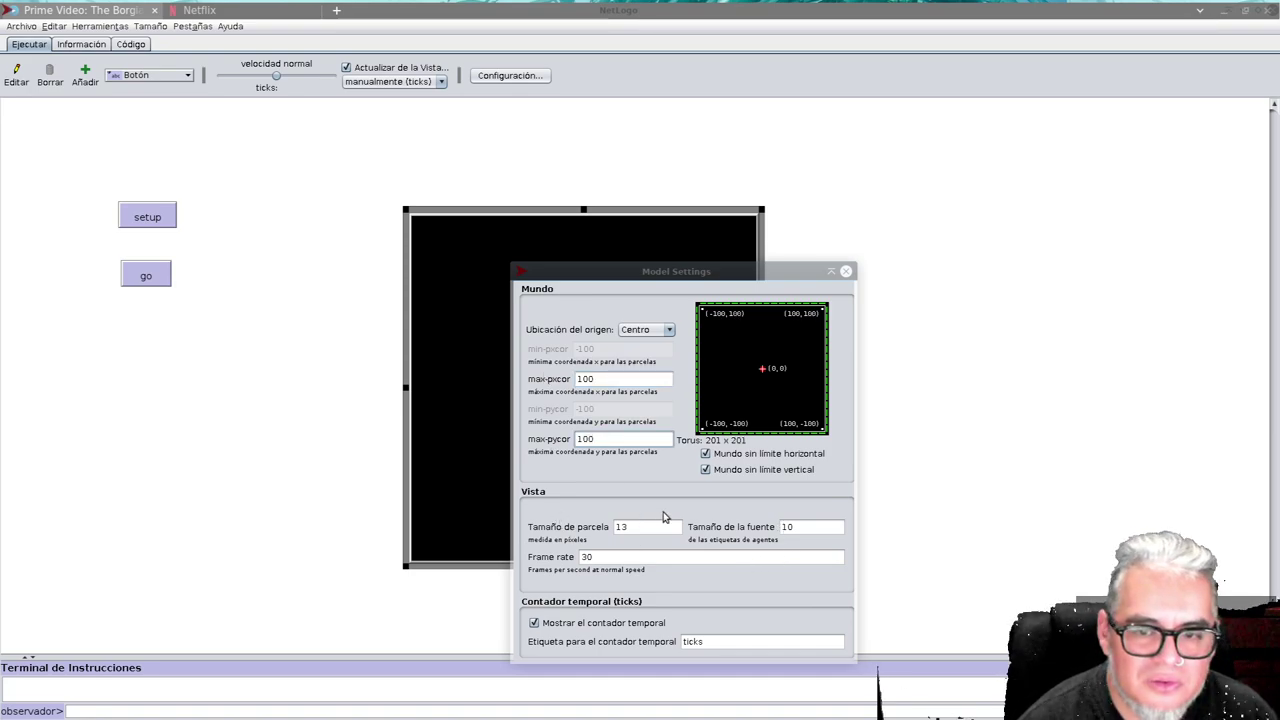
{"action": "double_click", "coordinate": [623, 524]}
{"action": "type", "text": "3"}
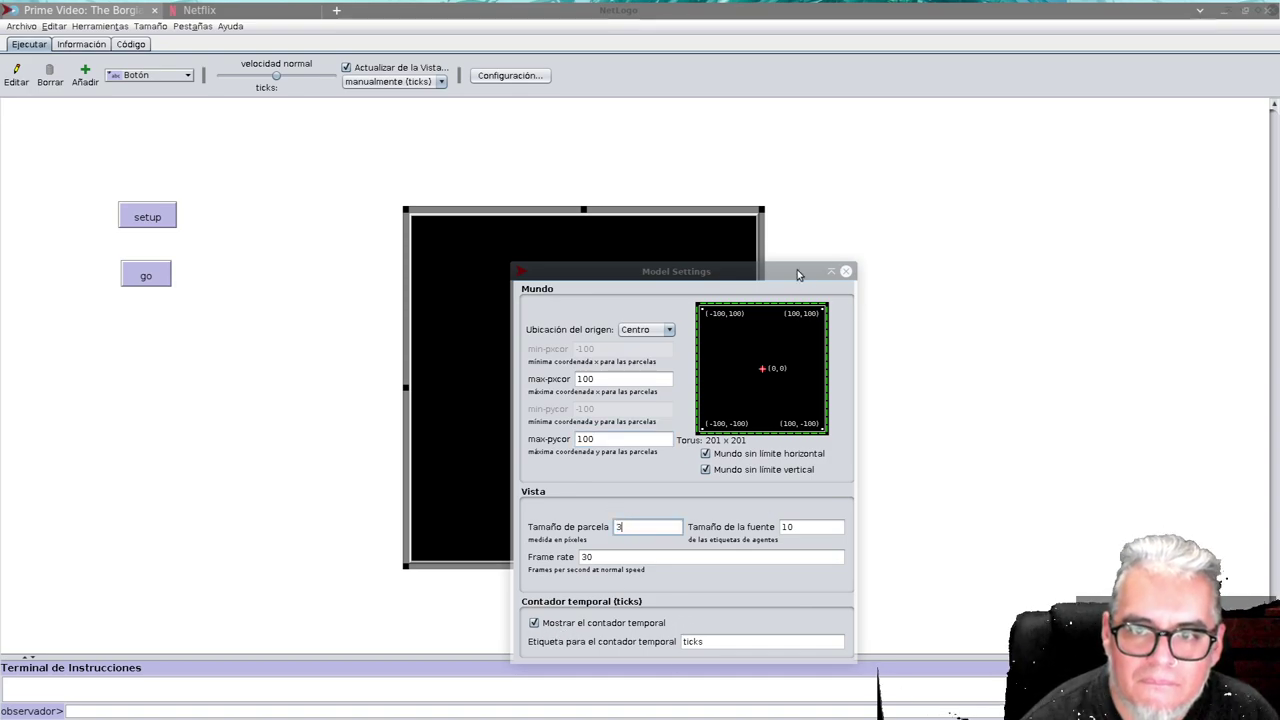
{"action": "left_click_drag", "start_coordinate": [835, 265], "coordinate": [810, 88]}
{"action": "left_click", "coordinate": [637, 465]}
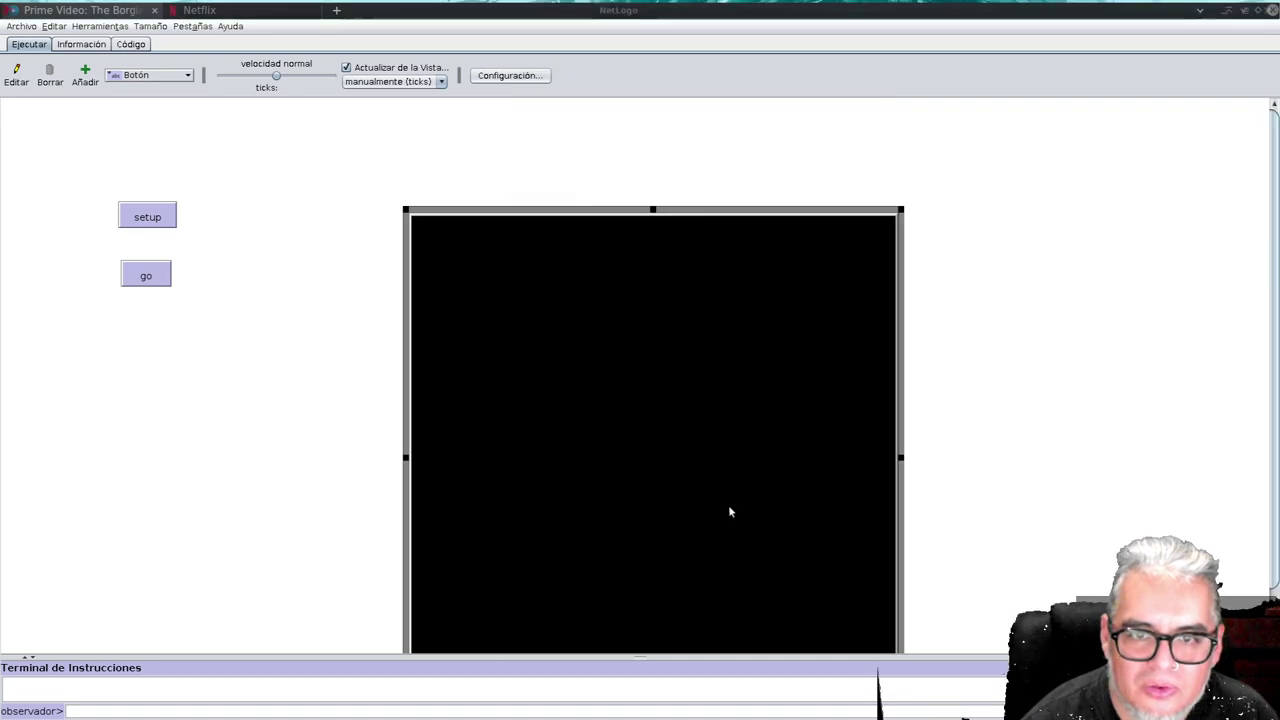
- Run setup, then step go repeatedly until the fractal reaches tick 11
{"action": "left_click", "coordinate": [162, 222]}
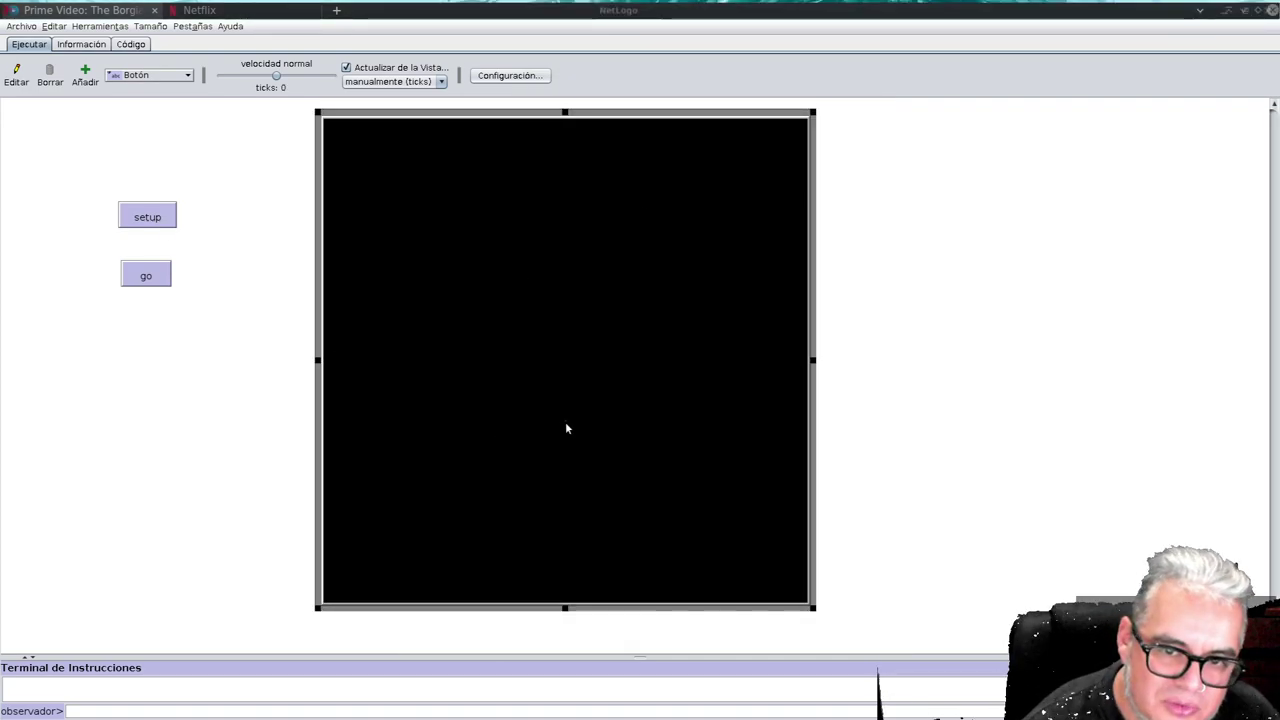
{"action": "left_click", "coordinate": [140, 276]}
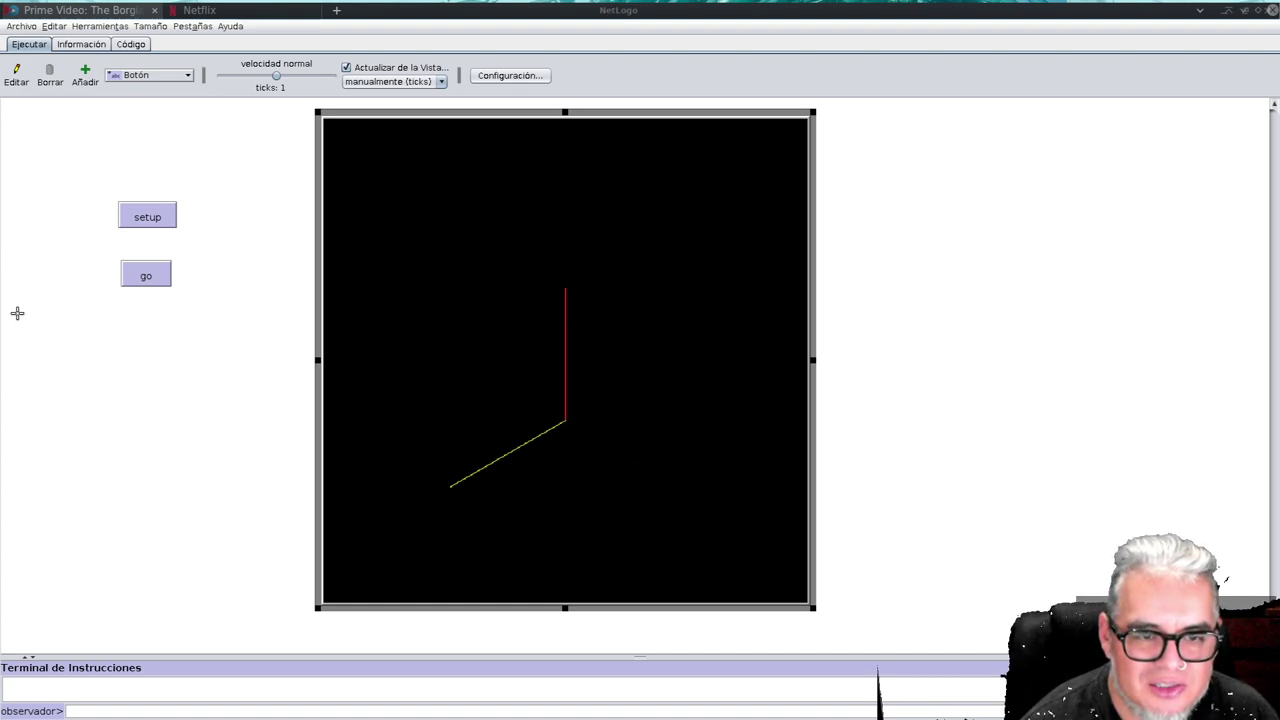
{"action": "left_click", "coordinate": [128, 283]}
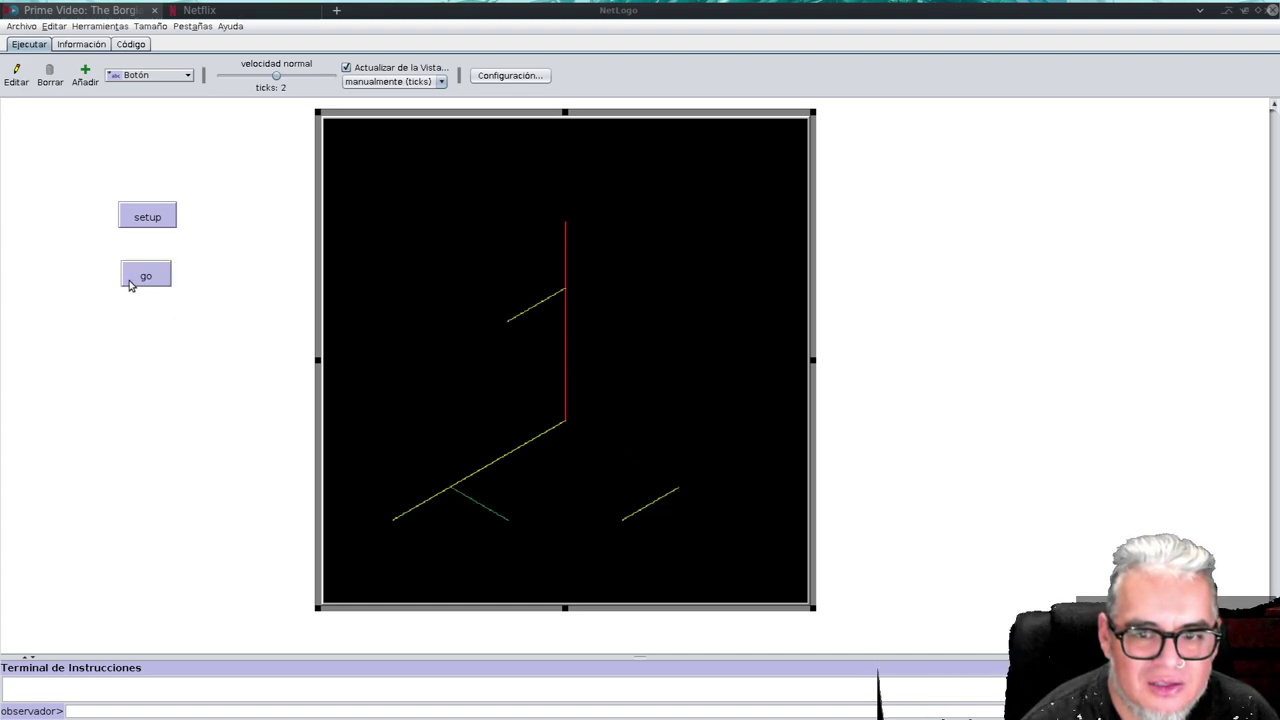
{"action": "left_click", "coordinate": [128, 283]}
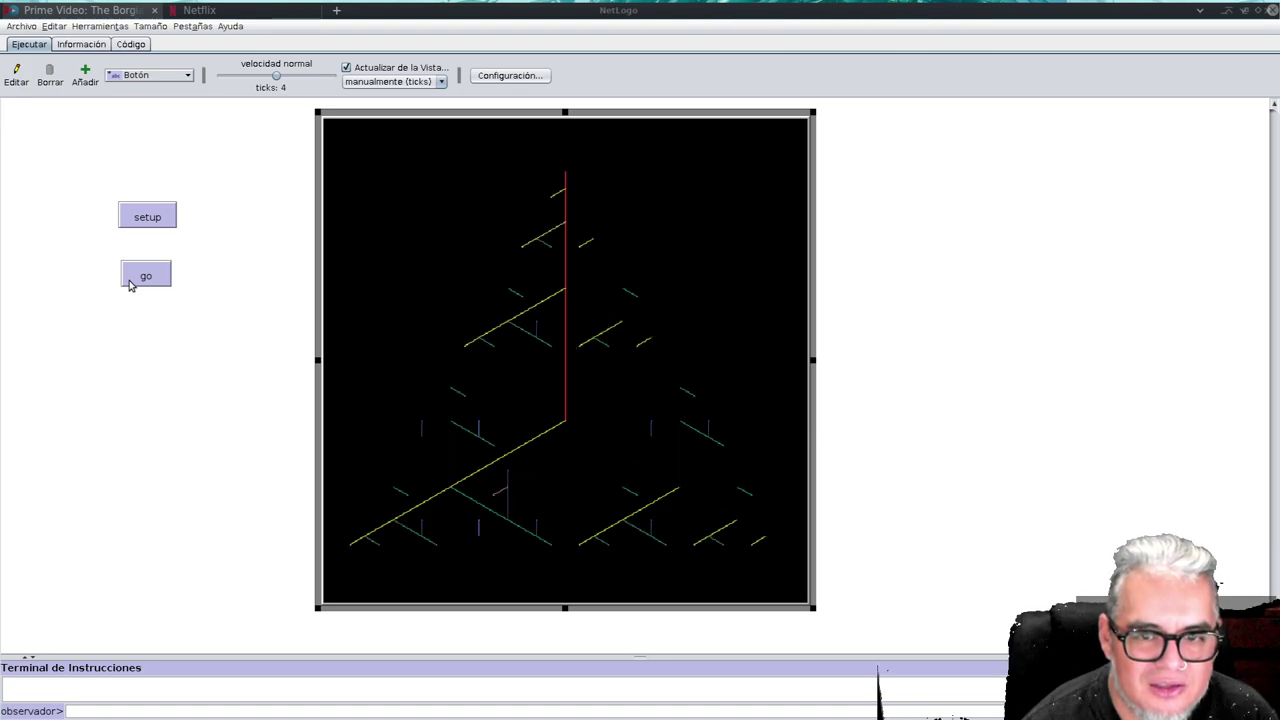
{"action": "left_click", "coordinate": [128, 283]}
{"action": "left_click", "coordinate": [128, 283]}
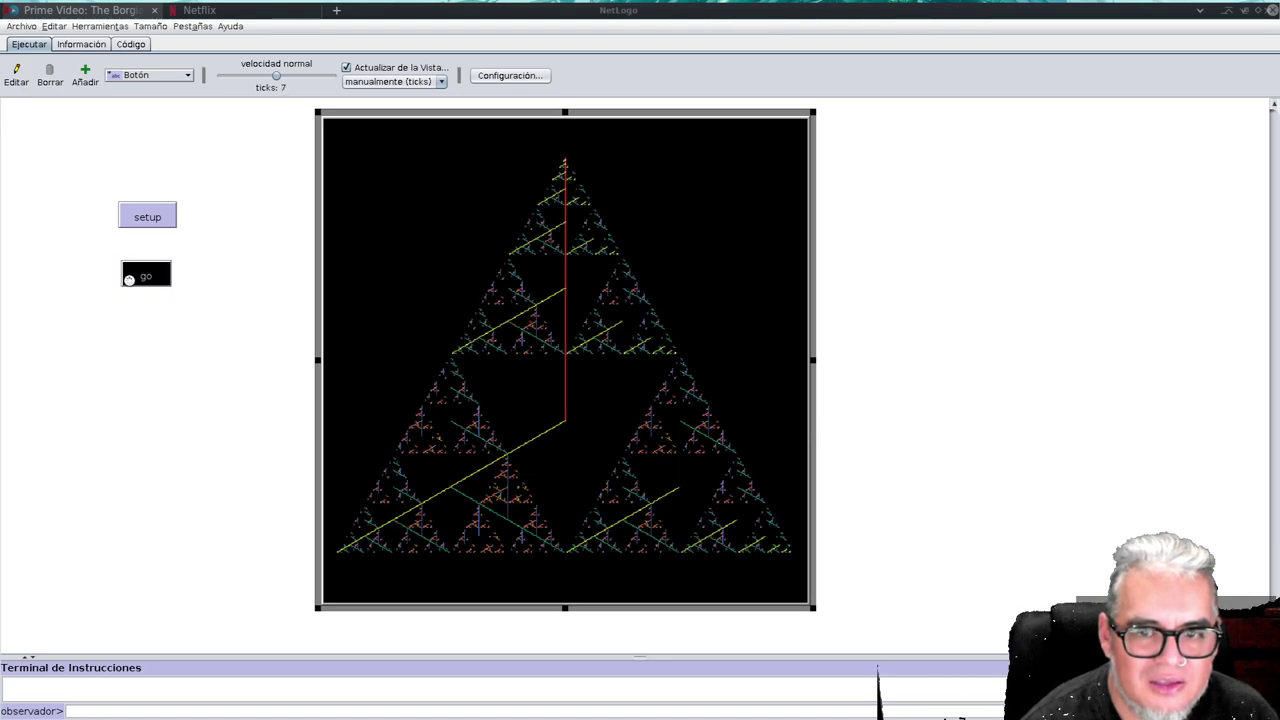
{"action": "left_click", "coordinate": [128, 283]}
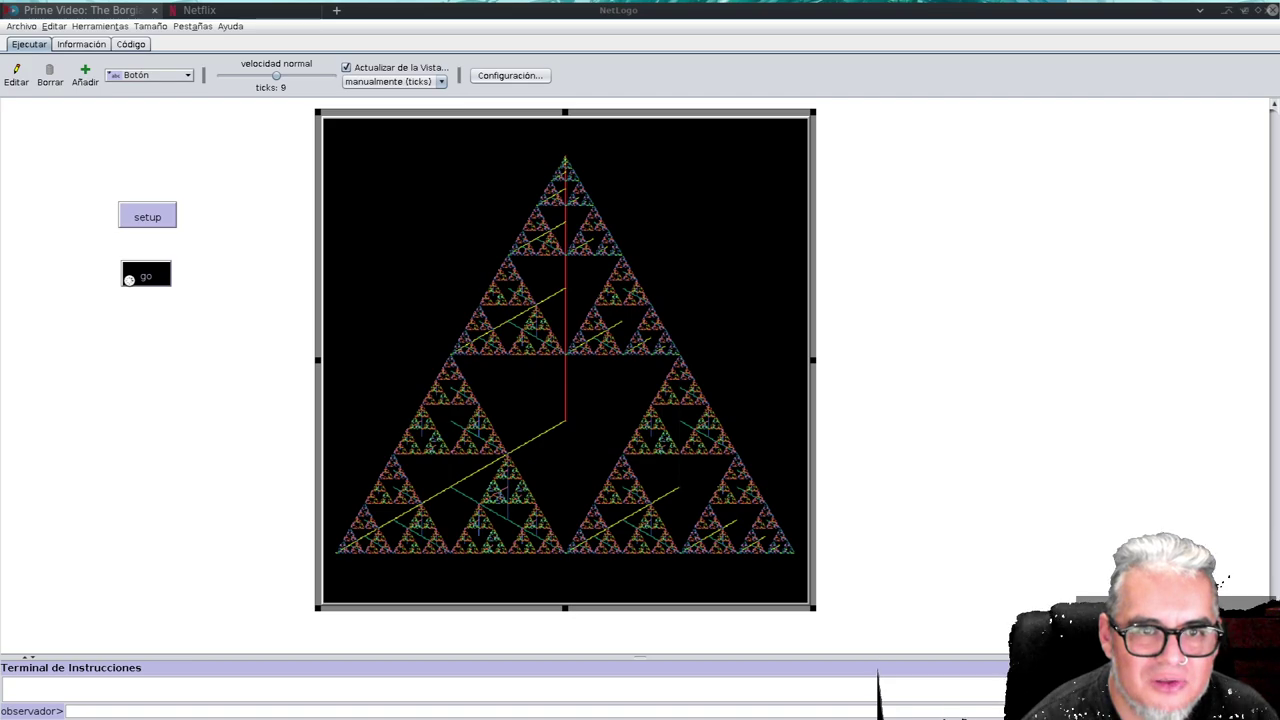
{"action": "left_click", "coordinate": [129, 280]}
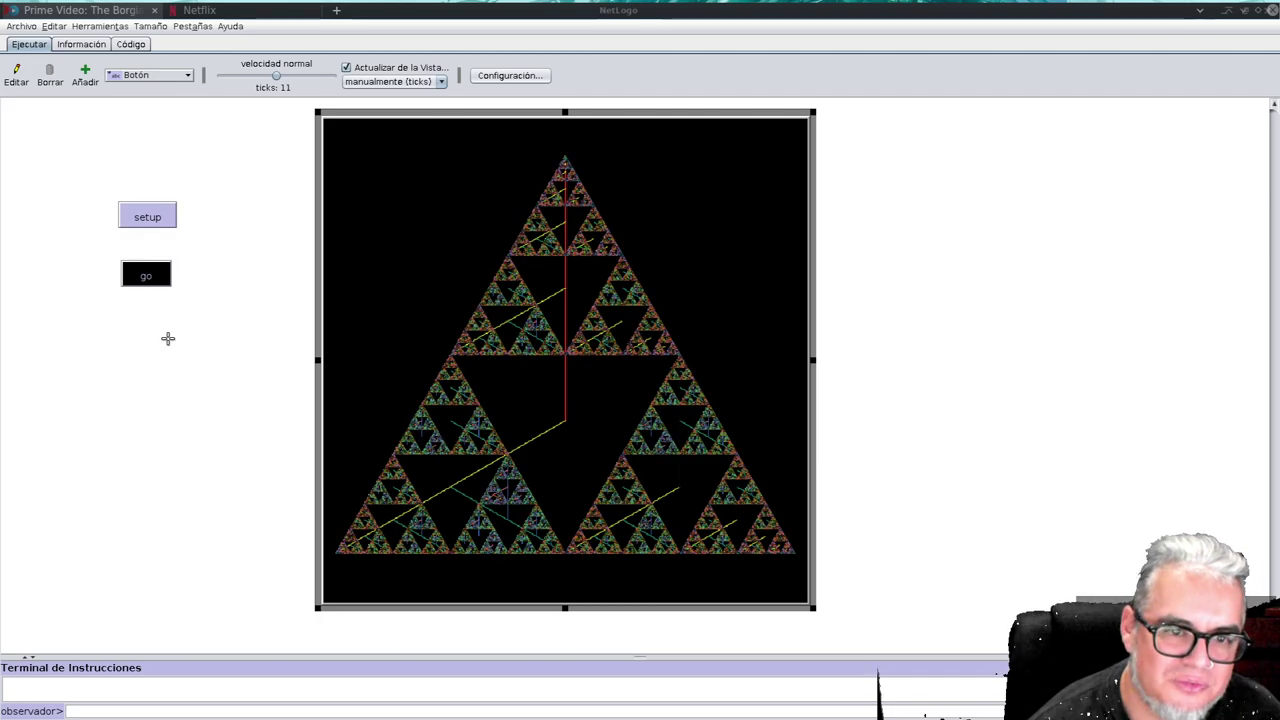
- Reset with setup and edit the go button to tick Continuamente
{"action": "left_click", "coordinate": [150, 279]}
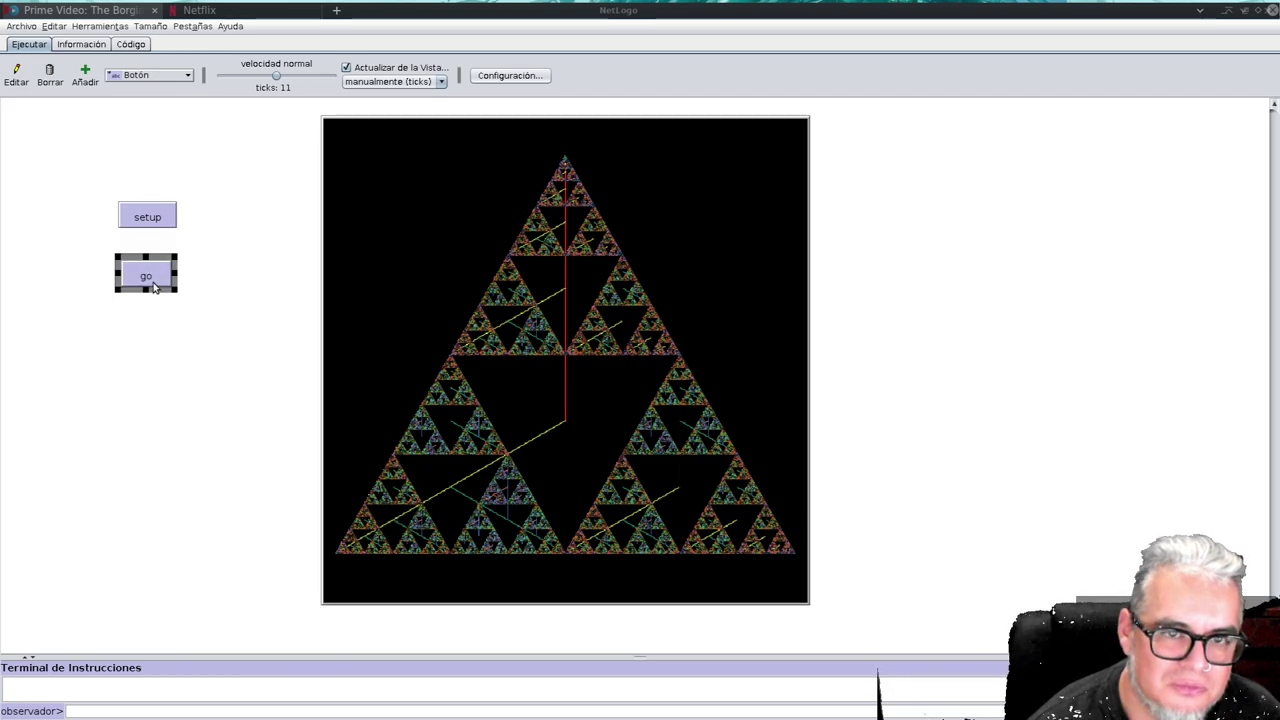
{"action": "left_click", "coordinate": [162, 346]}
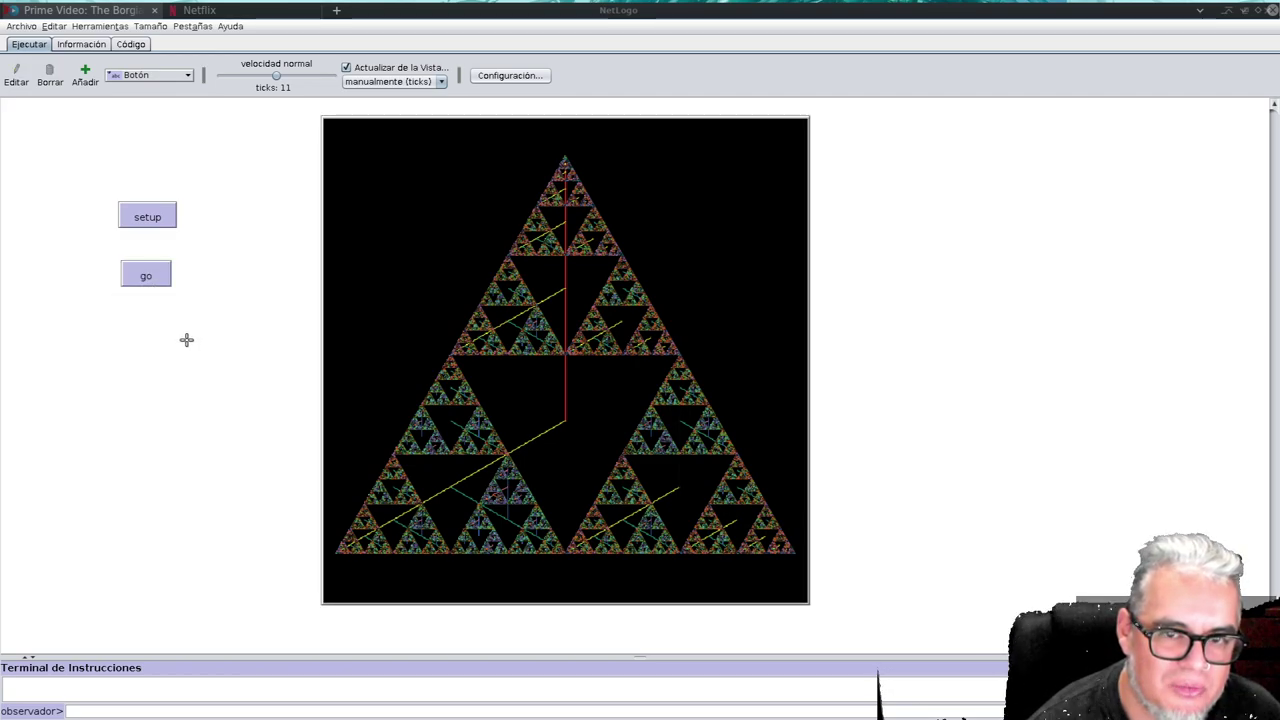
{"action": "left_click", "coordinate": [166, 229]}
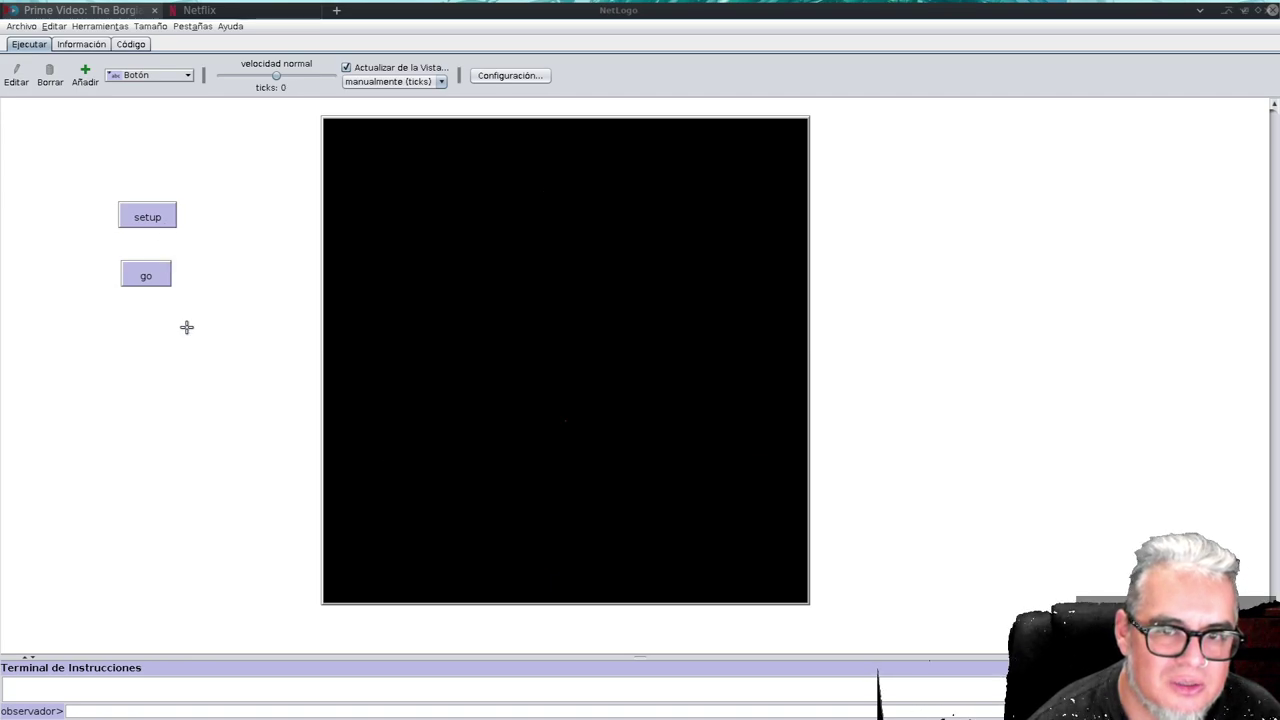
{"action": "left_click_drag", "start_coordinate": [188, 360], "coordinate": [114, 253]}
{"action": "right_click", "coordinate": [153, 284]}
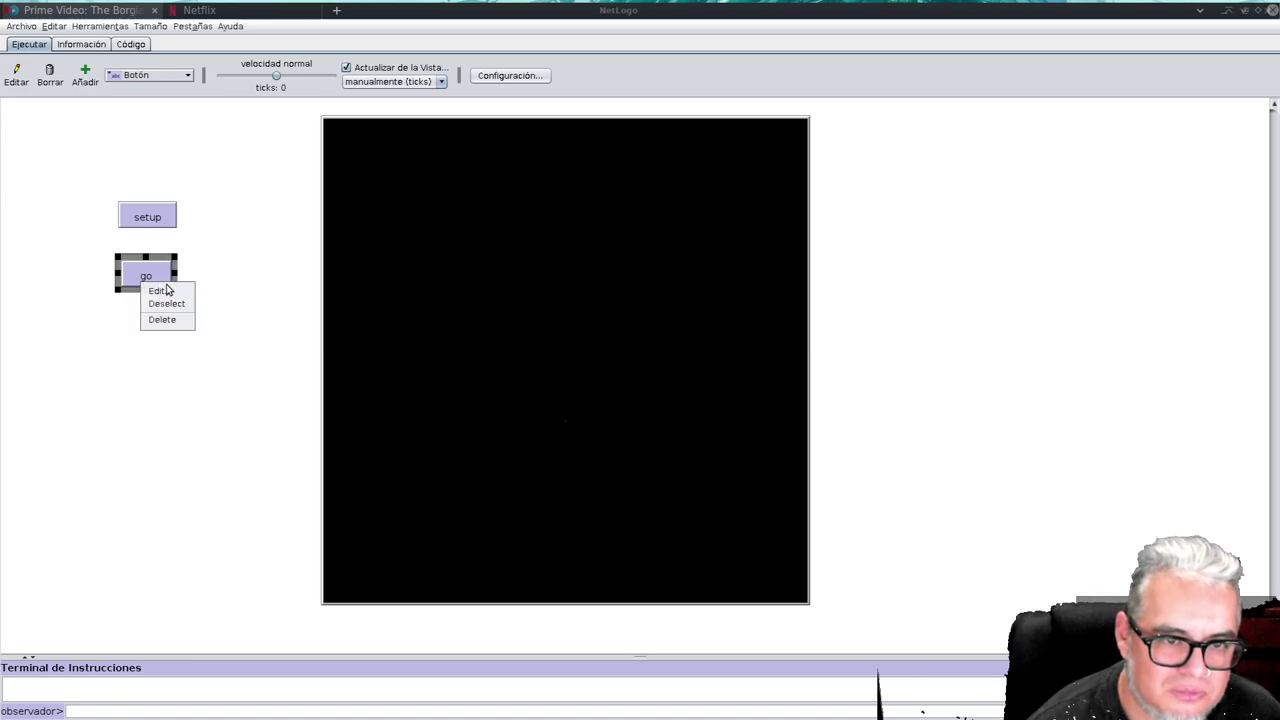
{"action": "left_click", "coordinate": [160, 290]}
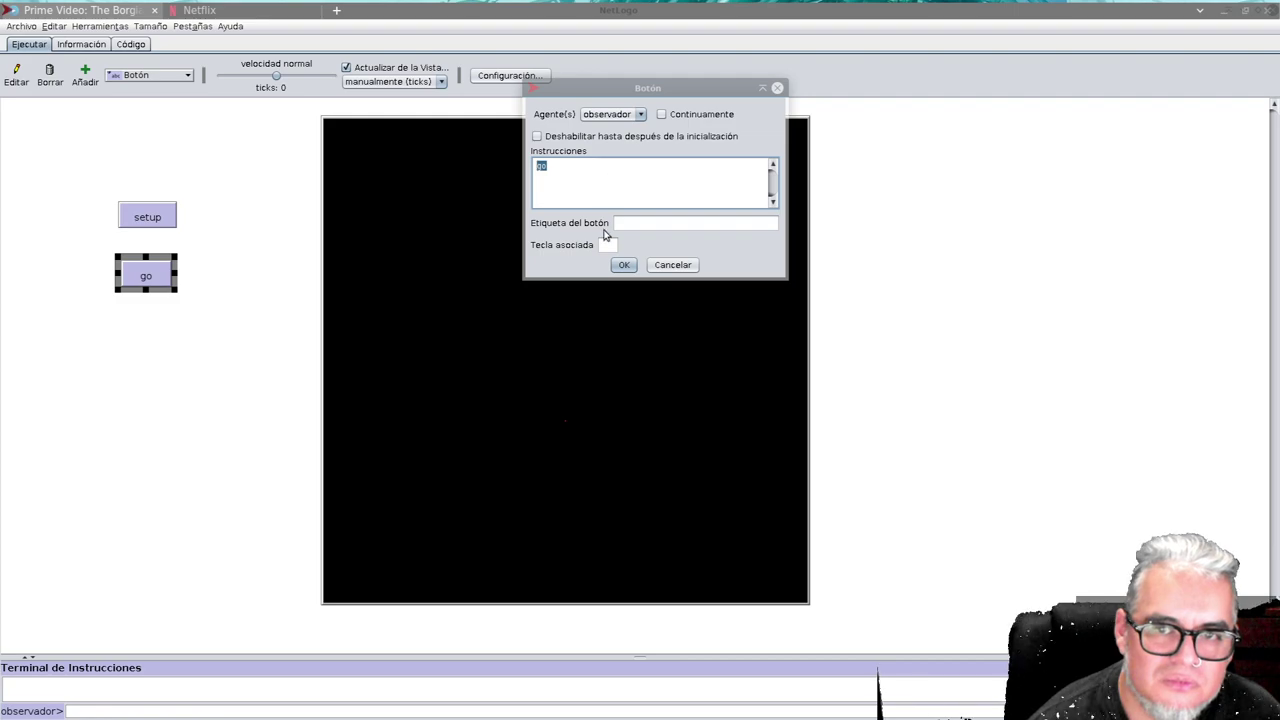
{"action": "left_click", "coordinate": [662, 114]}
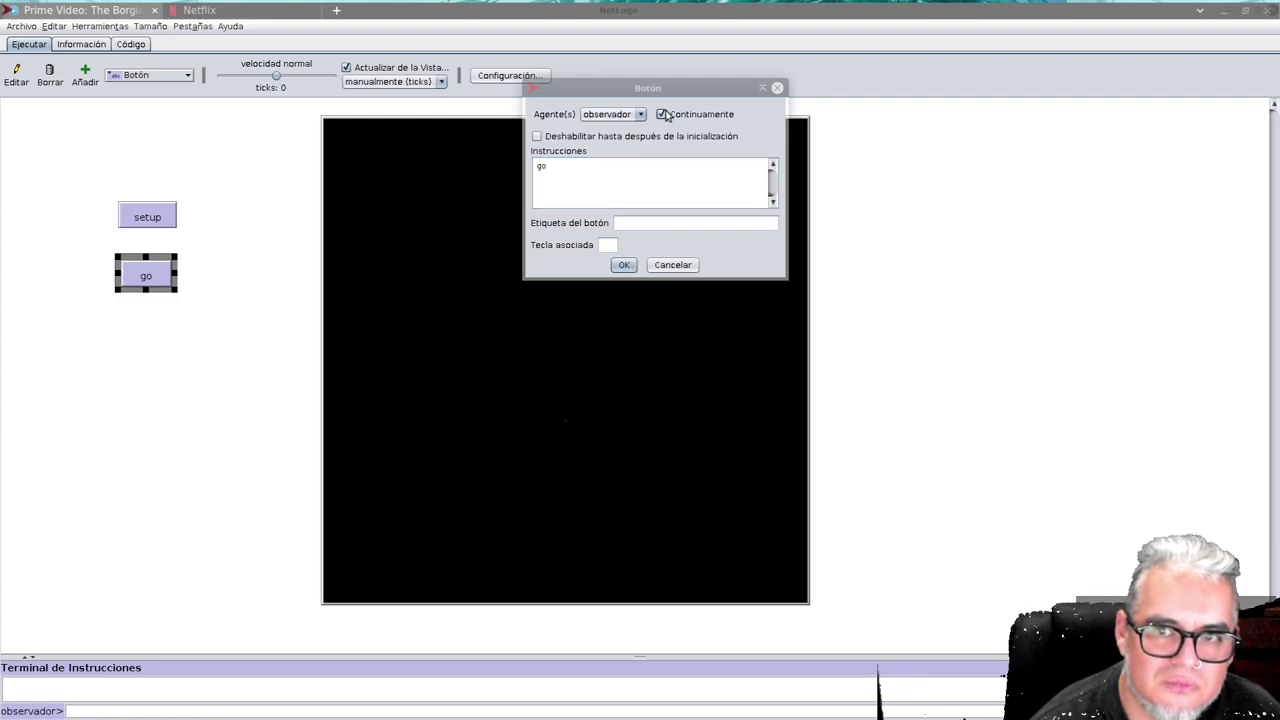
{"action": "left_click", "coordinate": [623, 264]}
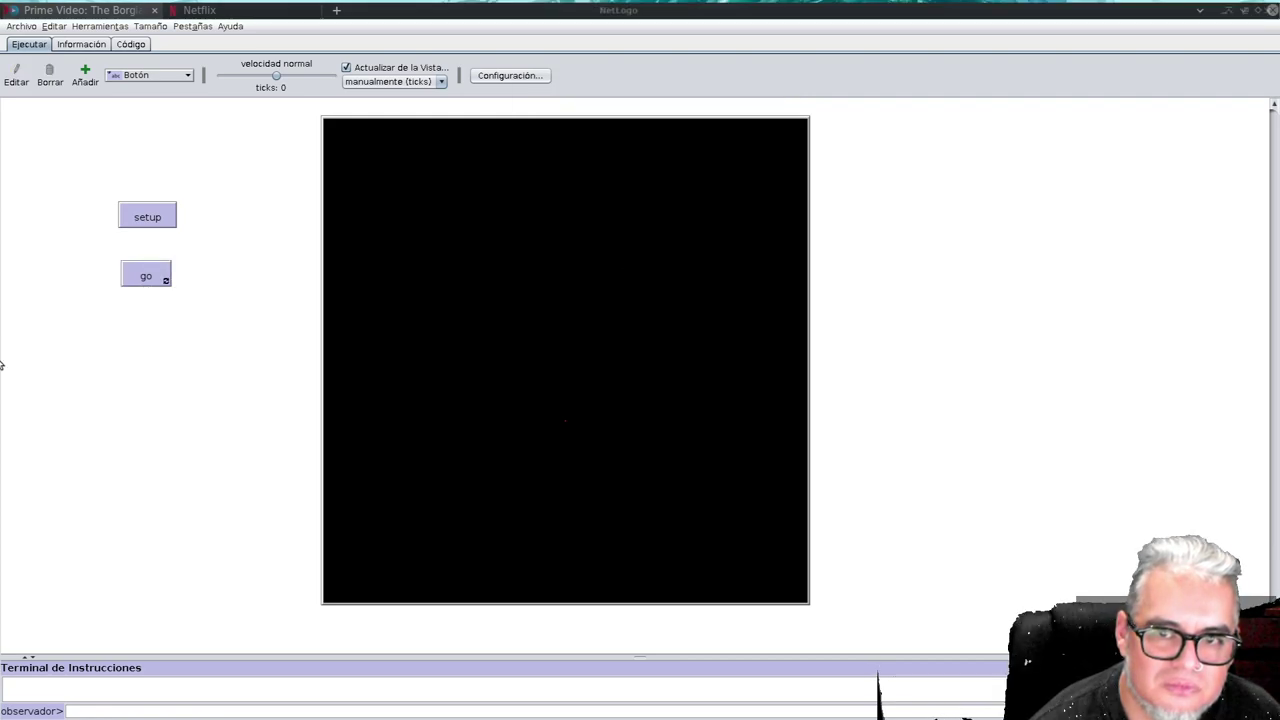
{"action": "left_click", "coordinate": [165, 217]}
- Start the forever go button and let it run until it stops at 12 ticks
{"action": "left_click", "coordinate": [166, 277]}
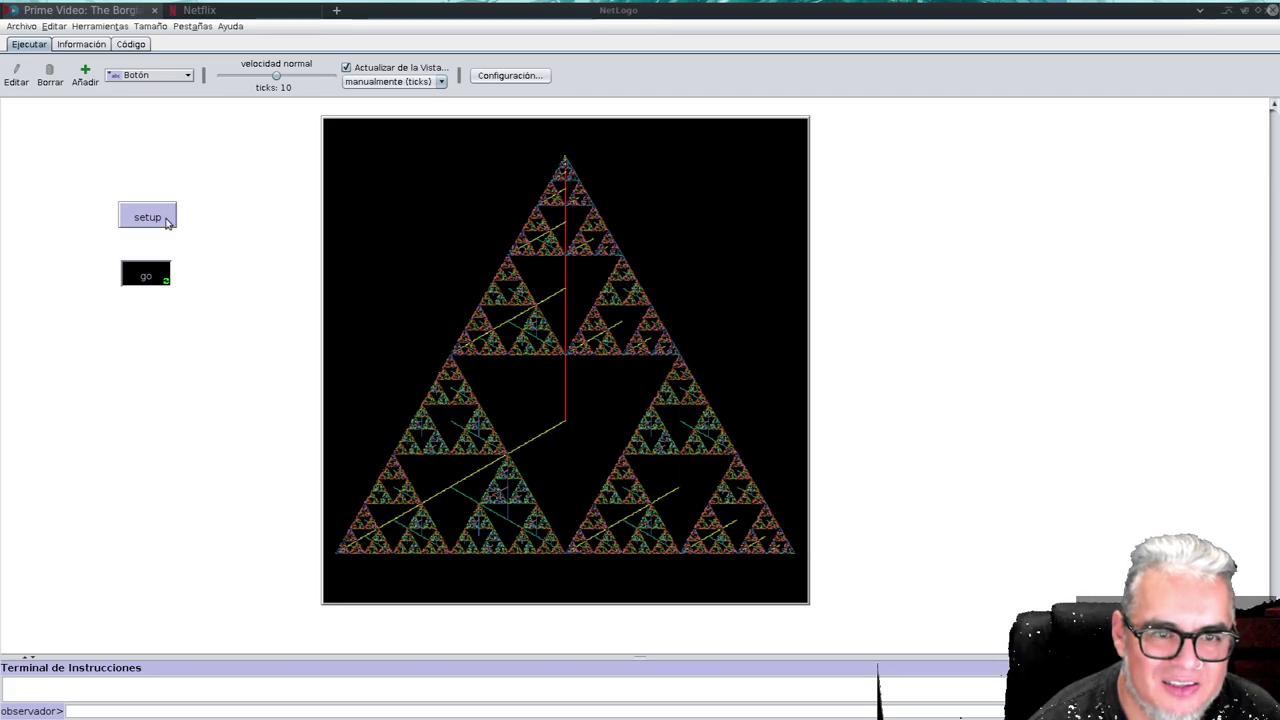
{"action": "left_click", "coordinate": [156, 270]}
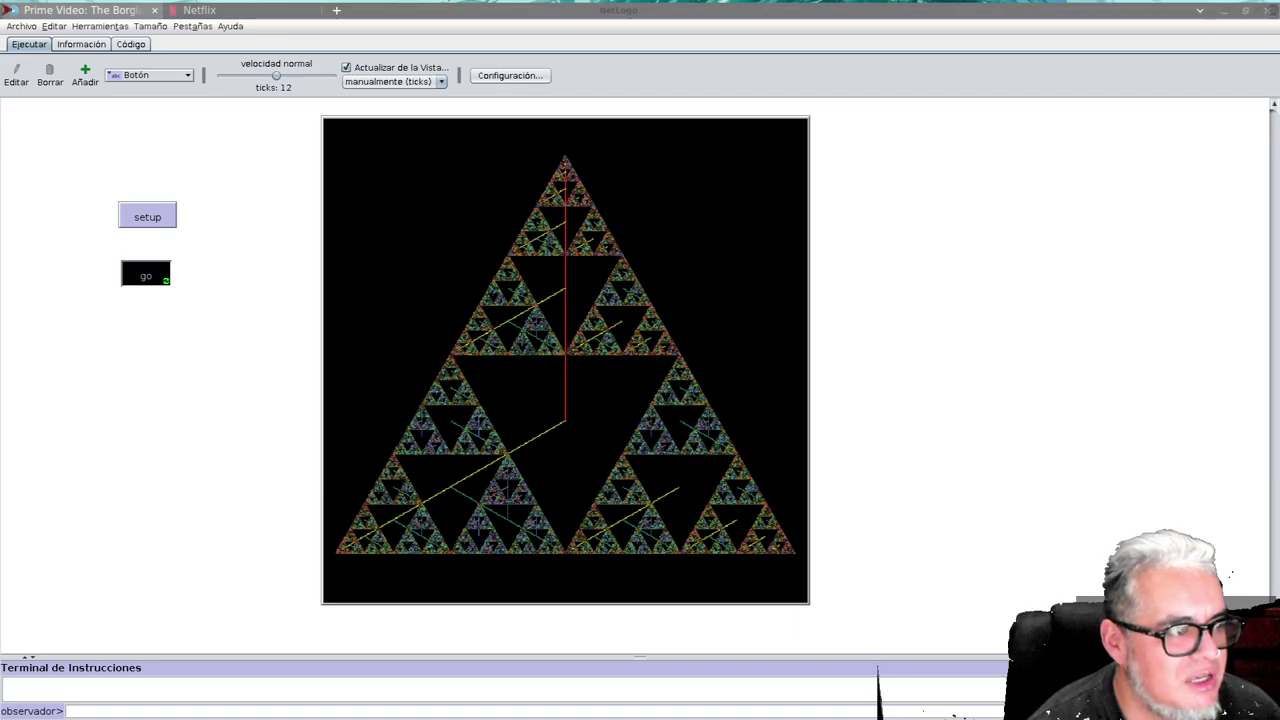
{"action": "left_click_drag", "start_coordinate": [105, 248], "coordinate": [185, 298]}
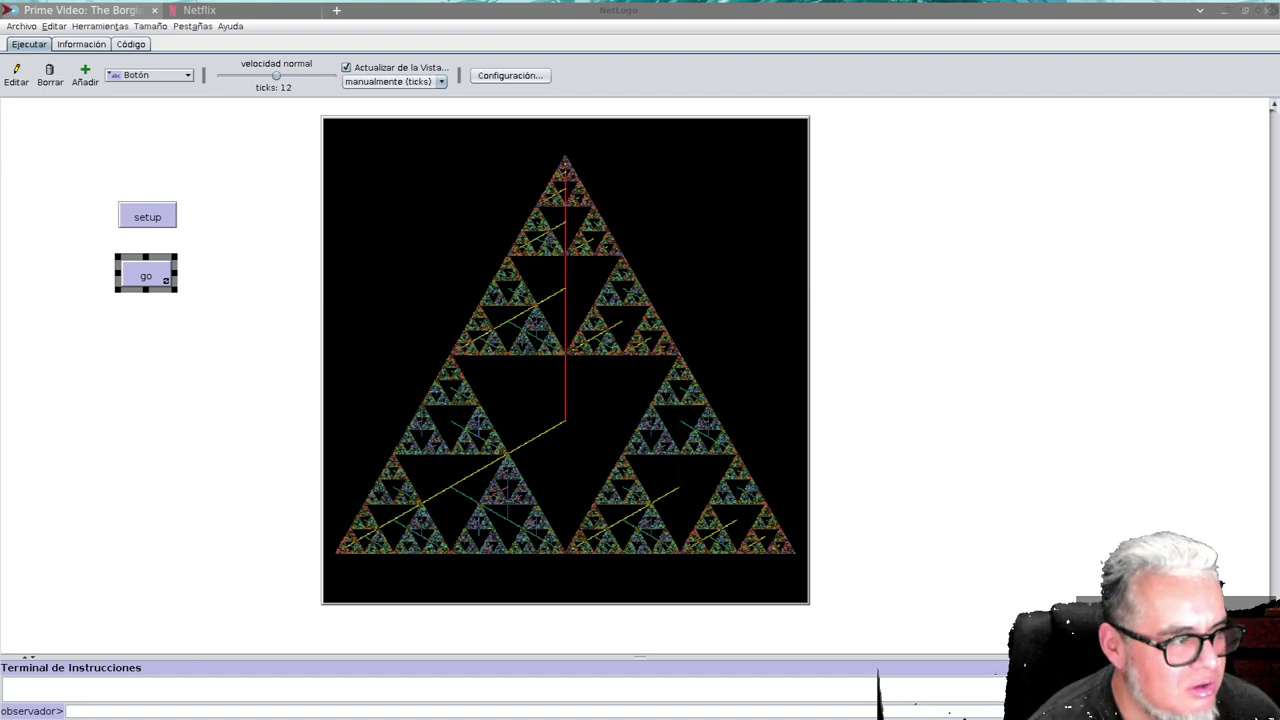
{"action": "left_click", "coordinate": [146, 329]}
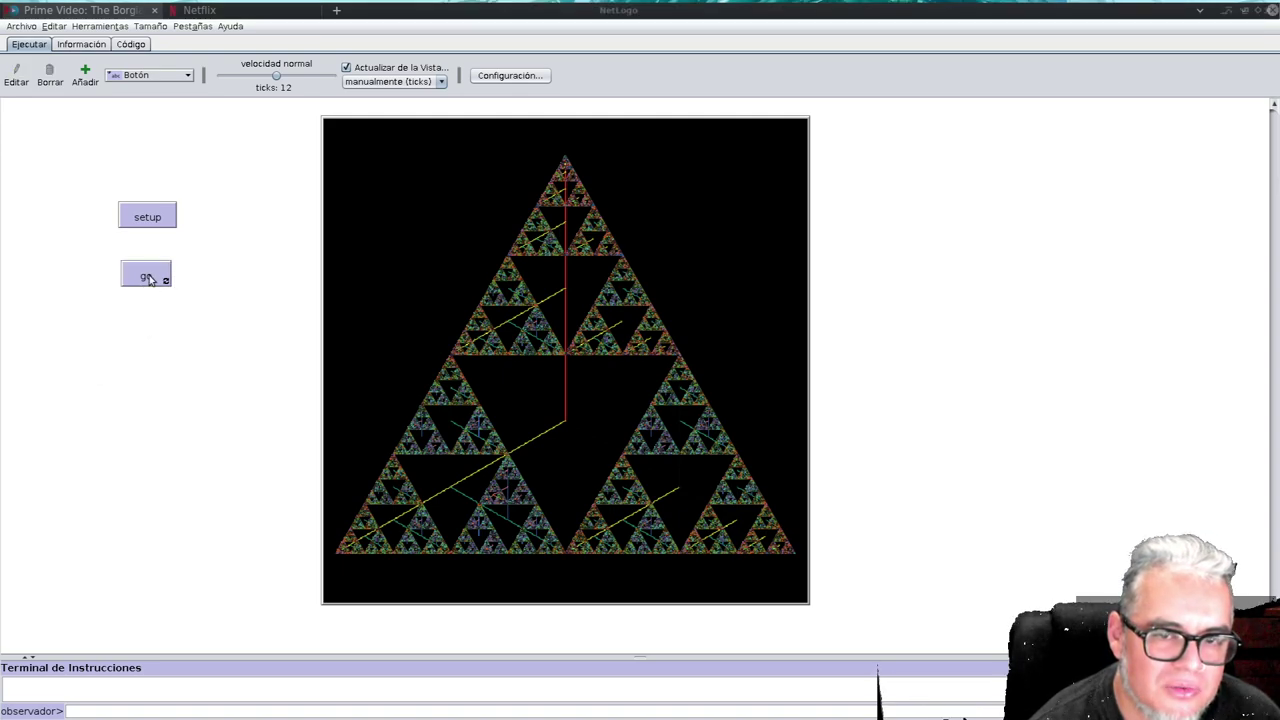
{"action": "left_click", "coordinate": [149, 276]}
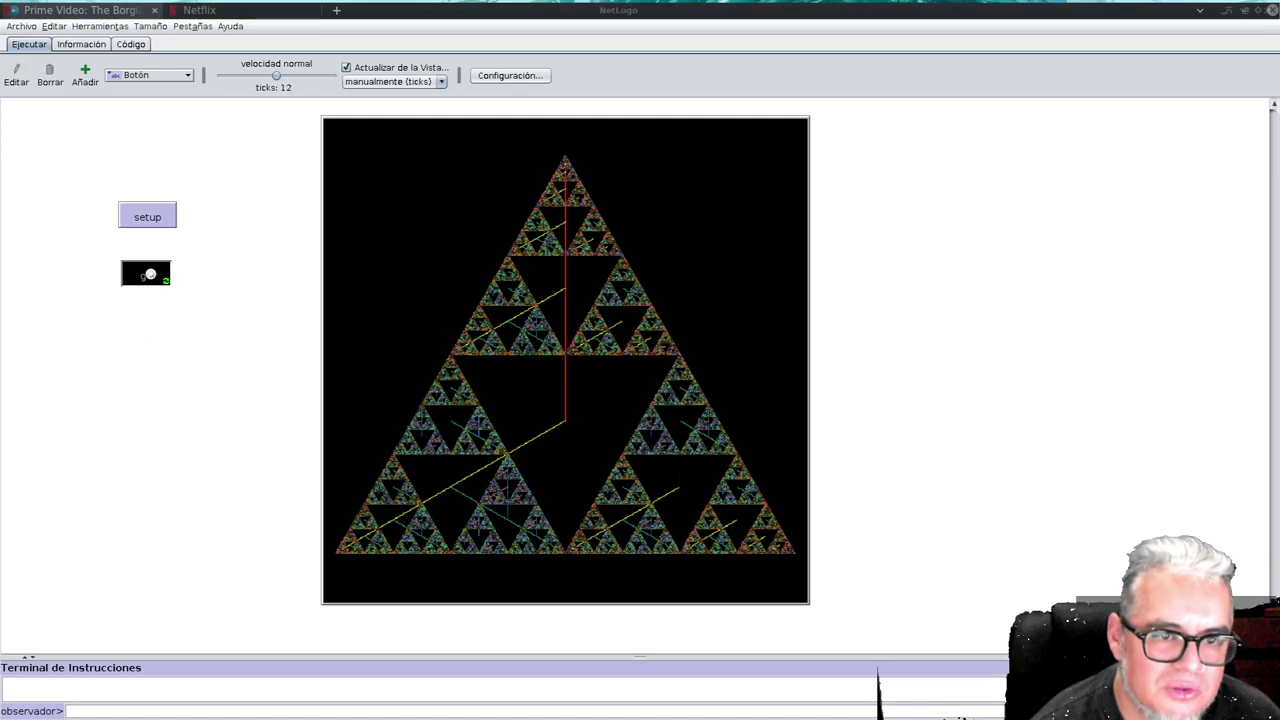